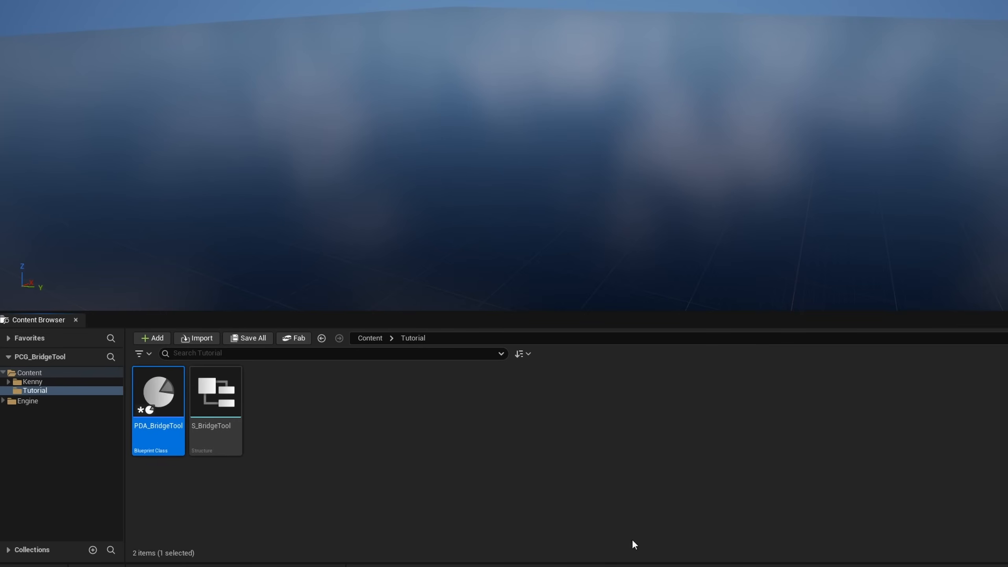
- Open the PDA_BridgeTool blueprint and add a variable named BridgeVars
mouse_move(143, 434)
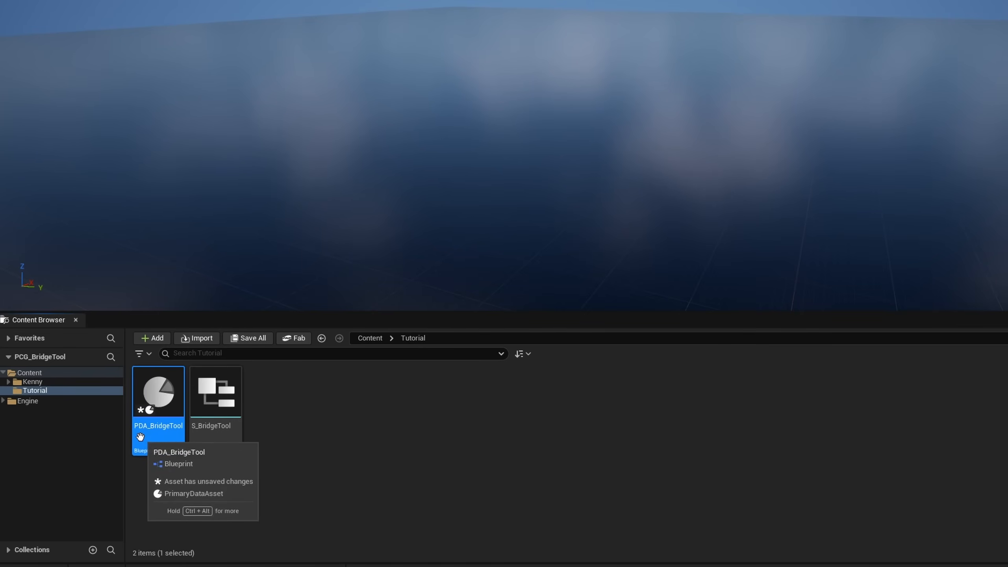
double_click(172, 436)
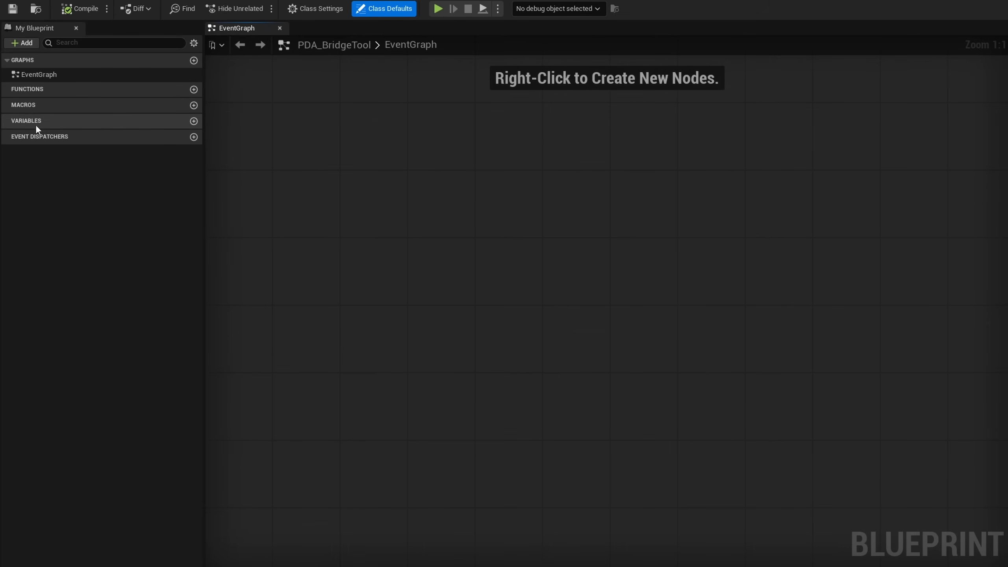
click(193, 121)
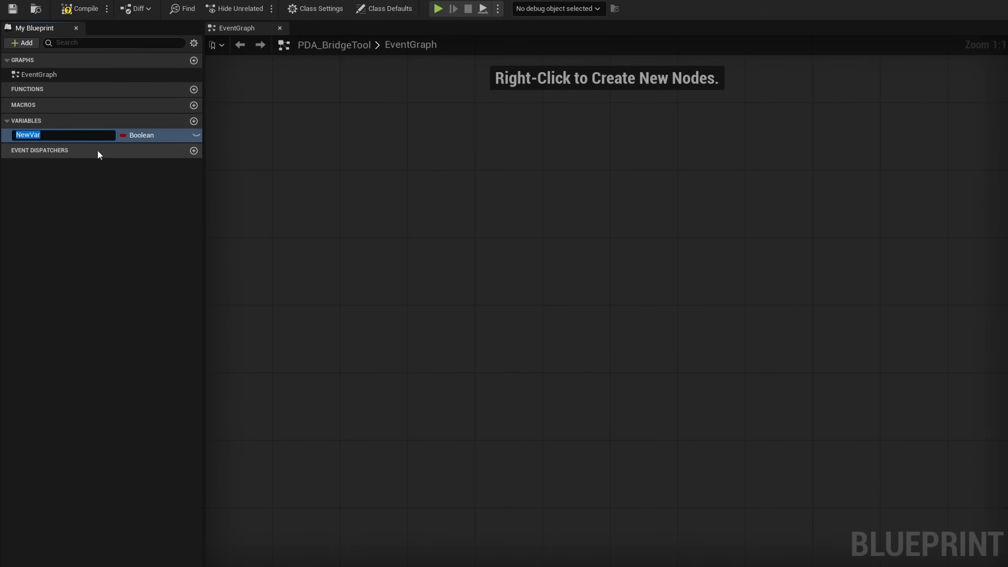
text(BridgeVars)
key(Return)
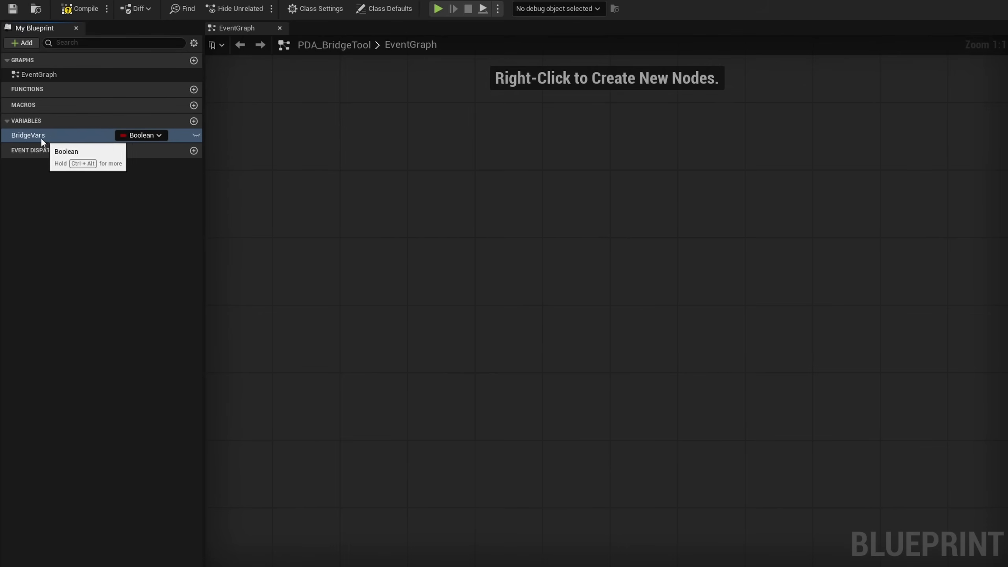
- Make BridgeVars an array of the S Bridge Tool structure type and compile the blueprint
click(140, 135)
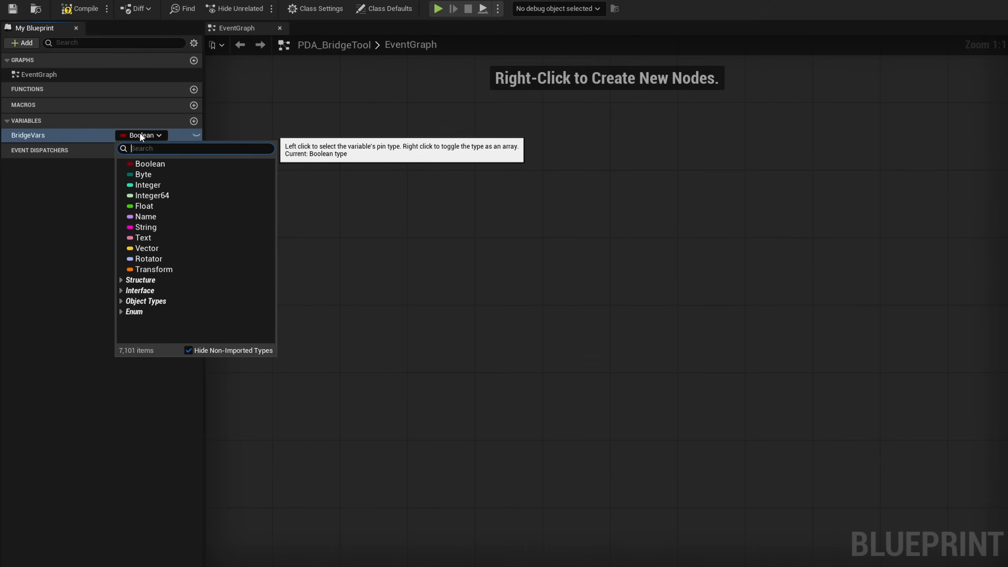
text(S_)
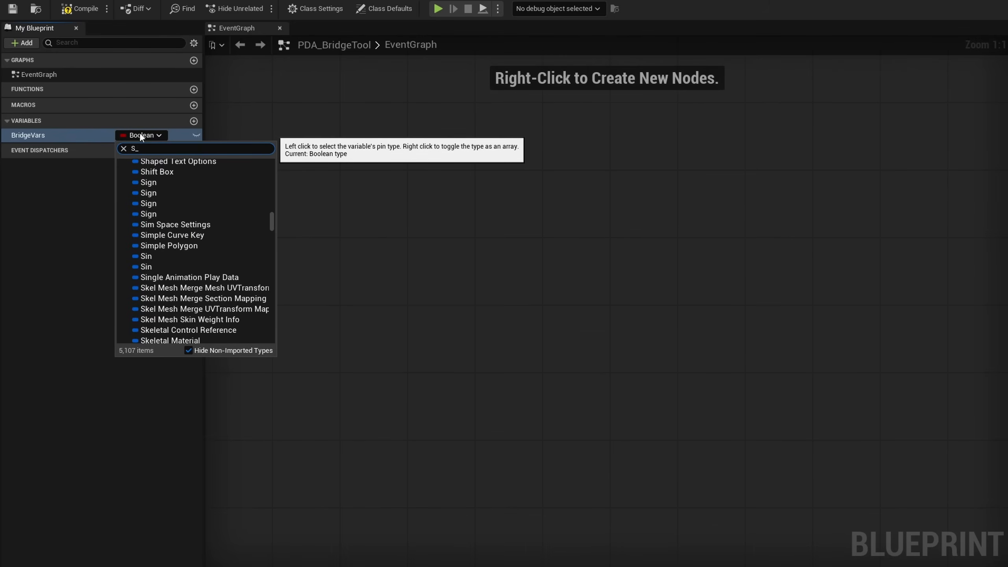
text(Bridge)
click(167, 175)
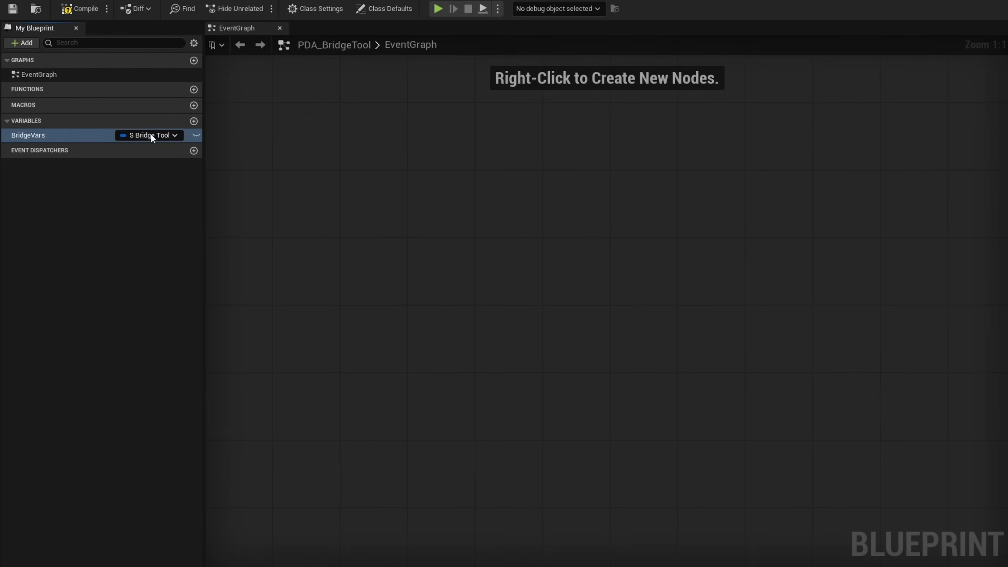
right_click(137, 137)
click(81, 16)
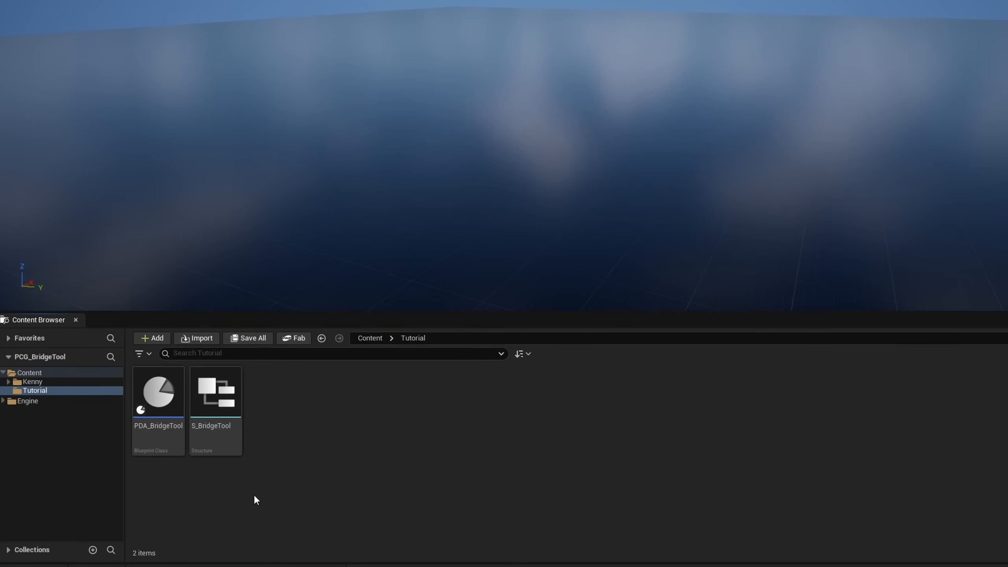
- Create a data asset based on the PDA_BridgeTool class in the Tutorial folder and name it DA_Bridge_A
right_click(266, 498)
mouse_move(337, 293)
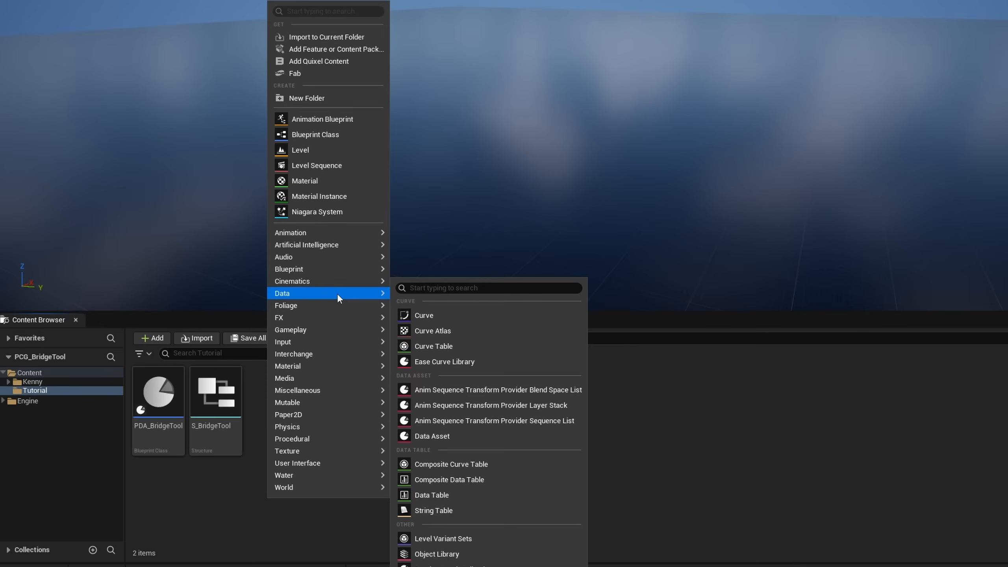
click(438, 435)
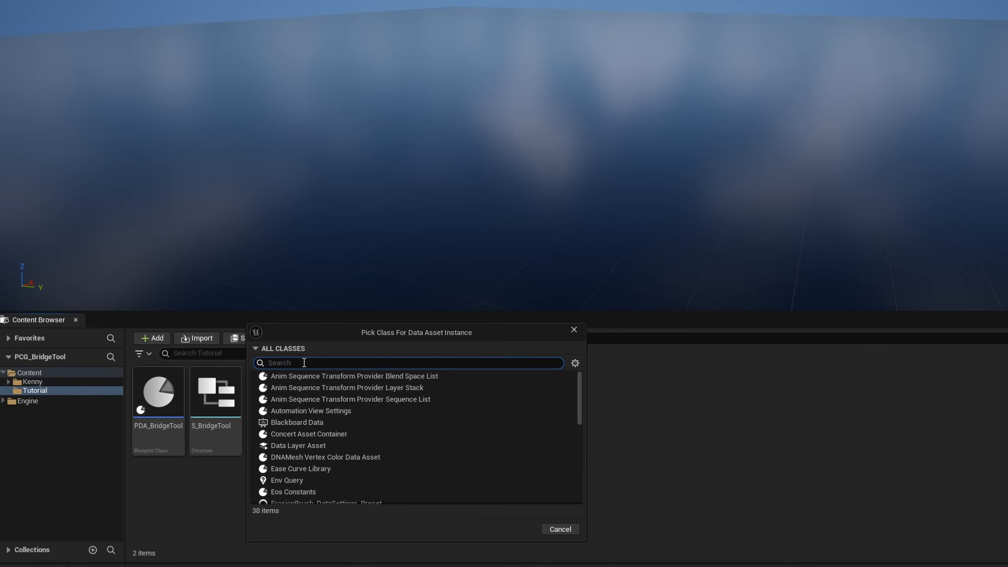
text(PDA_)
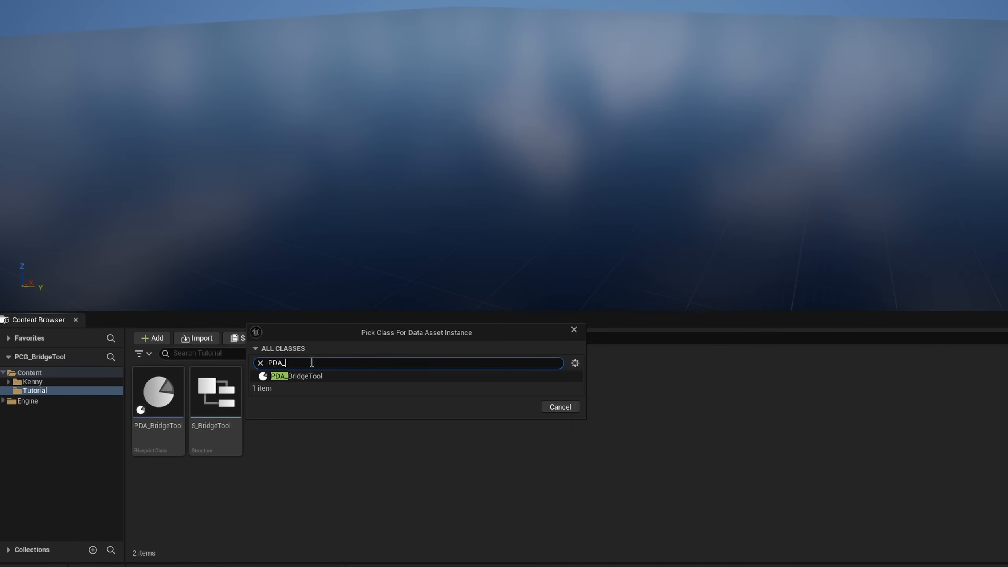
click(317, 375)
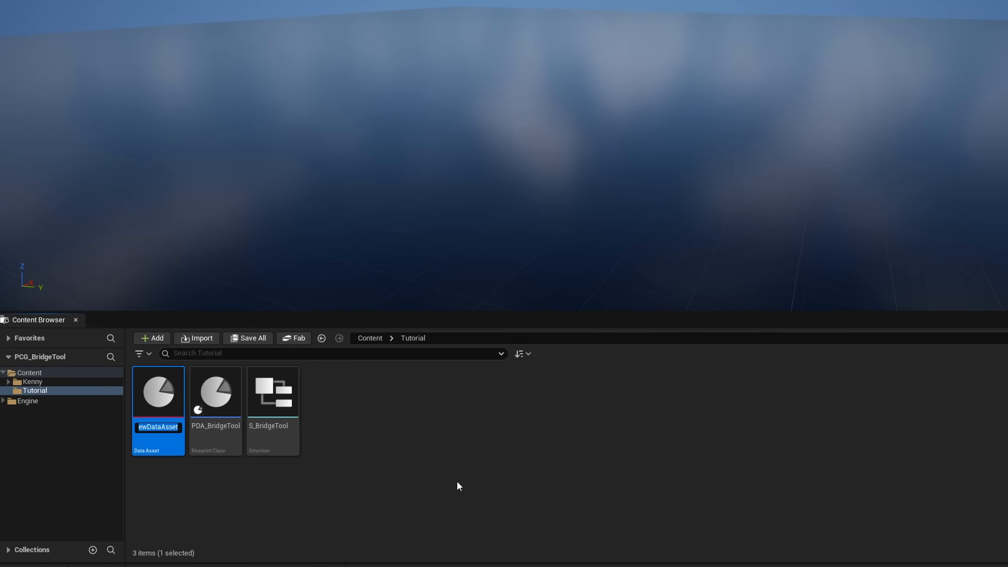
text(DA_Bridge_A)
key(Return)
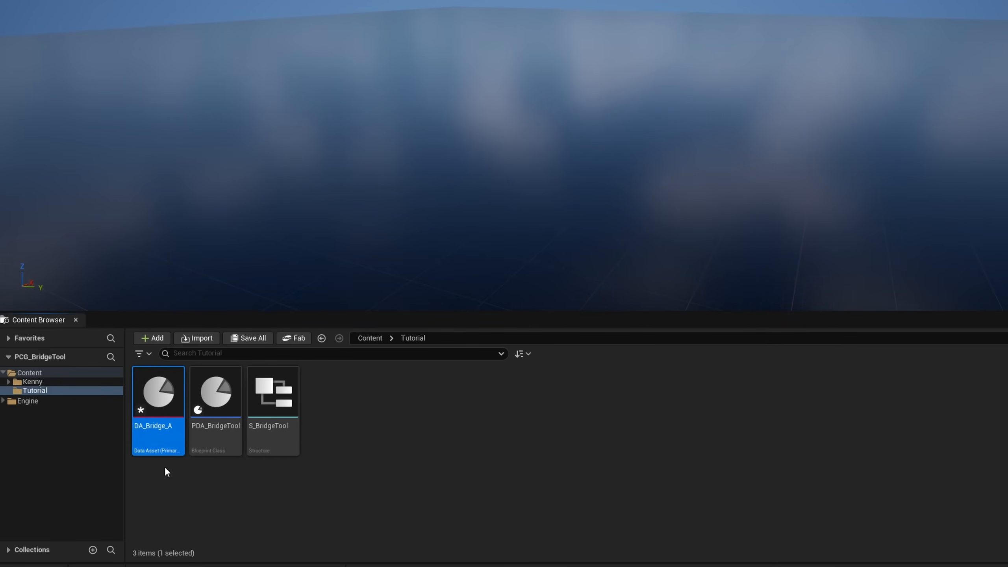
- Open DA_Bridge_A and add three elements to its Bridge Vars array
double_click(158, 440)
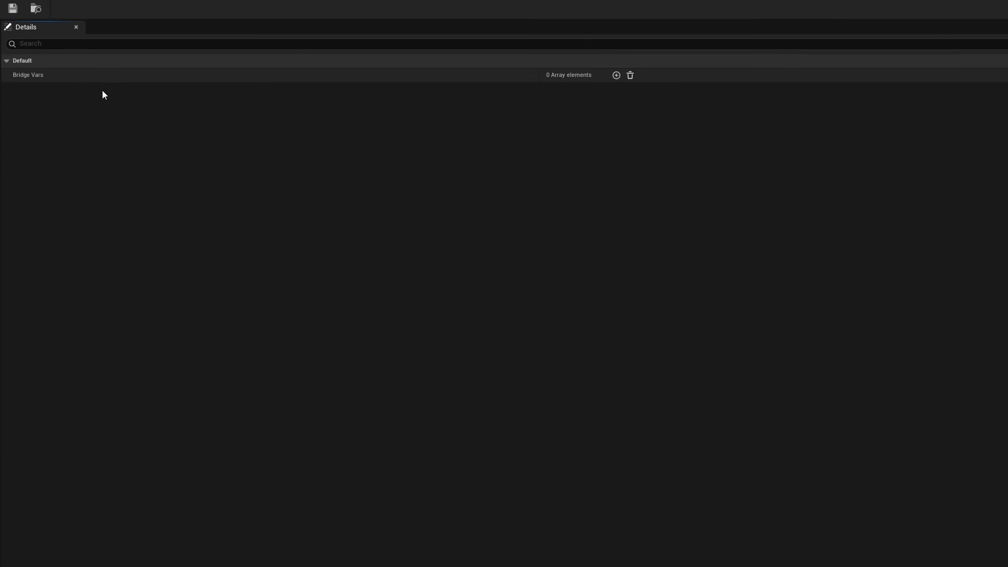
click(616, 75)
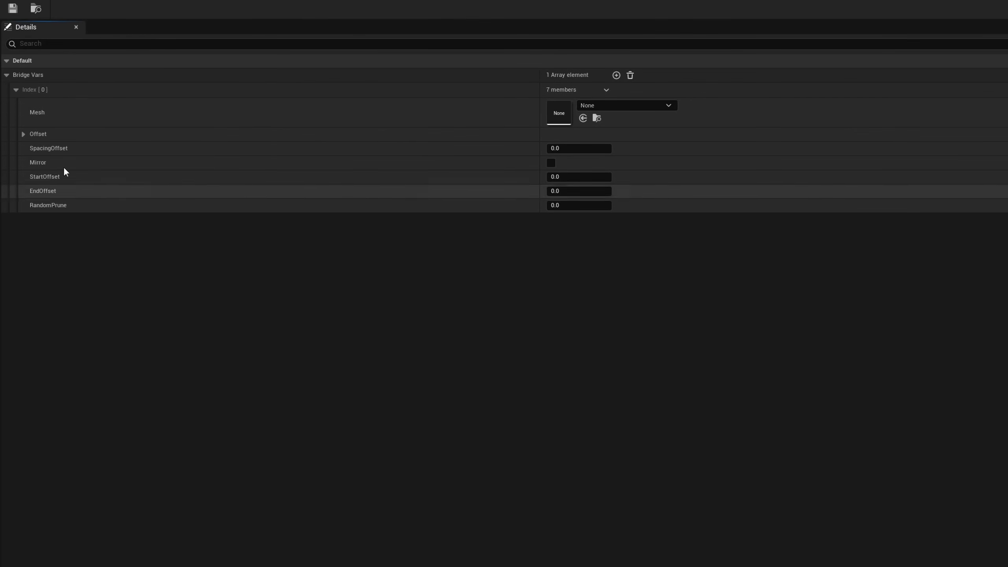
click(18, 90)
click(616, 76)
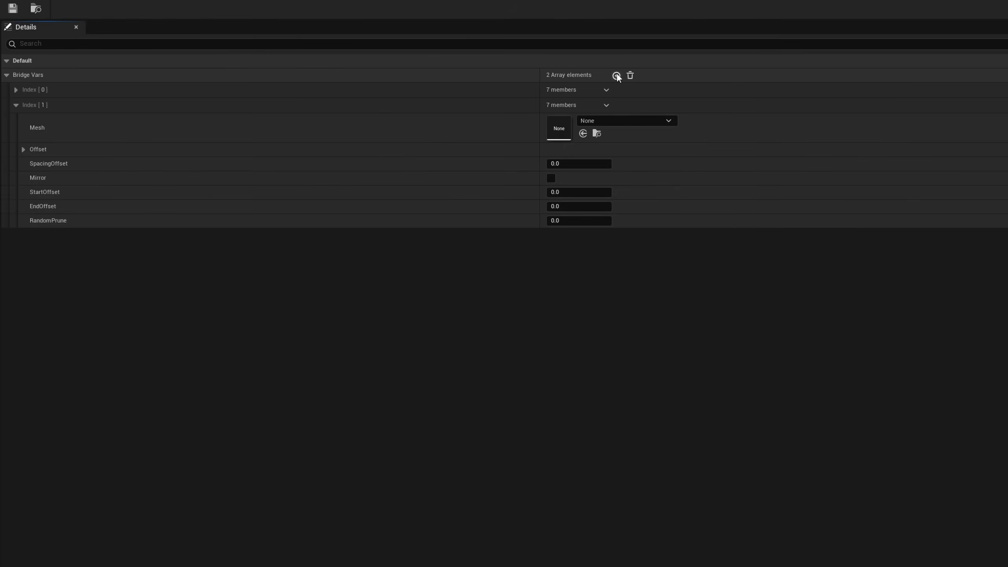
click(616, 75)
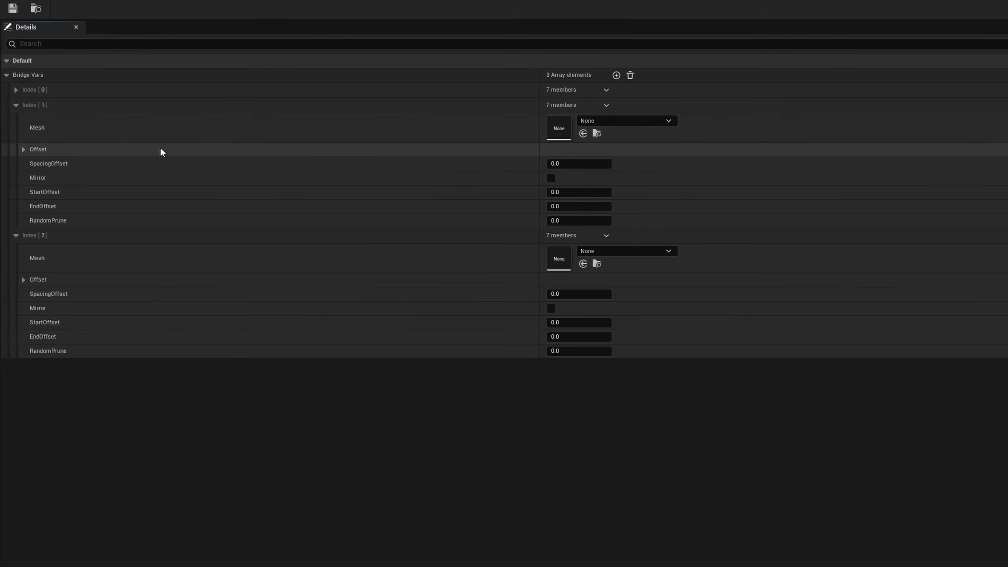
- Expand the Bridge Vars entries and assign the structure-wall mesh to the Index 0 element
click(16, 105)
click(16, 120)
click(16, 120)
click(16, 105)
click(16, 89)
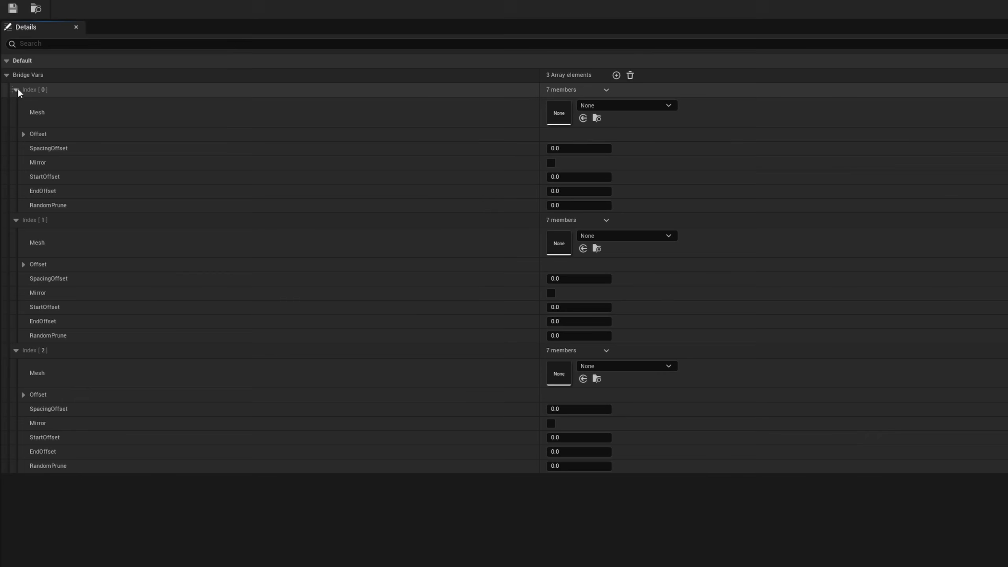
click(614, 103)
text(st)
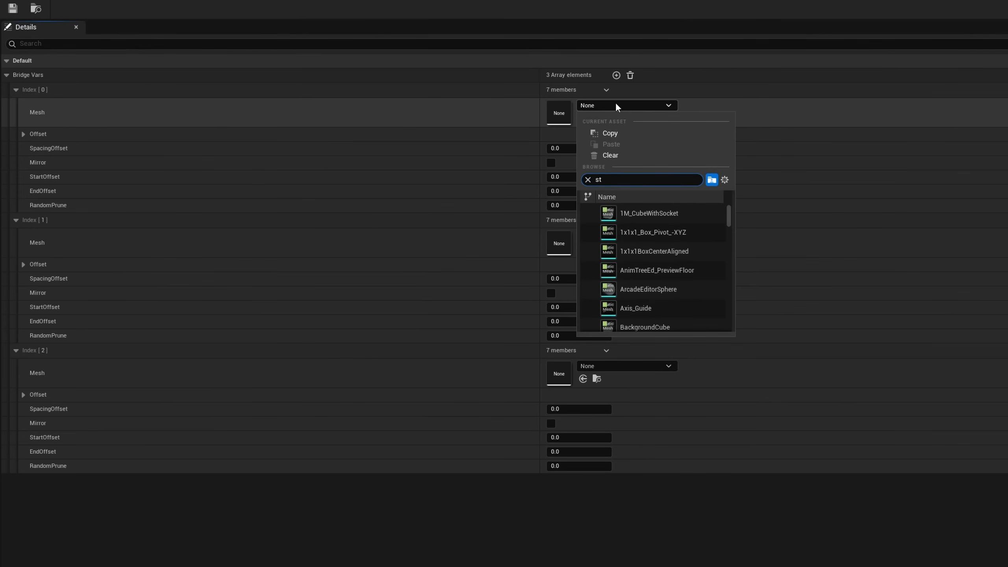
text(ructure)
click(657, 218)
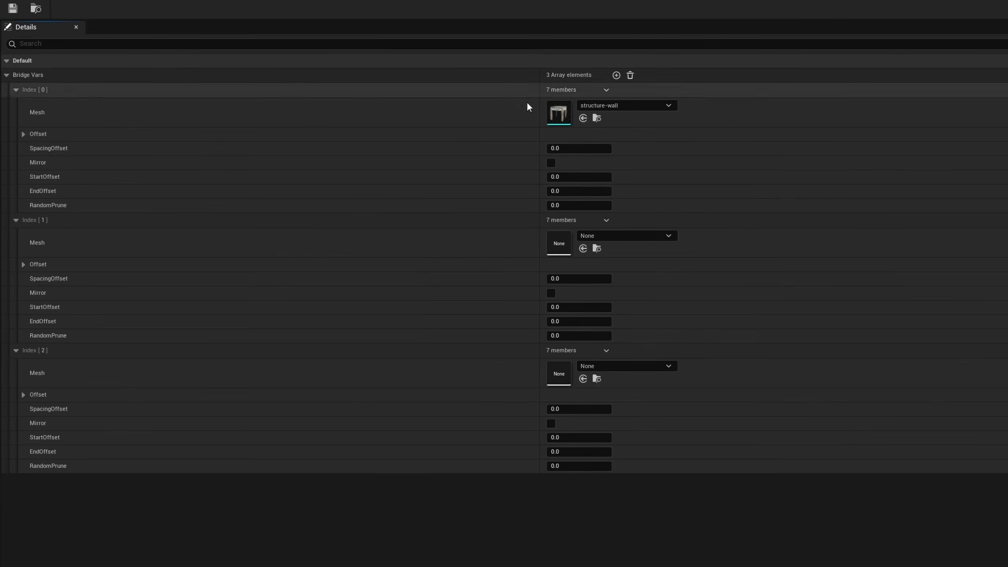
- Assign the fence-wood mesh to the Index 1 element and look through the settings of the other Bridge Vars entries
click(625, 236)
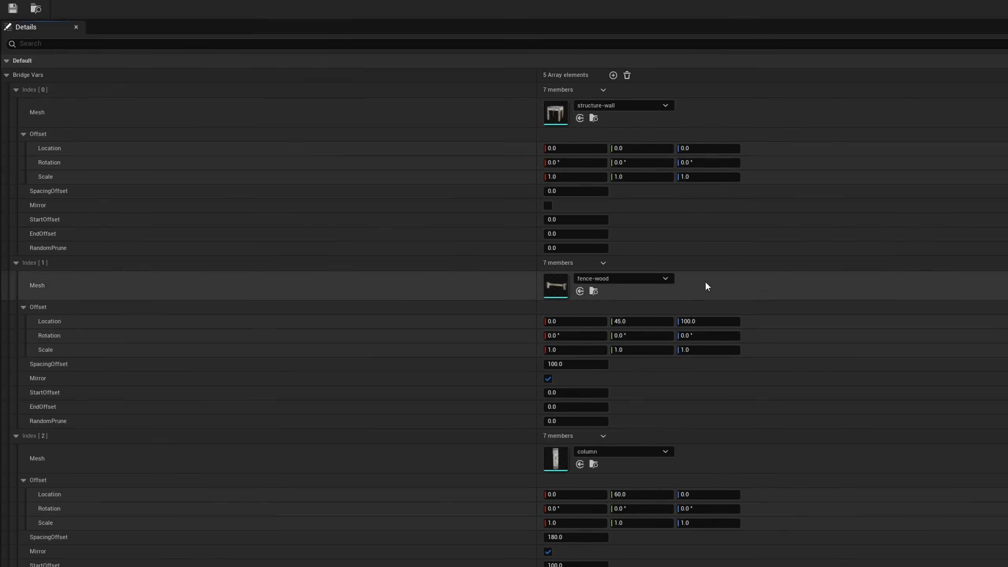
scroll(705, 282, down, 6)
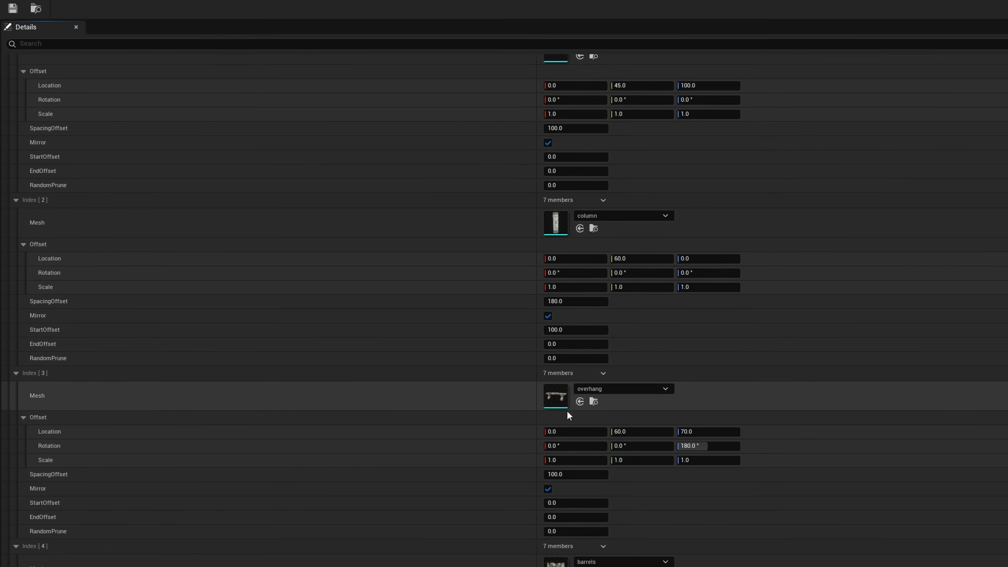
scroll(635, 135, up, 6)
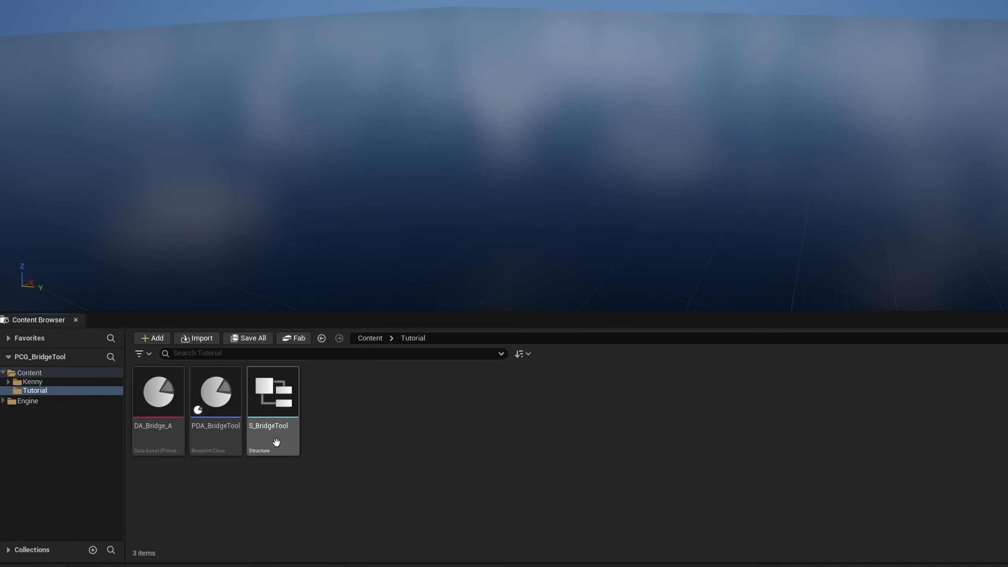
click(272, 436)
shift+click(171, 437)
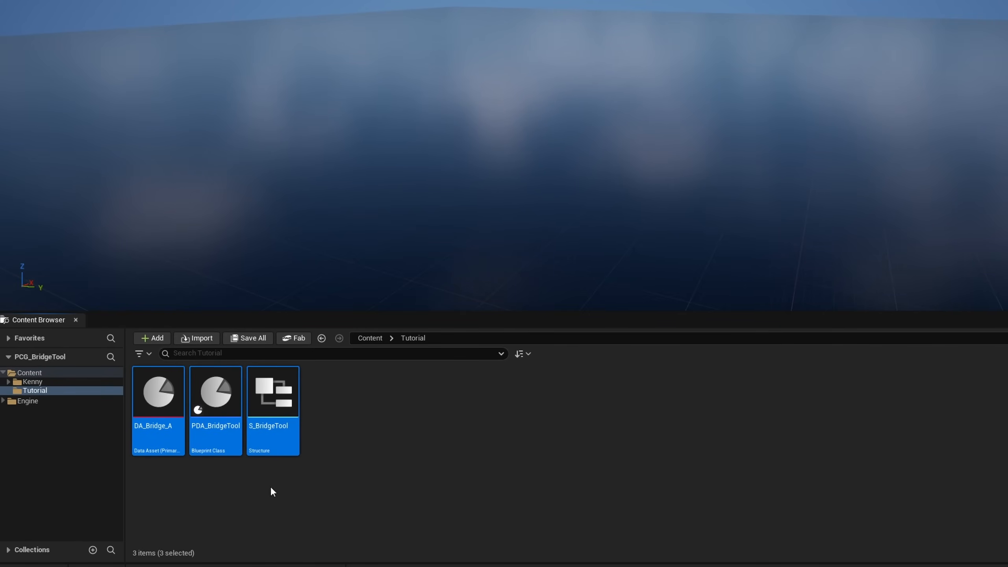
click(284, 511)
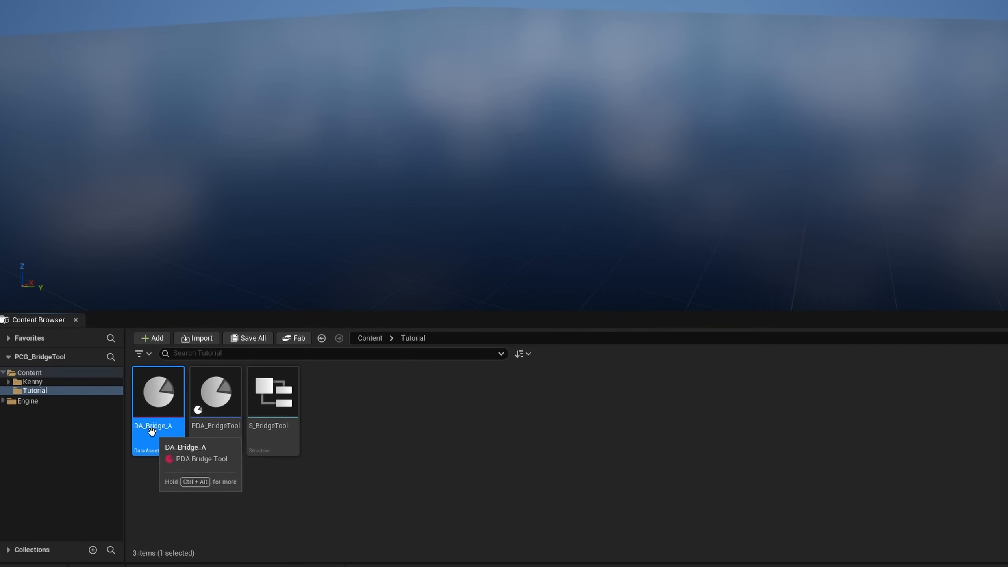
- Duplicate the DA_Bridge_A data asset under the name DA_Bridge_B and delete the copy
click(209, 443)
click(163, 438)
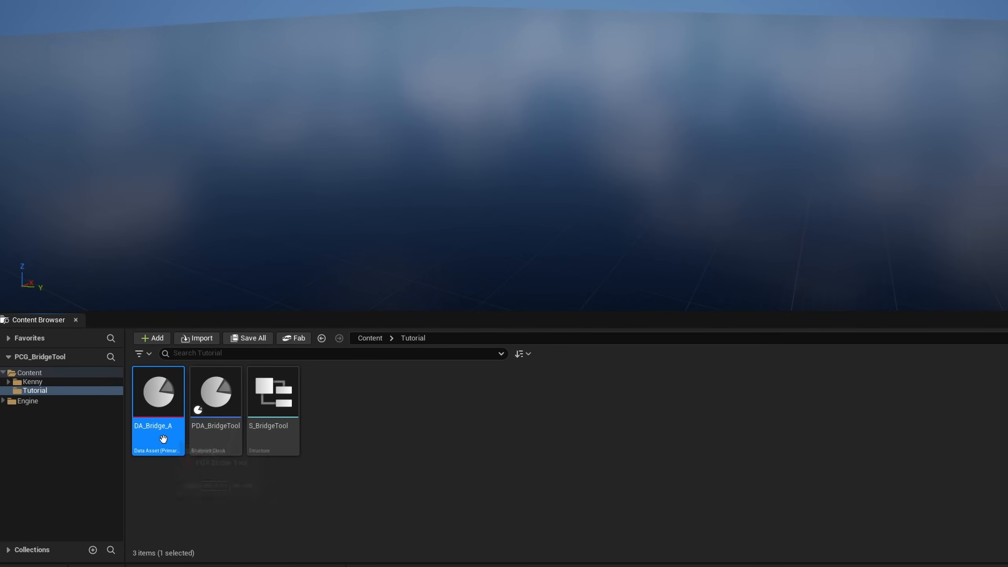
key(ctrl+d)
key(Right)
key(BackSpace)
key(BackSpace)
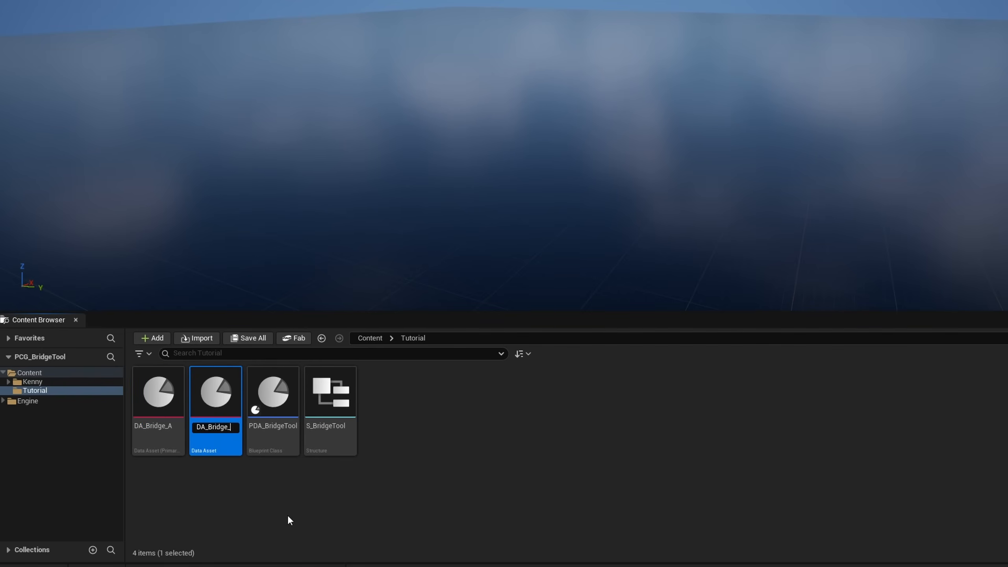
text(B)
key(Return)
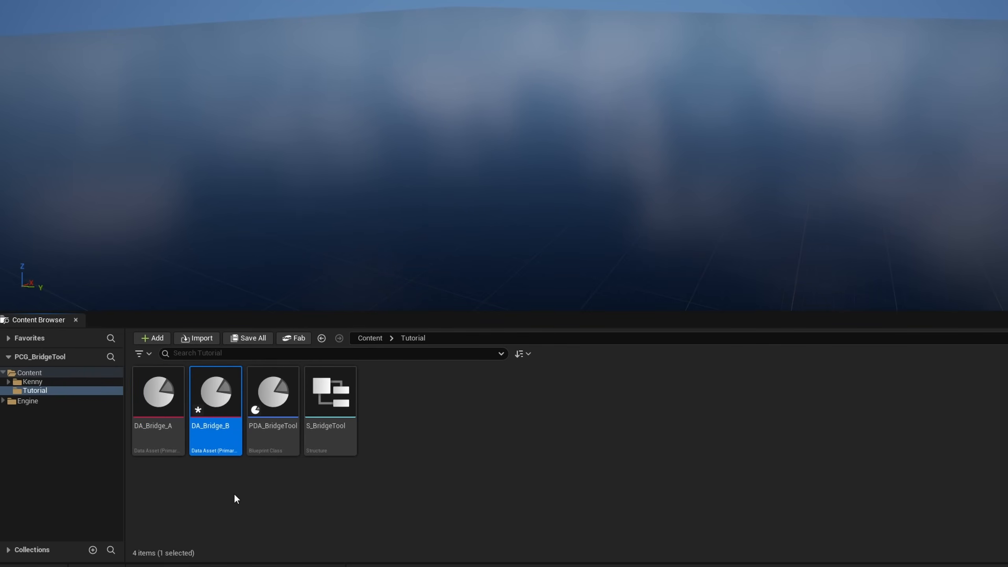
key(Delete)
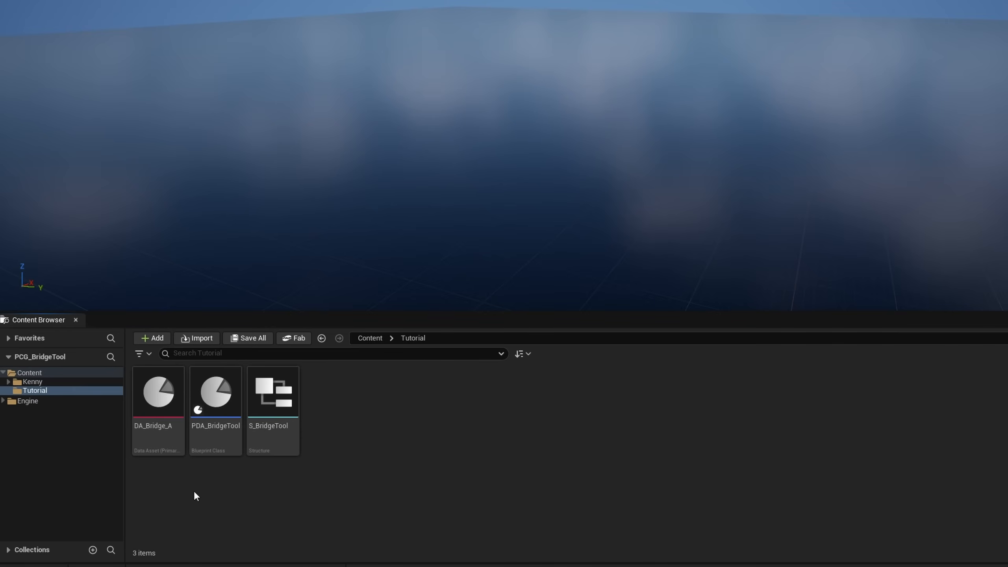
- Create a Blueprint class with Actor as its parent in the Tutorial folder and name it BP_BridgeTool
right_click(322, 509)
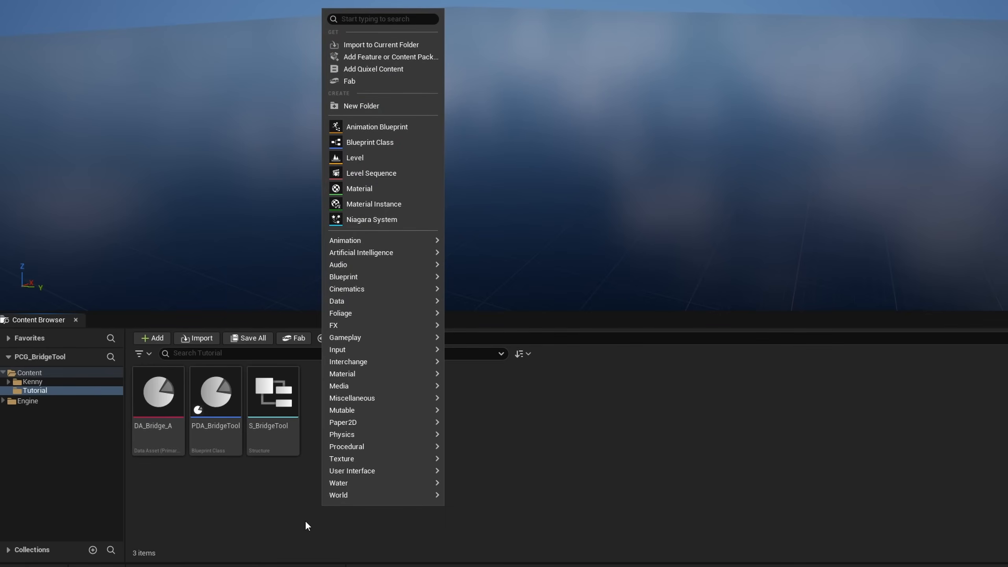
click(410, 142)
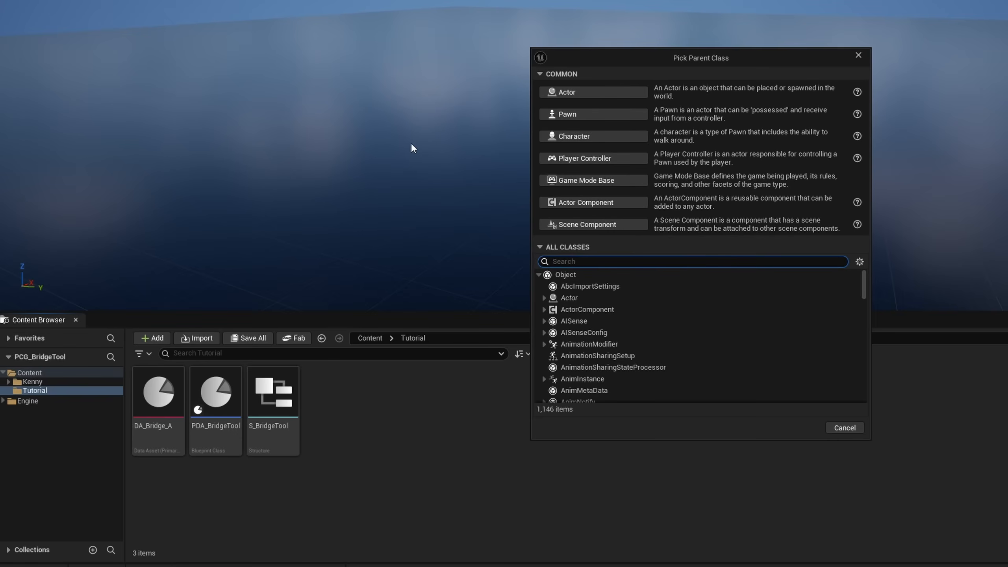
click(587, 92)
text(BP_BridgeTool)
key(Return)
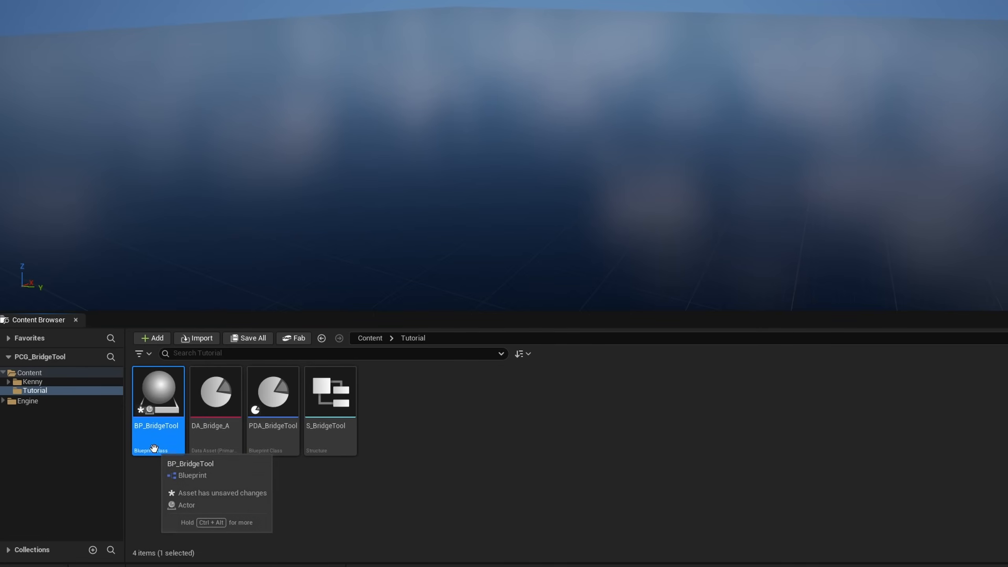
- Create an empty PCG graph in the Tutorial folder and name it PCG_BridgeTool
right_click(186, 509)
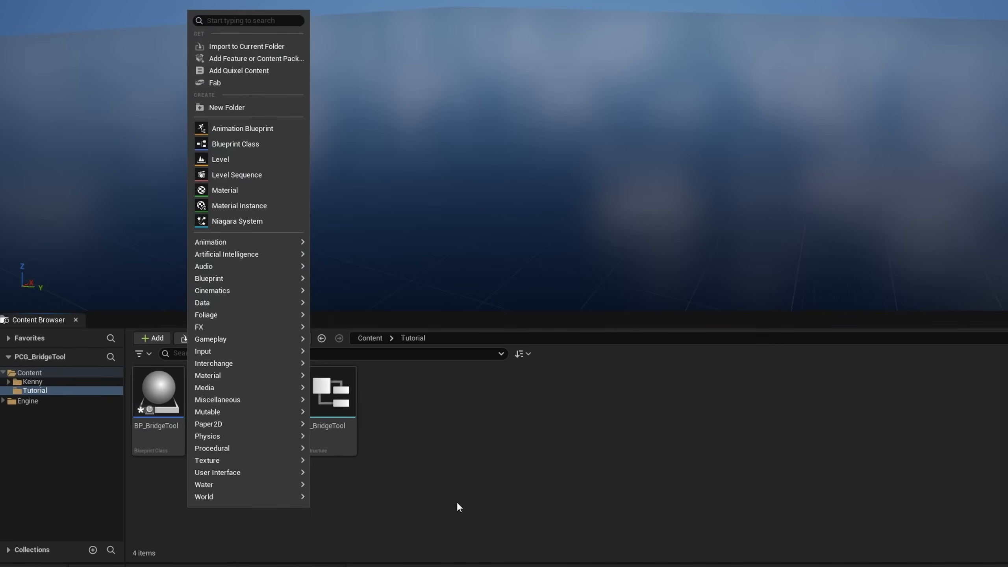
mouse_move(297, 450)
click(378, 470)
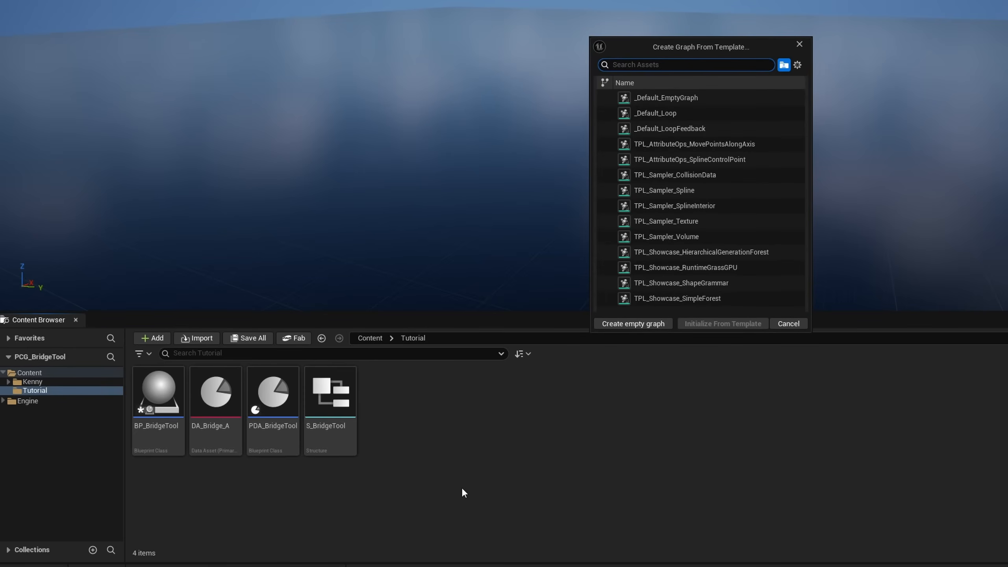
click(632, 324)
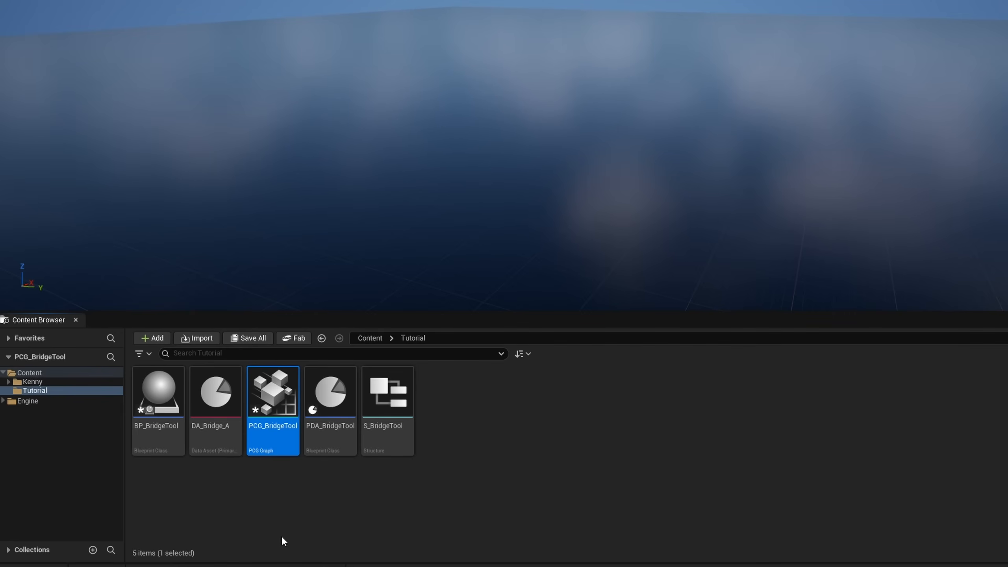
- Duplicate the PCG_BridgeTool graph in the Tutorial folder under the name PCGLoop_BridgeTool
key(ctrl+d)
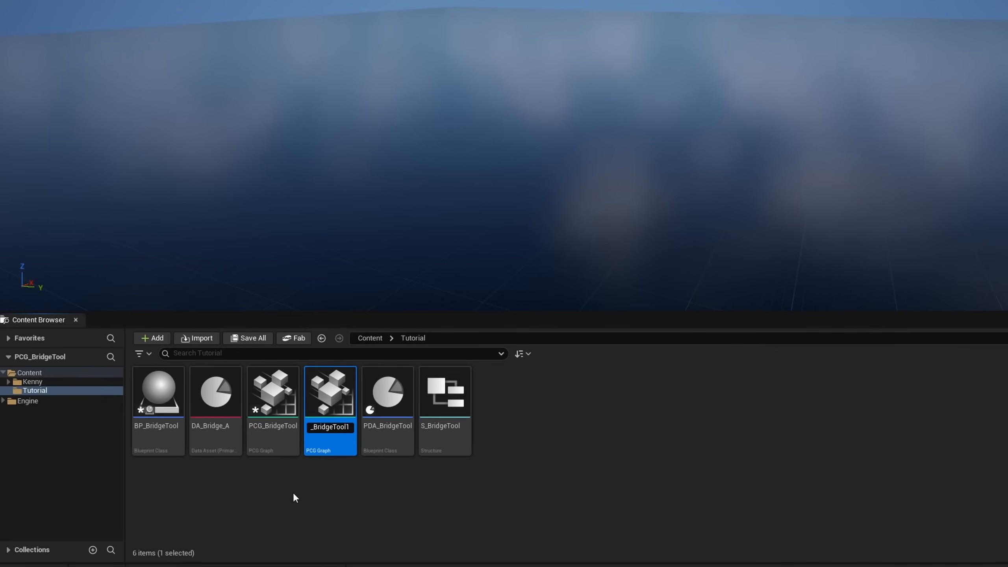
text(PCGLoop_BridgeTool)
key(Return)
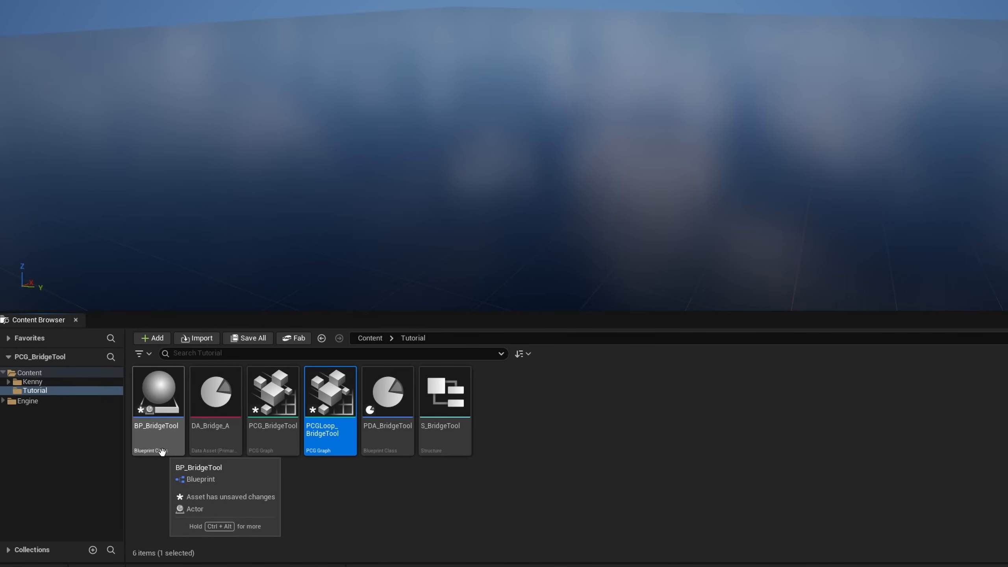
- Open the BP_BridgeTool blueprint and add a Spline component under its default scene root
double_click(159, 413)
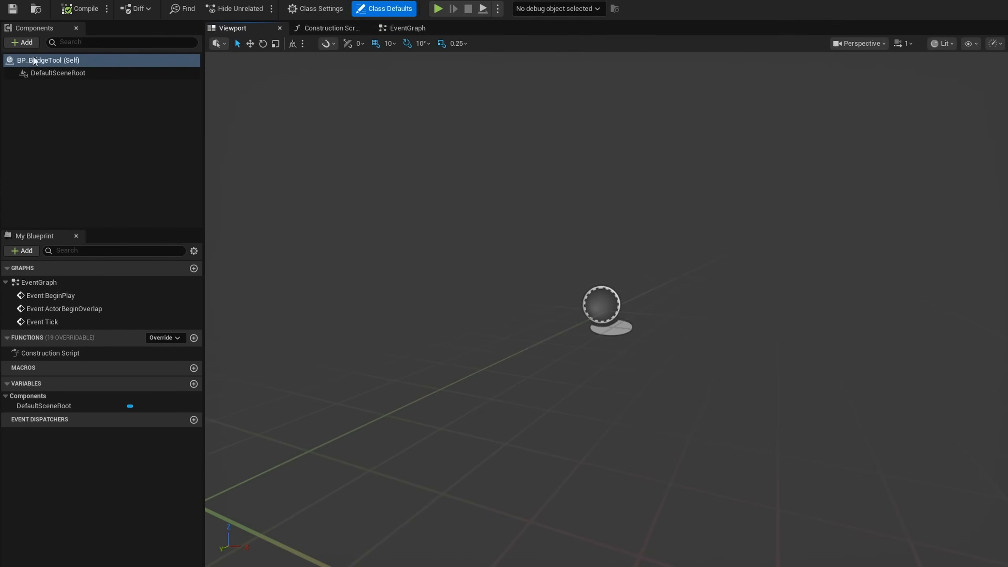
click(23, 43)
text(spline)
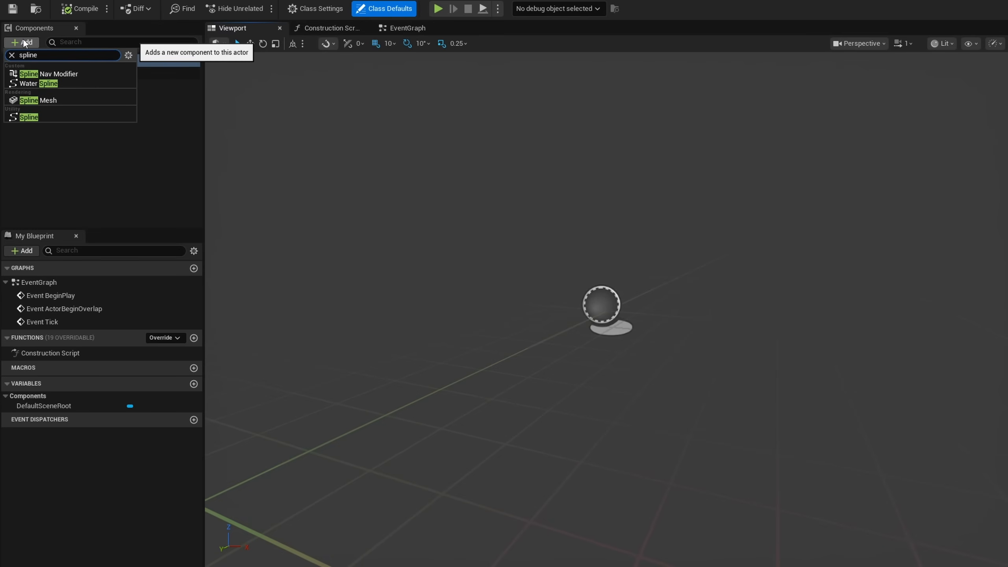
click(28, 117)
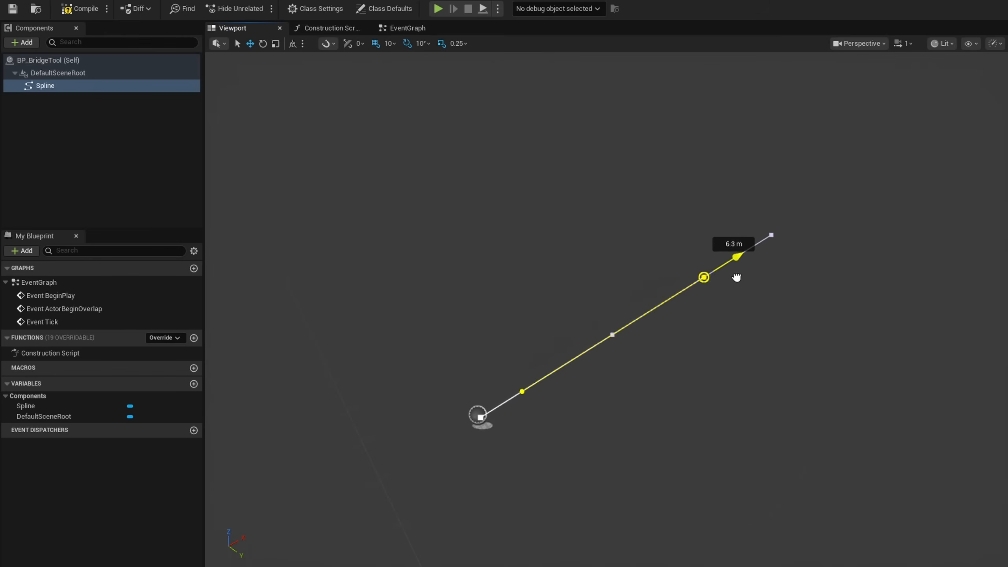
right_drag(665, 402, 684, 388)
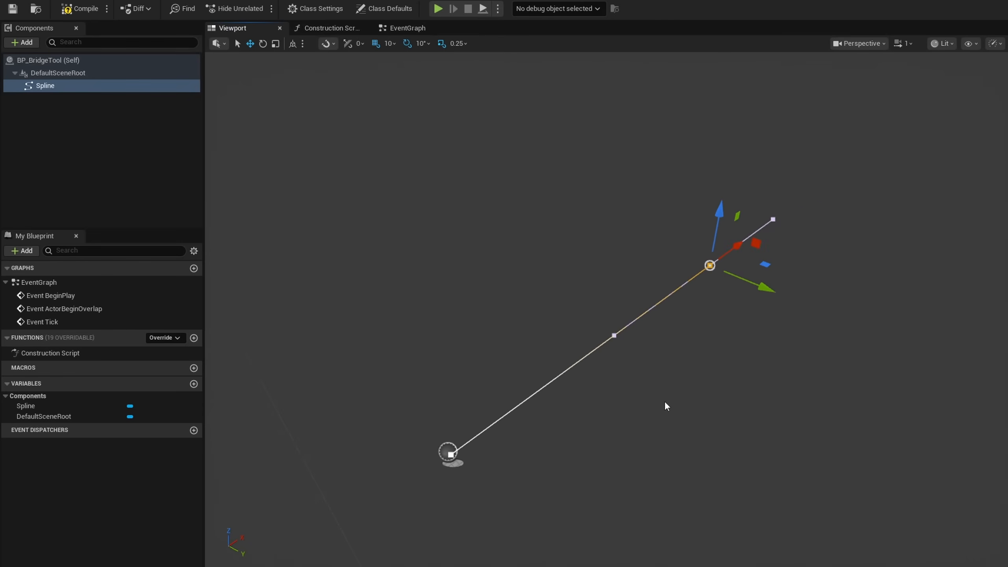
- Add a PCG component to the BP_BridgeTool blueprint
click(22, 42)
text(pcg)
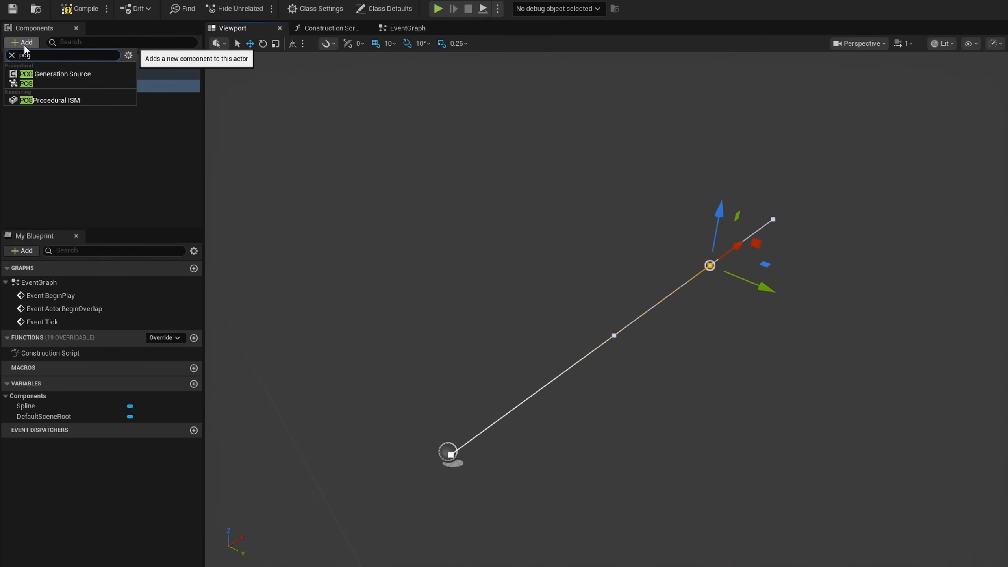
click(47, 90)
click(76, 97)
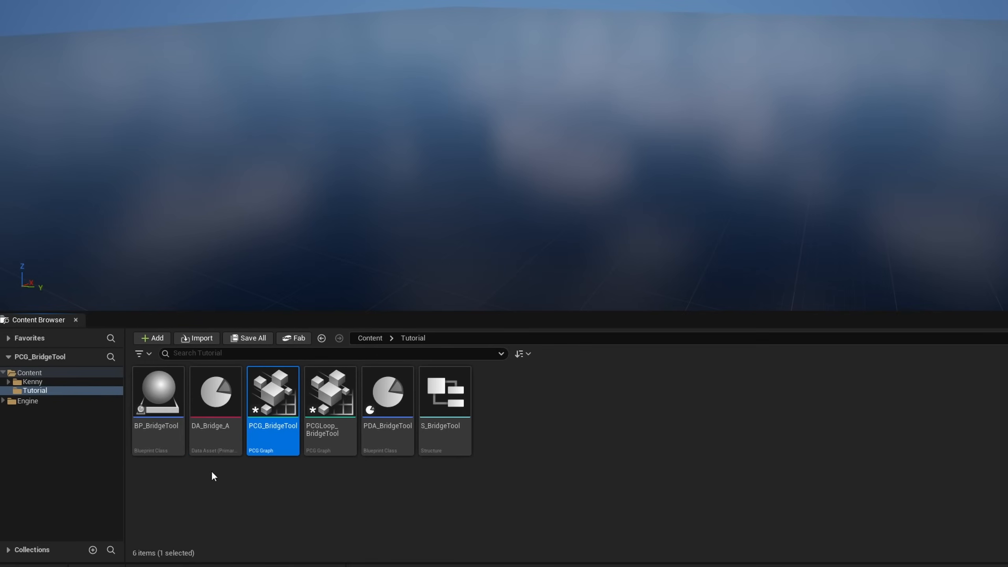
- Place a BP_BridgeTool actor in the level and lengthen its spline by moving the end point outward along its direction
drag(159, 393, 524, 198)
right_drag(524, 198, 504, 270)
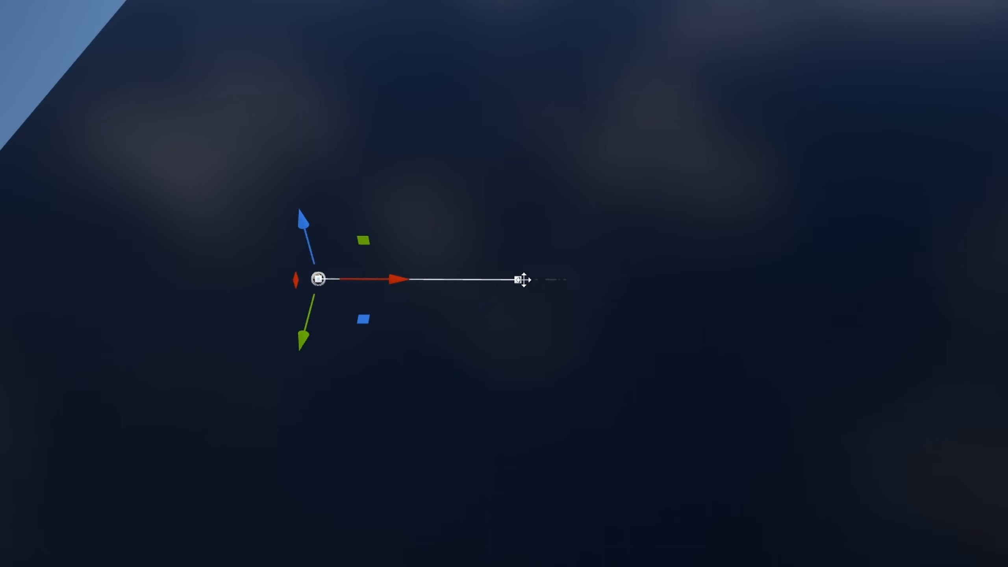
click(521, 280)
right_drag(625, 329, 635, 314)
drag(511, 315, 1004, 285)
right_drag(1004, 285, 960, 254)
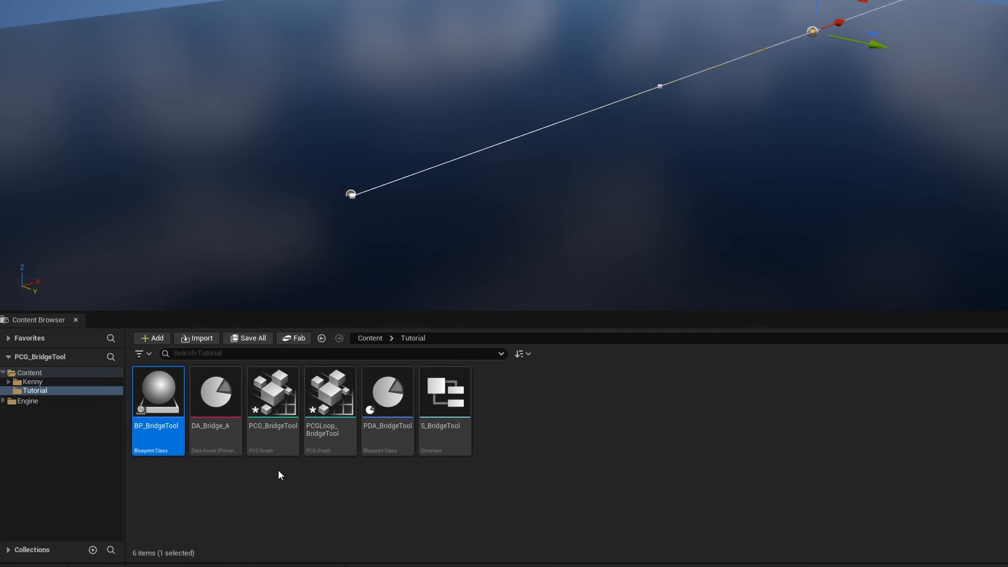
- Open the PCG_BridgeTool graph and add PCGLoop_BridgeTool to it as a Loop node, placed to the left of the Input node
click(280, 449)
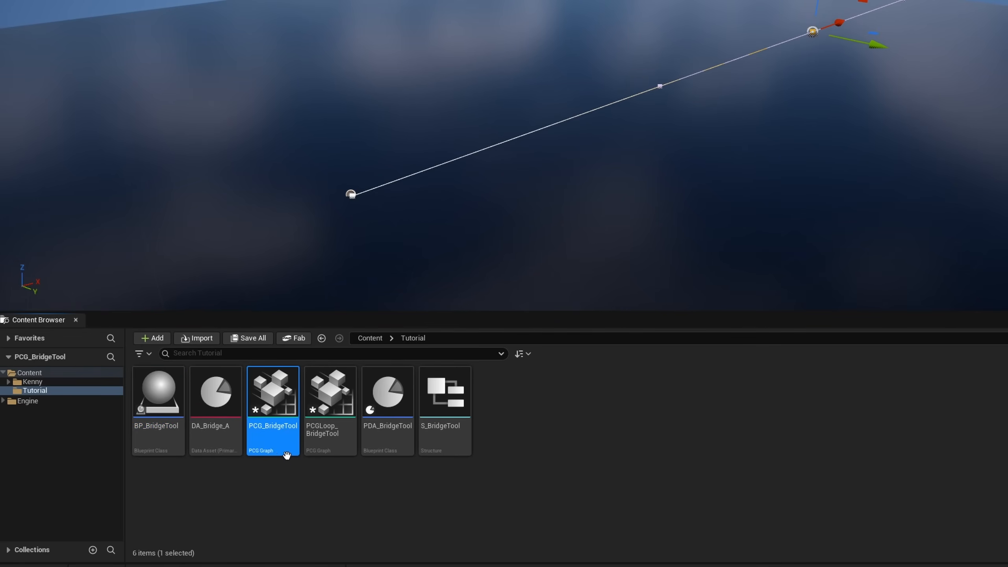
double_click(273, 445)
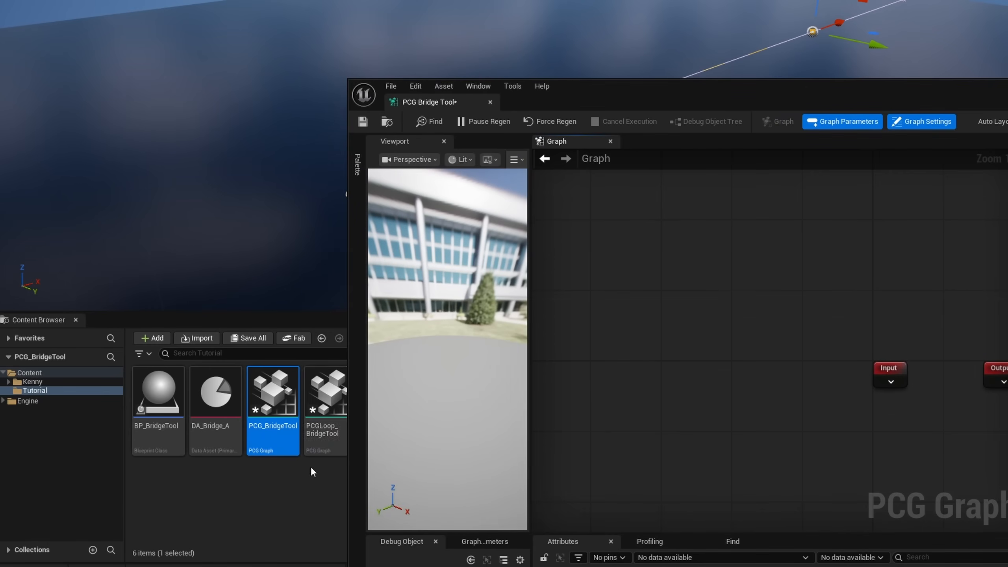
drag(318, 434, 627, 355)
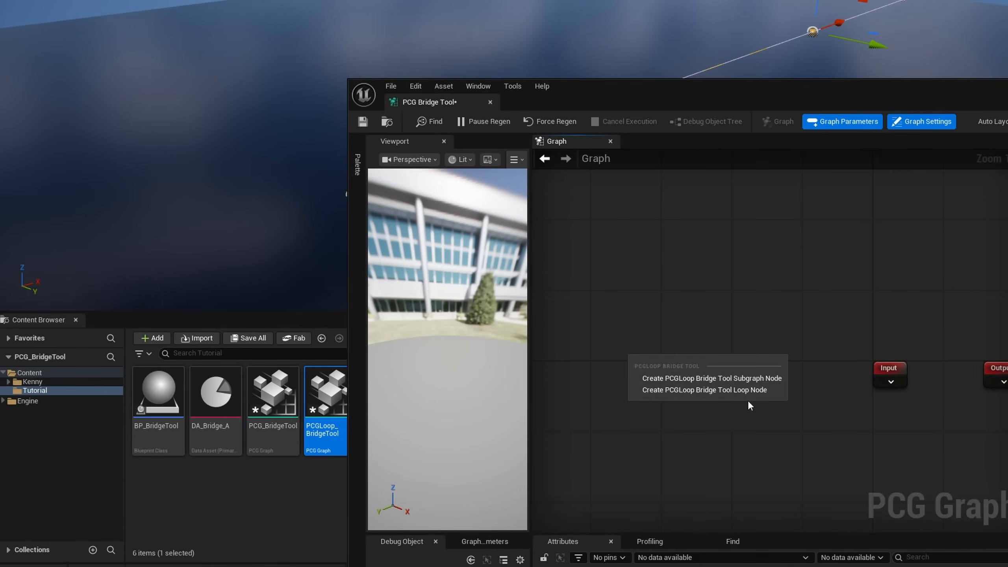
click(691, 391)
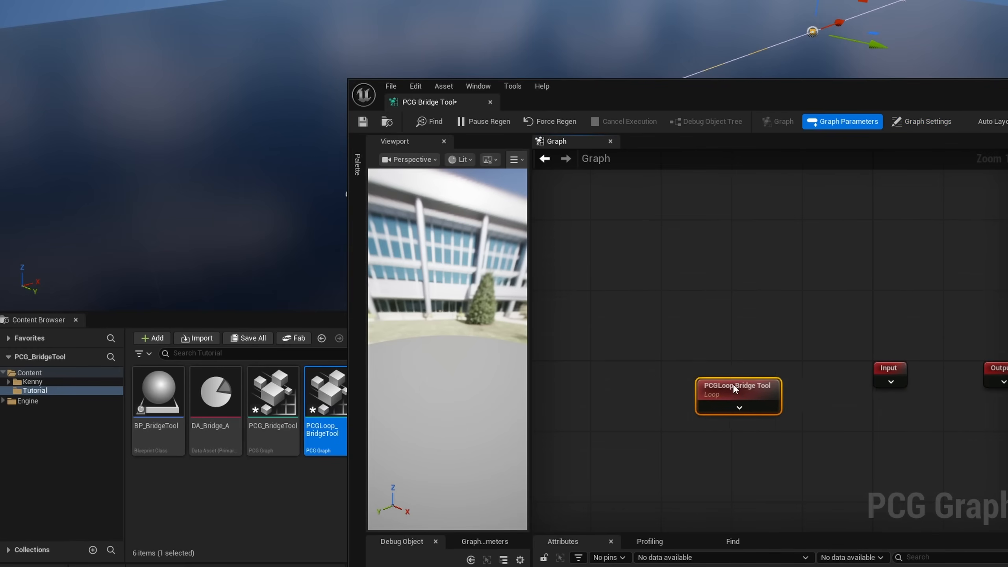
drag(733, 387, 690, 383)
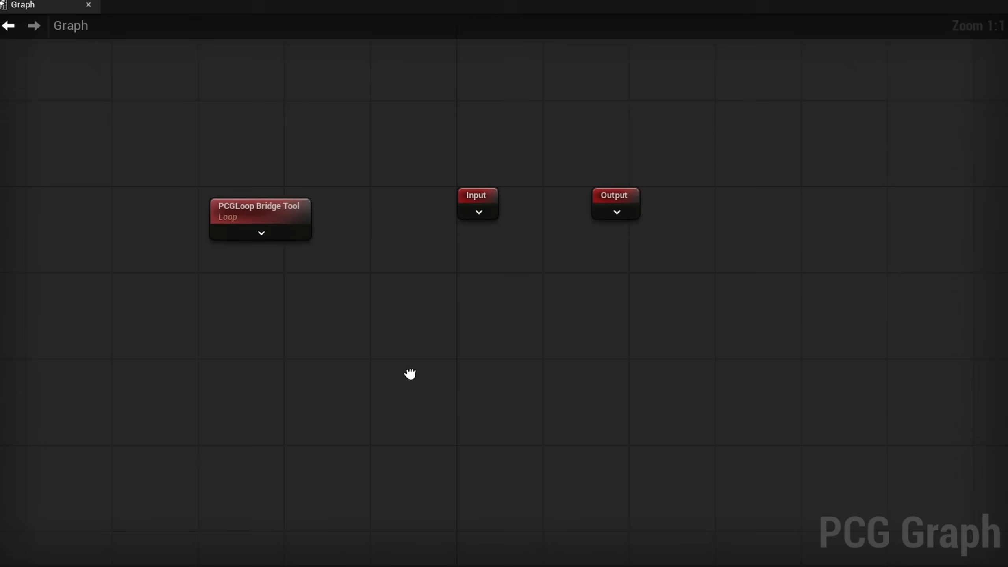
- Add a graph parameter to PCG_BridgeTool and set its type to a PDA Bridge Tool object reference
right_drag(410, 373, 496, 366)
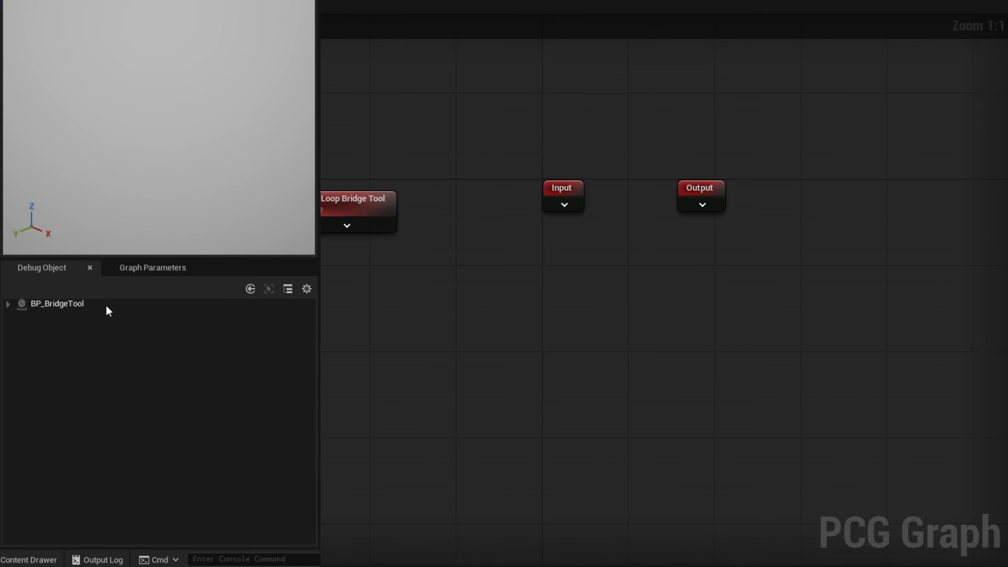
click(141, 270)
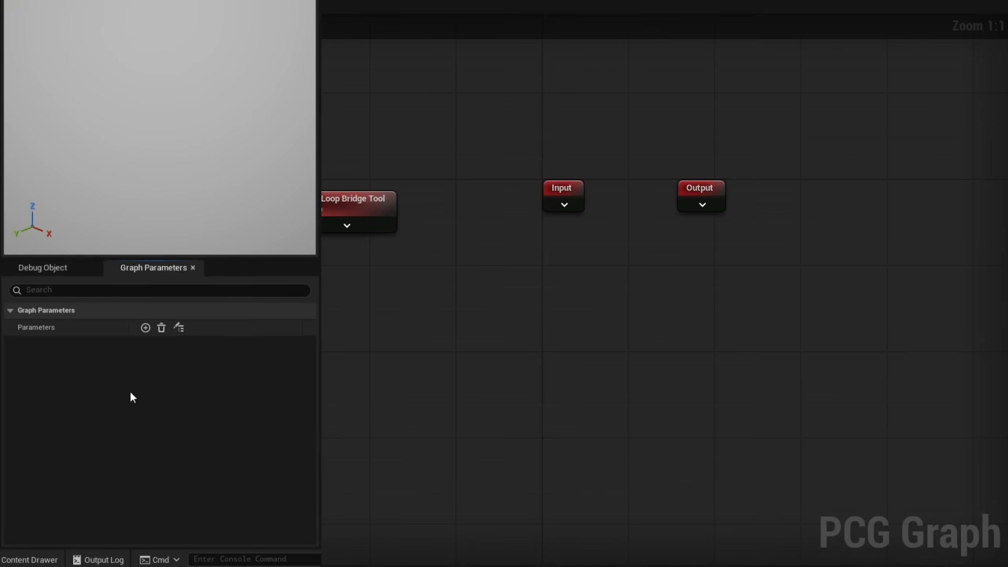
click(146, 327)
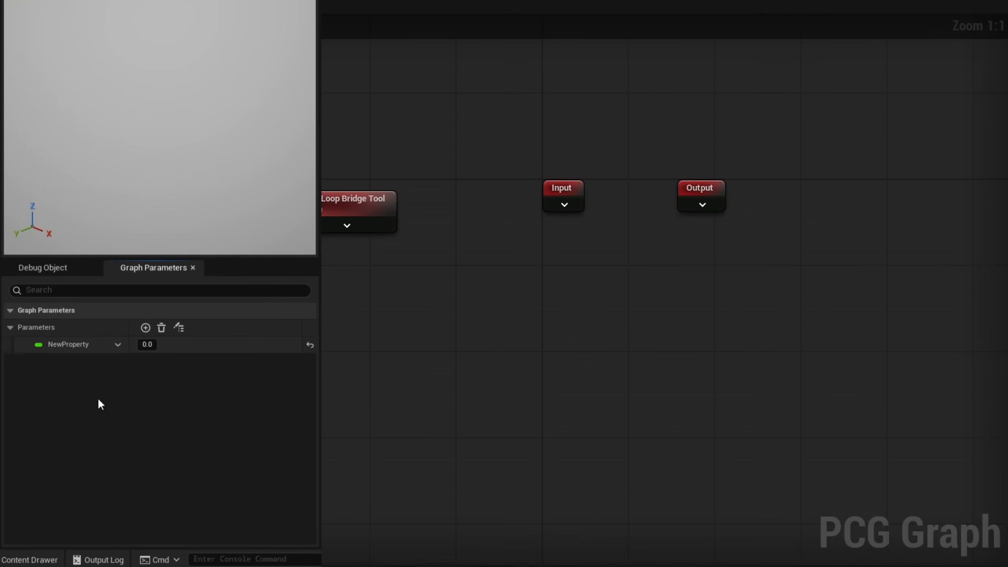
click(39, 344)
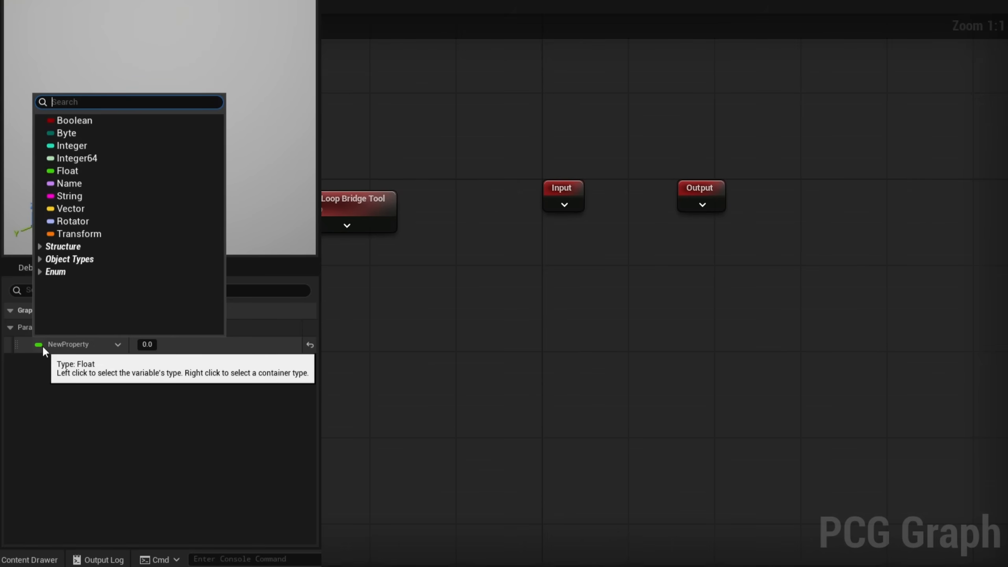
text(PDA_Bridge)
click(63, 132)
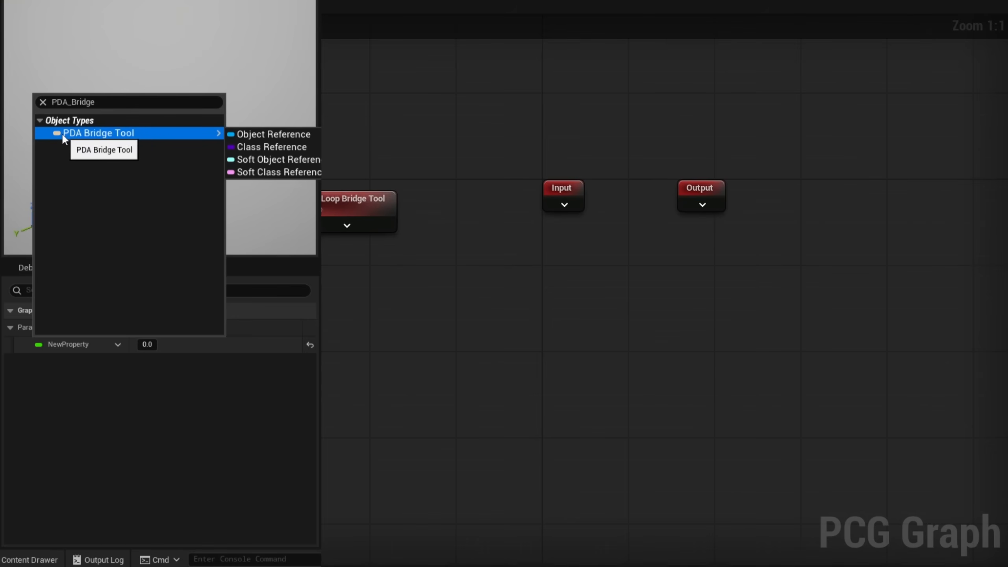
click(242, 135)
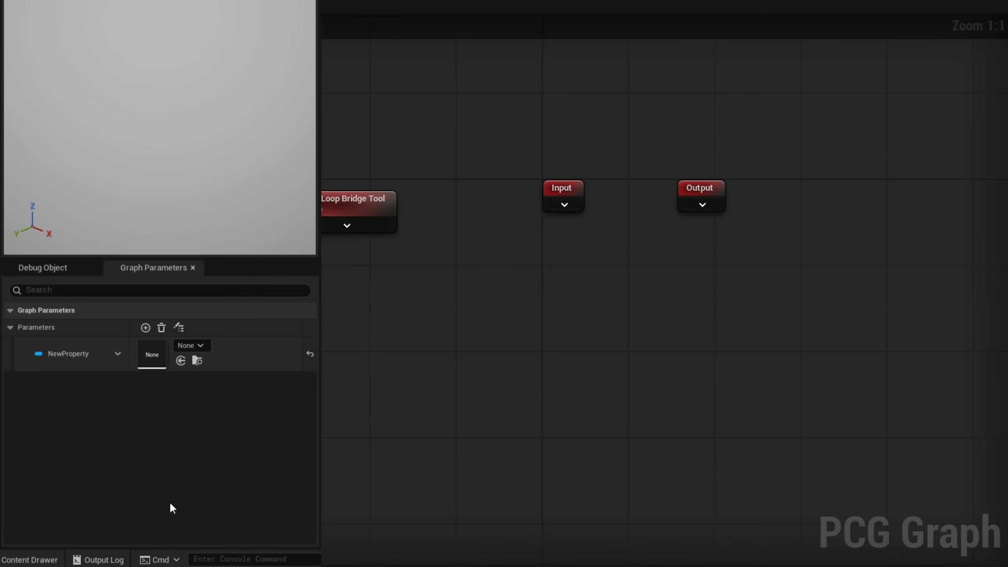
- Assign DA_Bridge_A as the new graph parameter's value and rename the parameter DataAsset
click(197, 344)
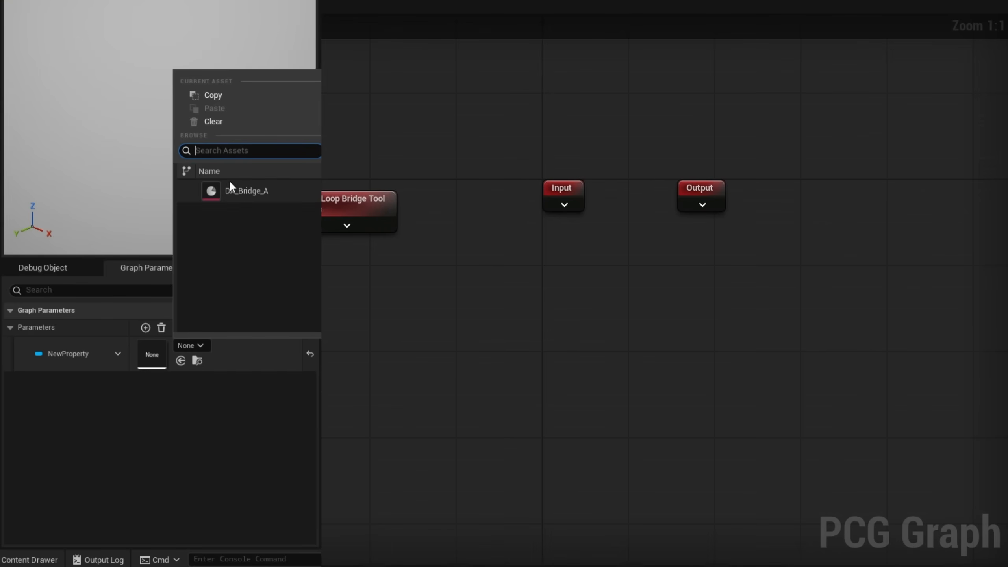
click(258, 189)
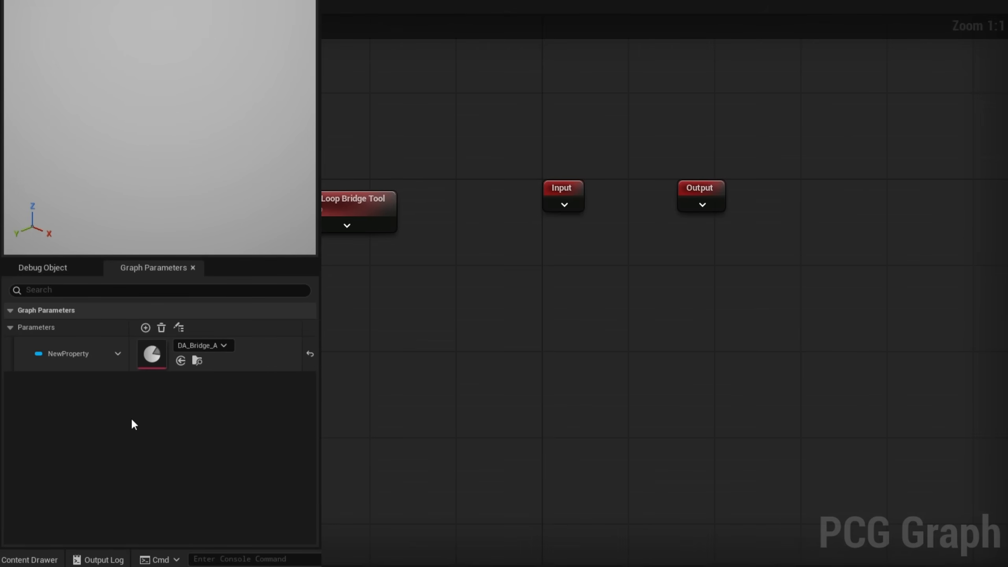
click(71, 357)
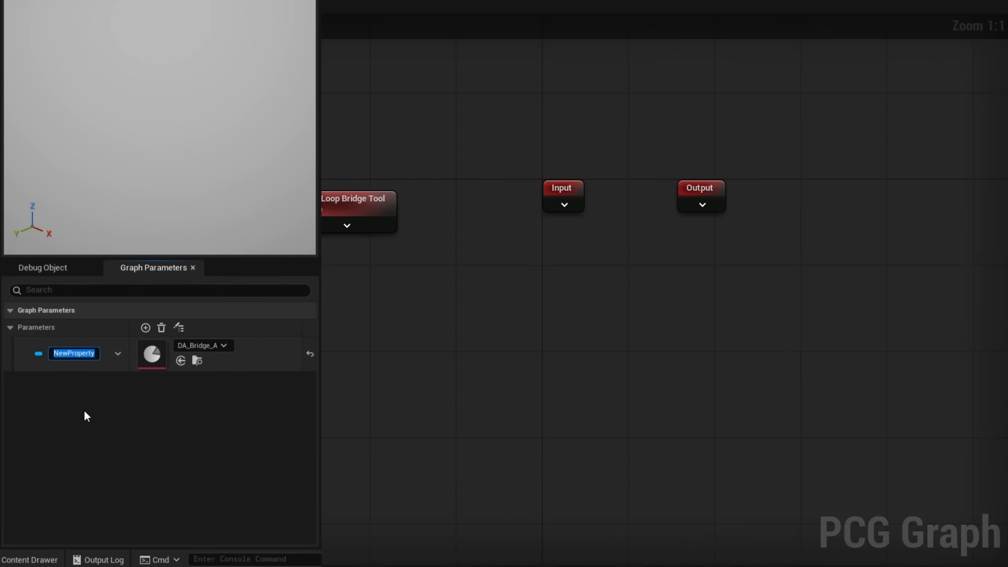
text(DataAsset)
key(Return)
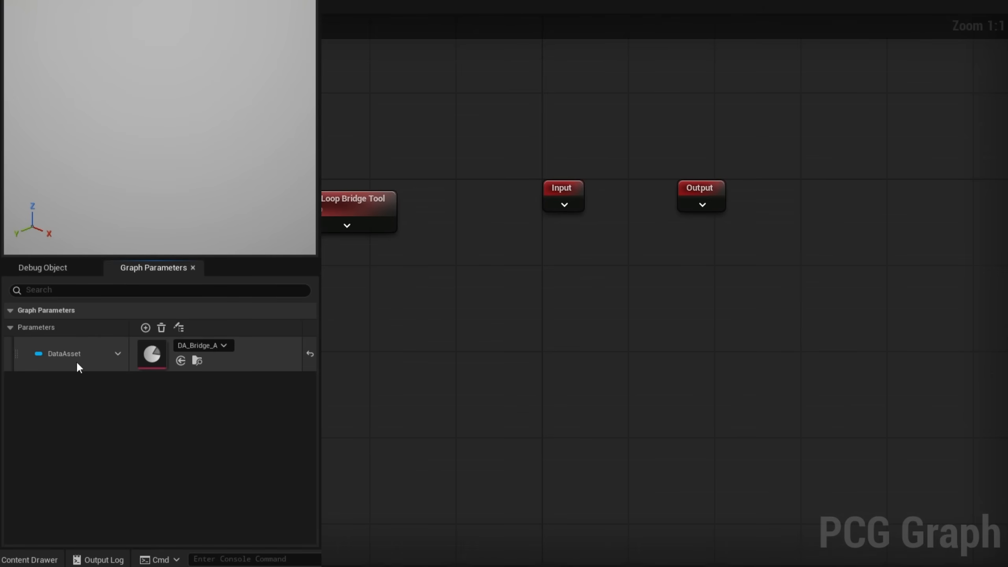
- Place a DataAsset parameter node in the graph below the loop node, inspect its output and widen the DataAsset attribute column
drag(16, 353, 203, 325)
right_drag(248, 389, 240, 320)
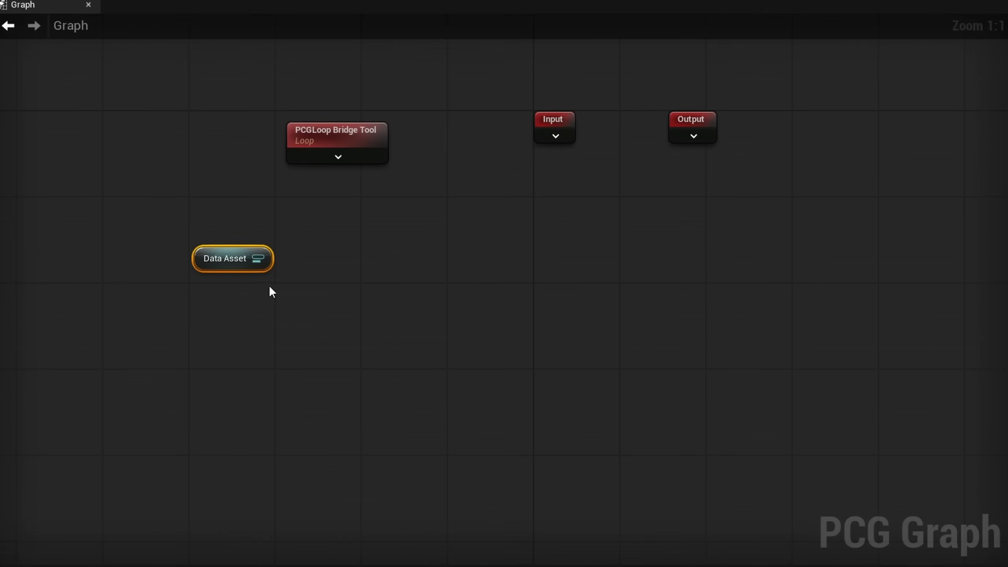
key(a)
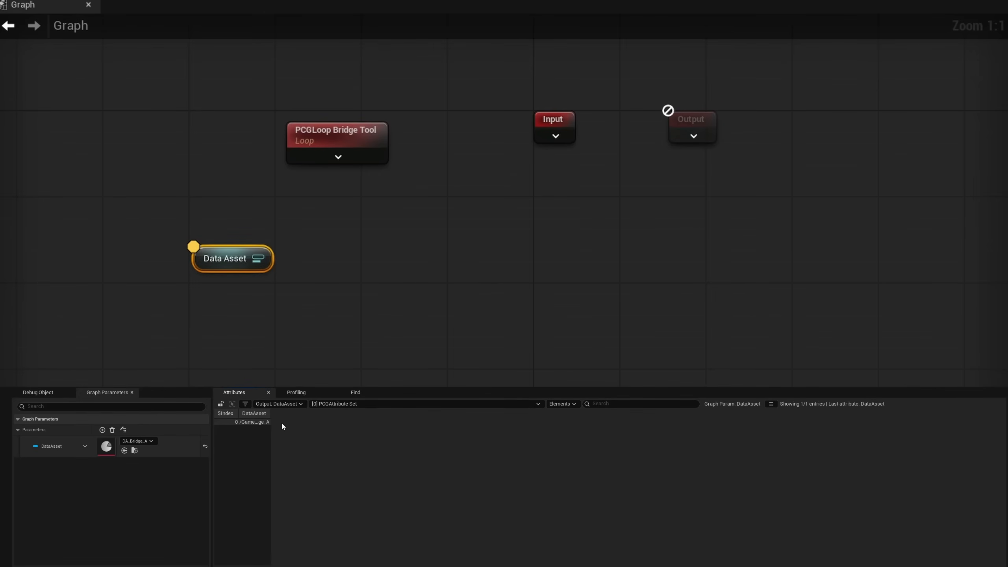
drag(269, 414, 370, 414)
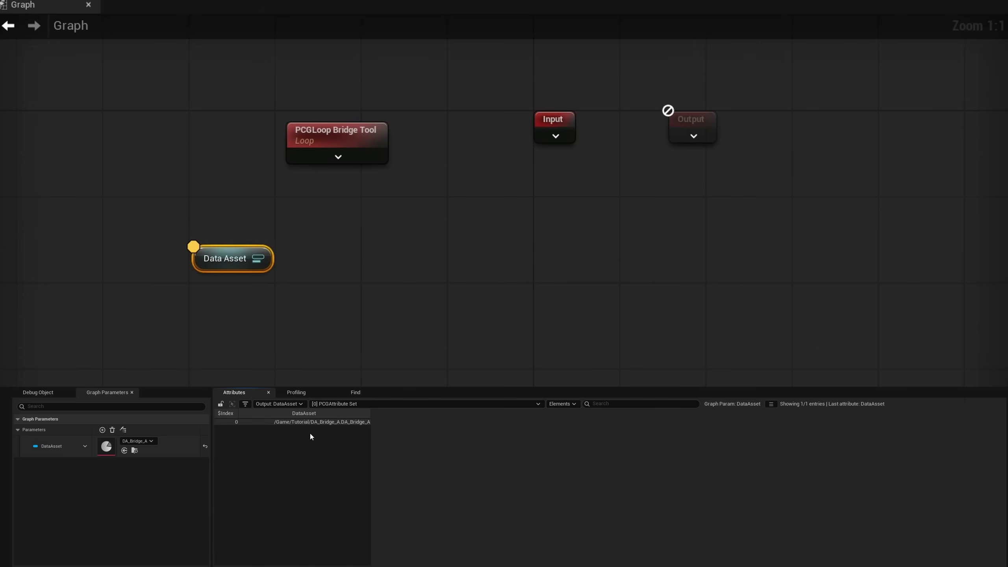
- Create a Get Property From Object Path node connected to the output of the Data Asset node
drag(269, 258, 200, 308)
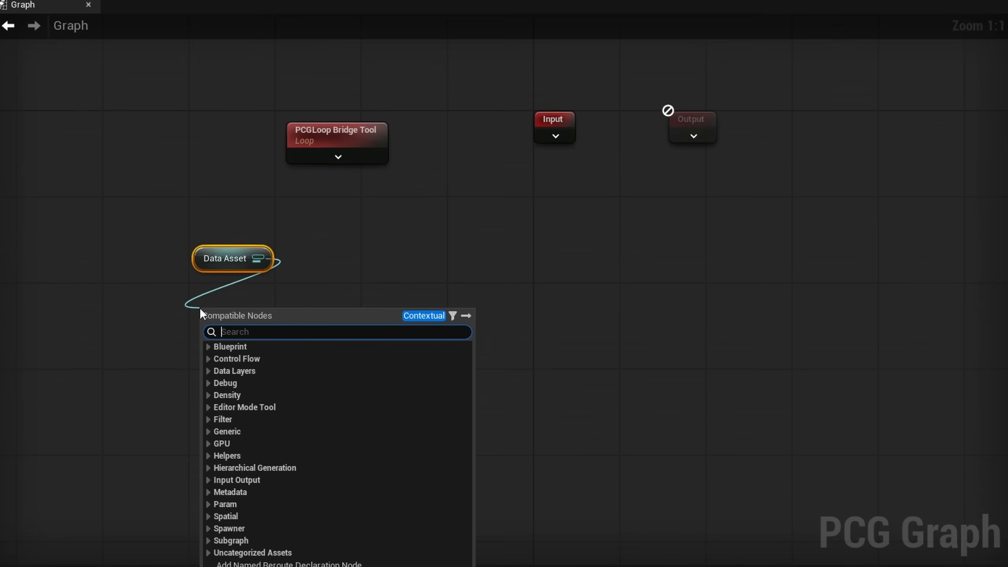
text(get property)
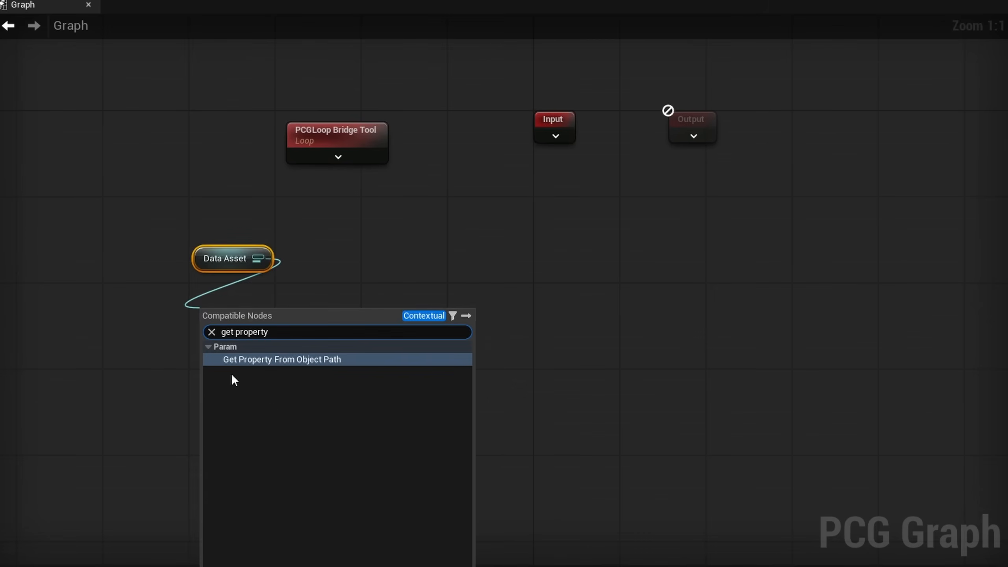
click(298, 360)
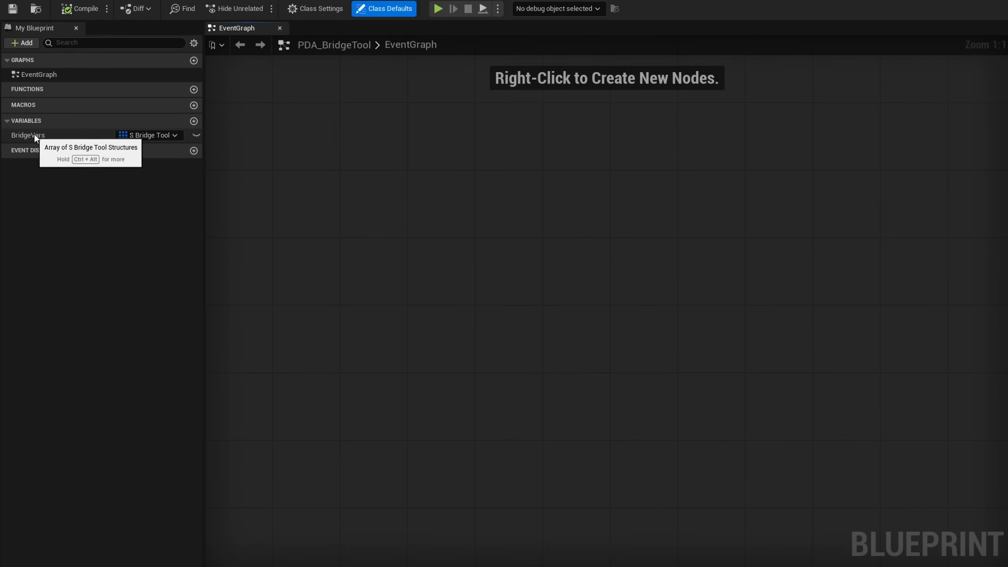
- Copy the BridgeVars variable name from PDA_BridgeTool and enter it as the Property Name of the Get Property From Object Path node
click(38, 135)
key(F2)
key(ctrl+c)
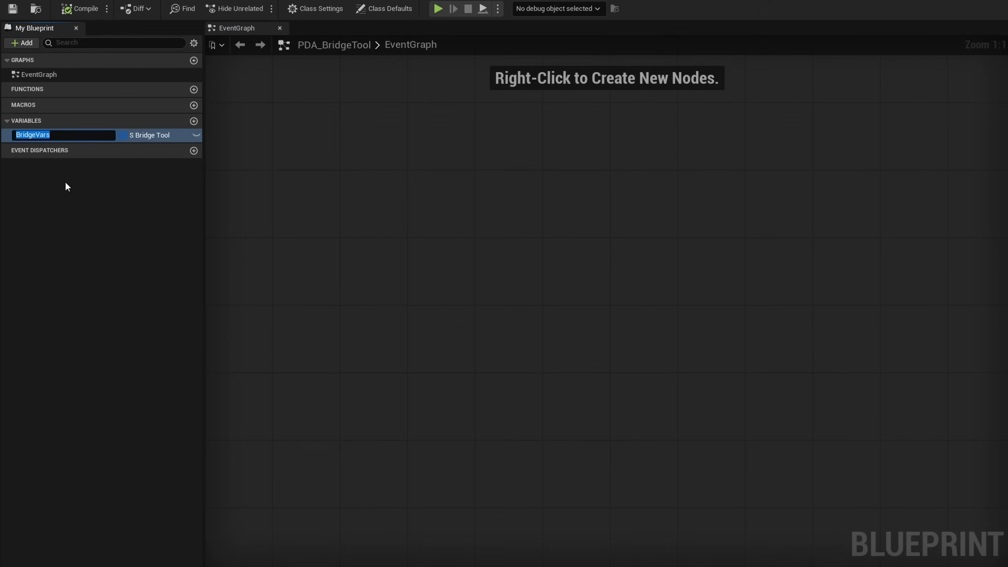
click(80, 191)
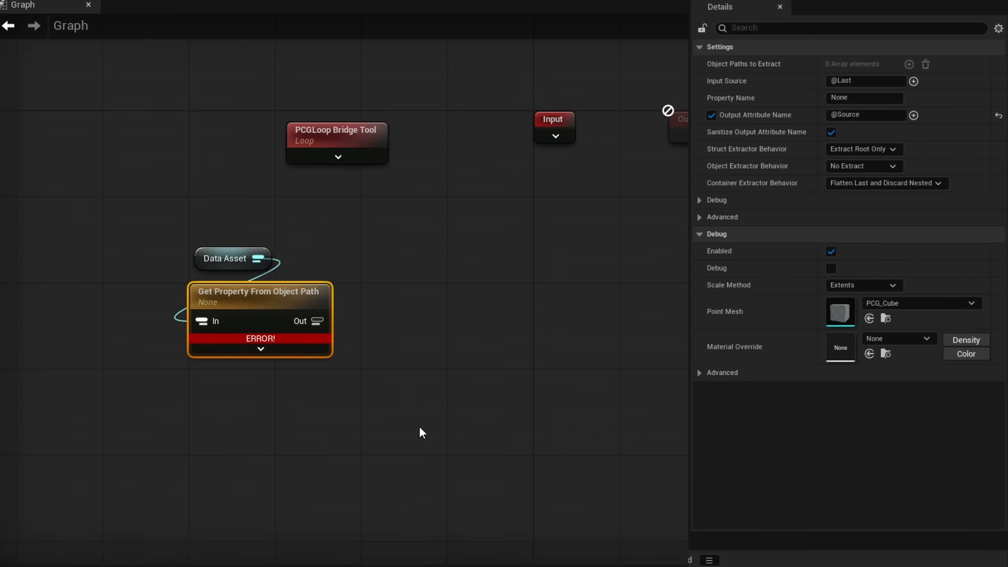
click(857, 98)
key(ctrl+v)
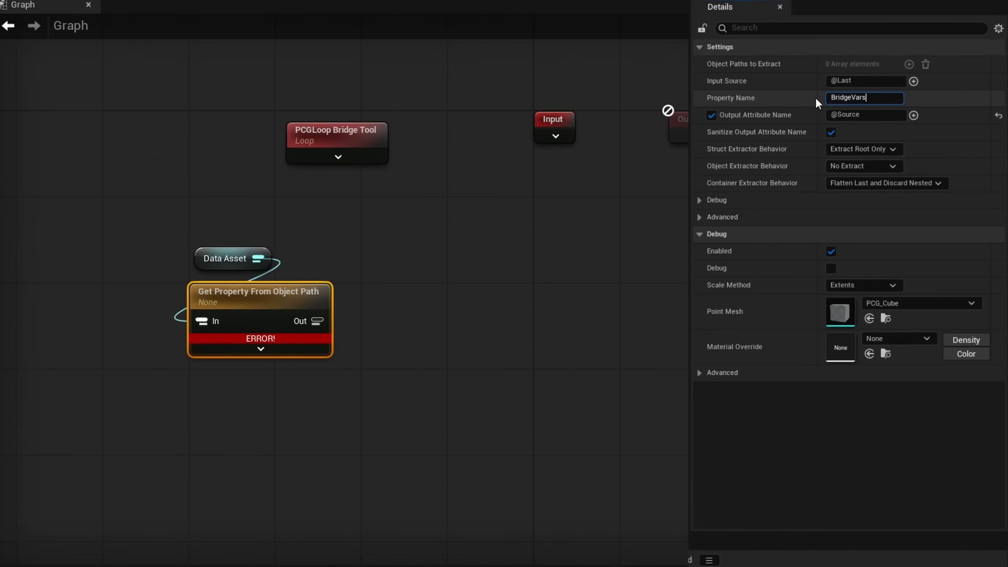
key(Return)
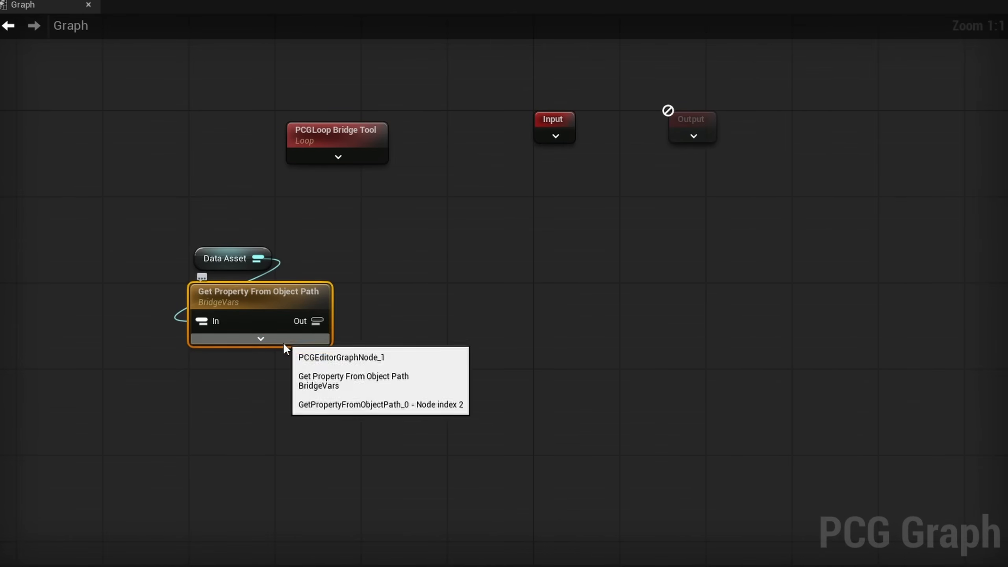
- Inspect the output attributes of the Get Property From Object Path node
drag(297, 383, 212, 293)
right_drag(507, 310, 499, 271)
key(a)
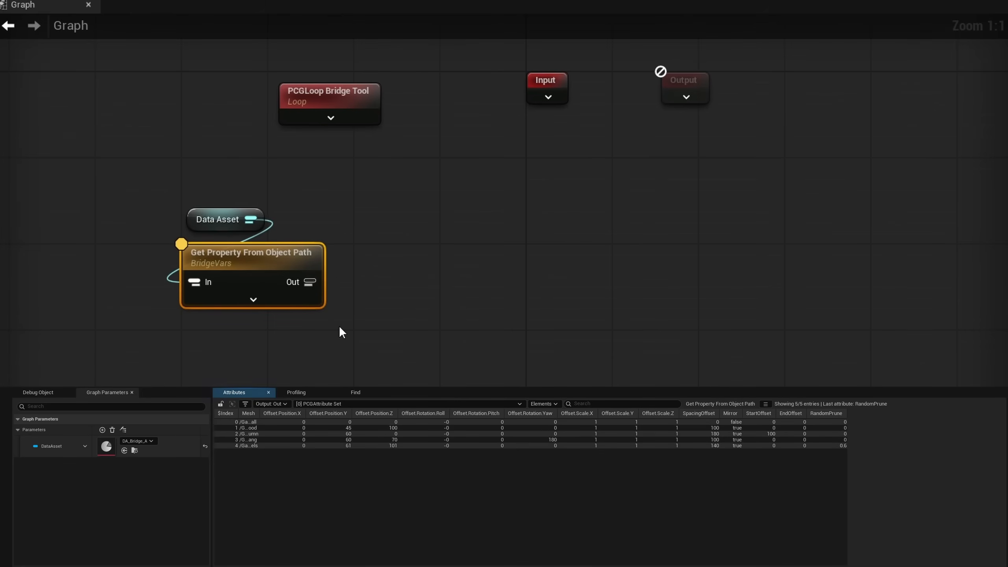
drag(260, 413, 290, 415)
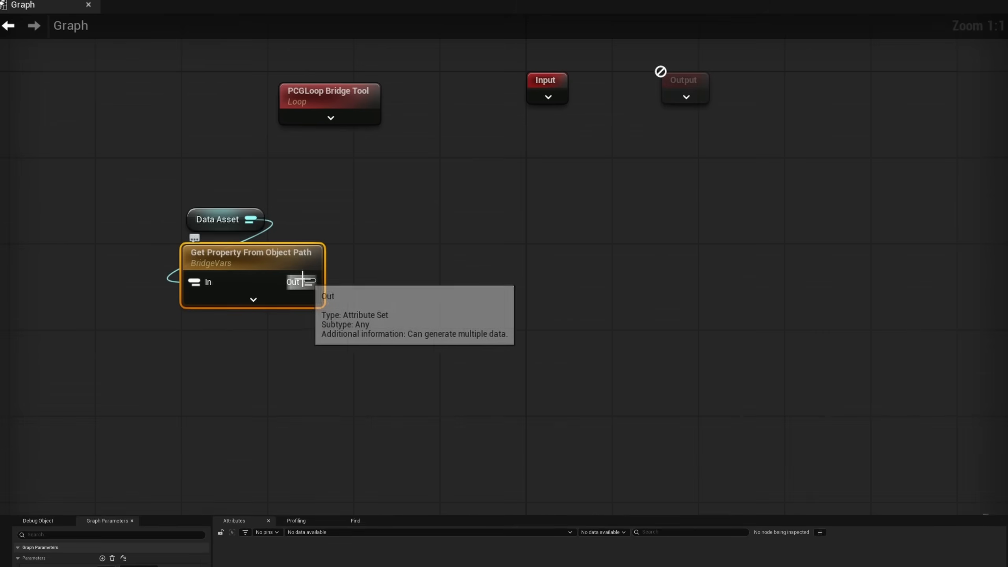
- Add an Attribute Partition node after Get Property From Object Path and set its partition attribute selector to $Index
drag(309, 282, 395, 281)
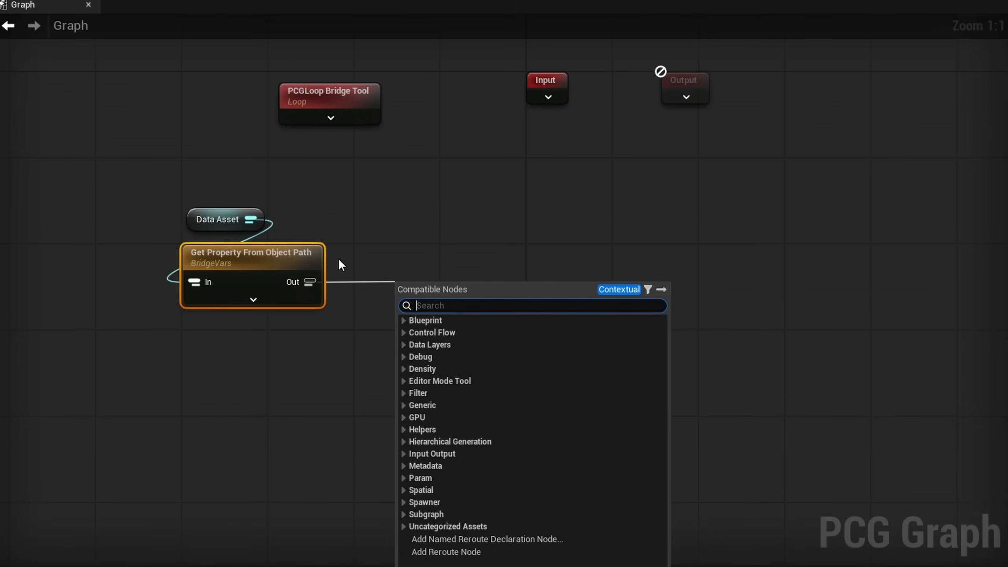
text(attribute)
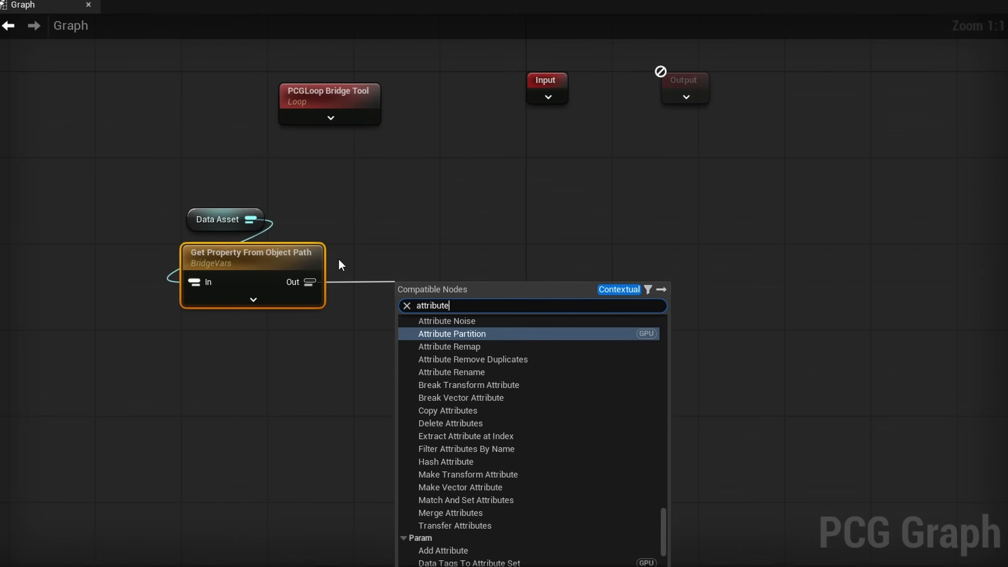
key(Return)
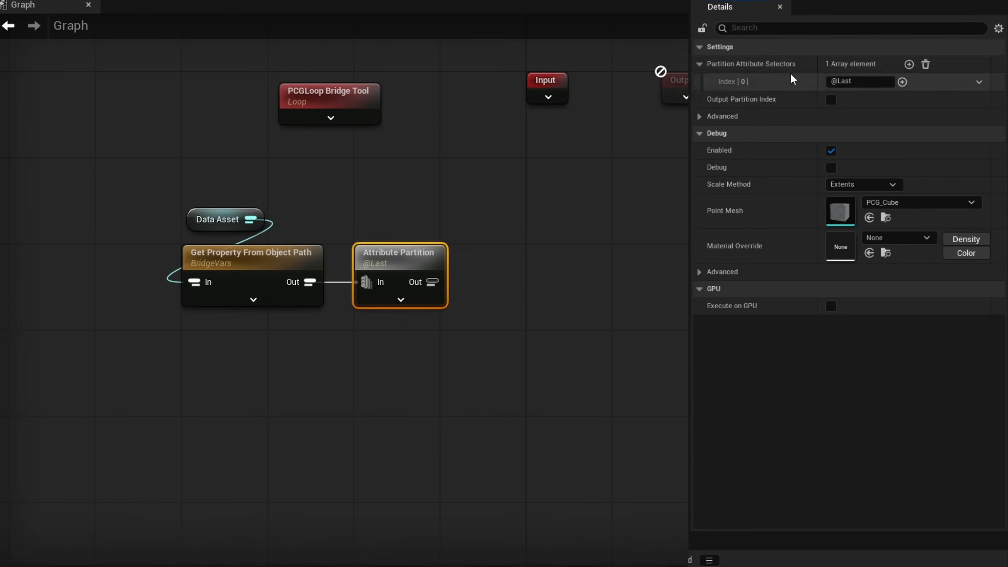
click(902, 82)
click(928, 213)
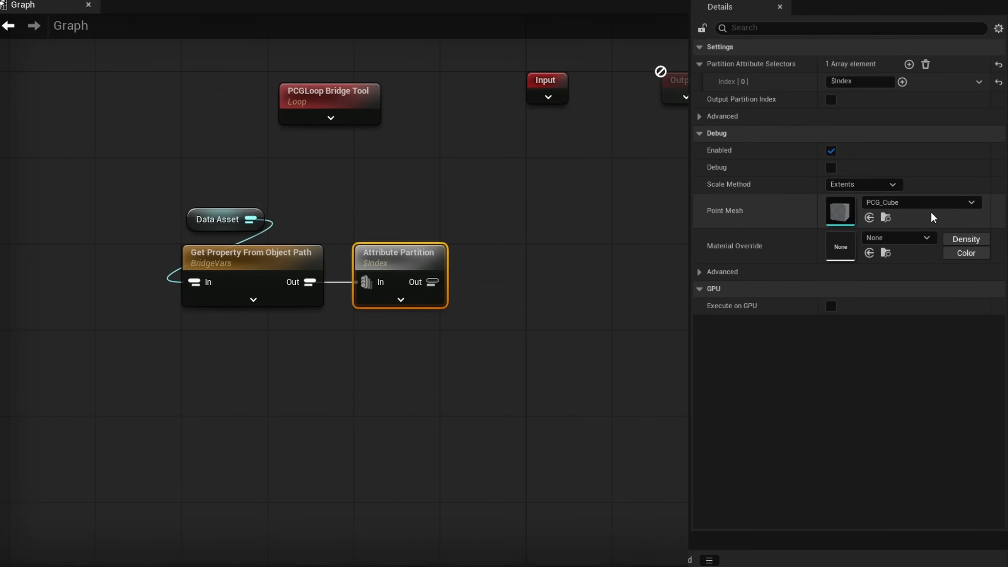
- Inspect the Attribute Partition output, widening the Mesh column and going through the separate attribute sets
key(a)
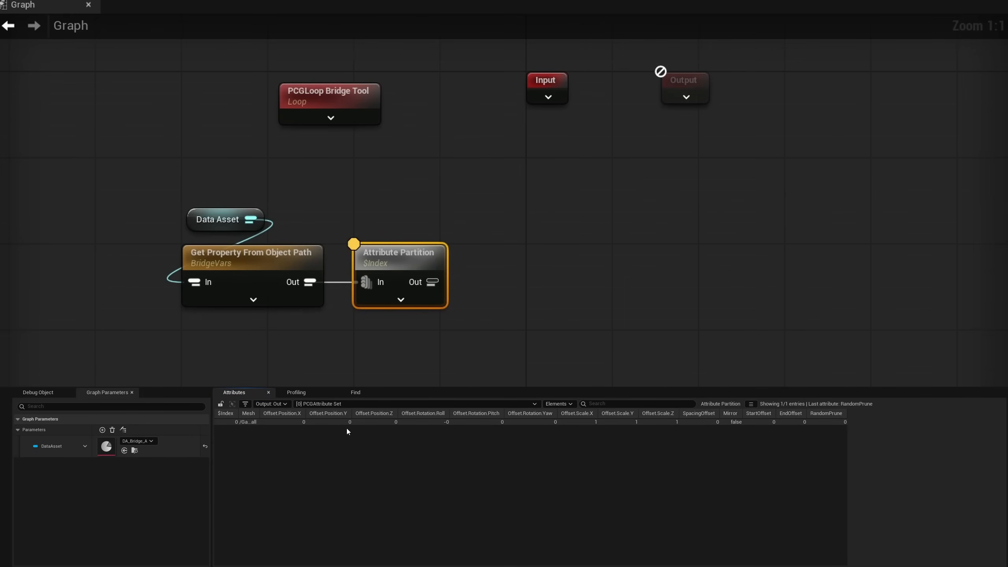
click(321, 404)
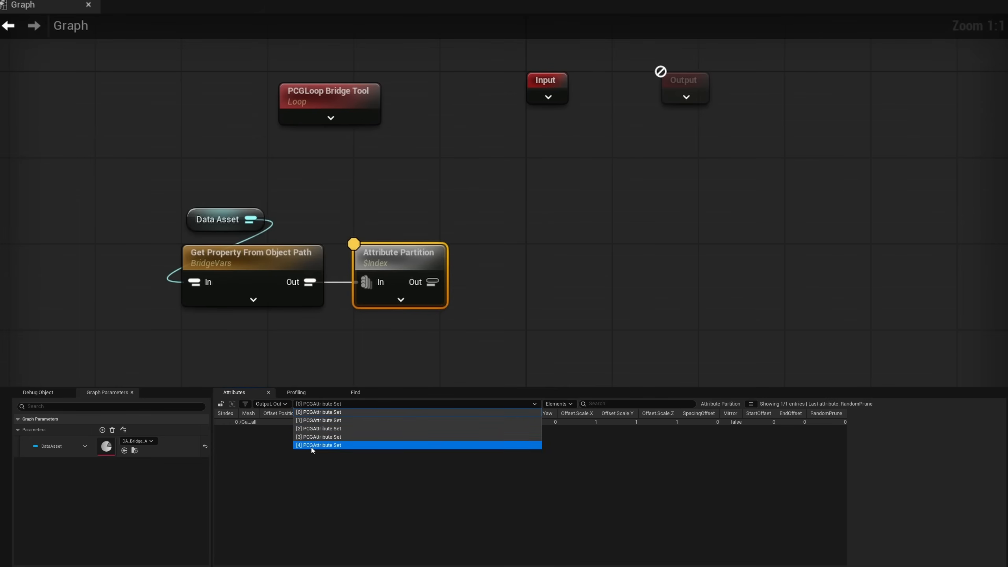
click(306, 429)
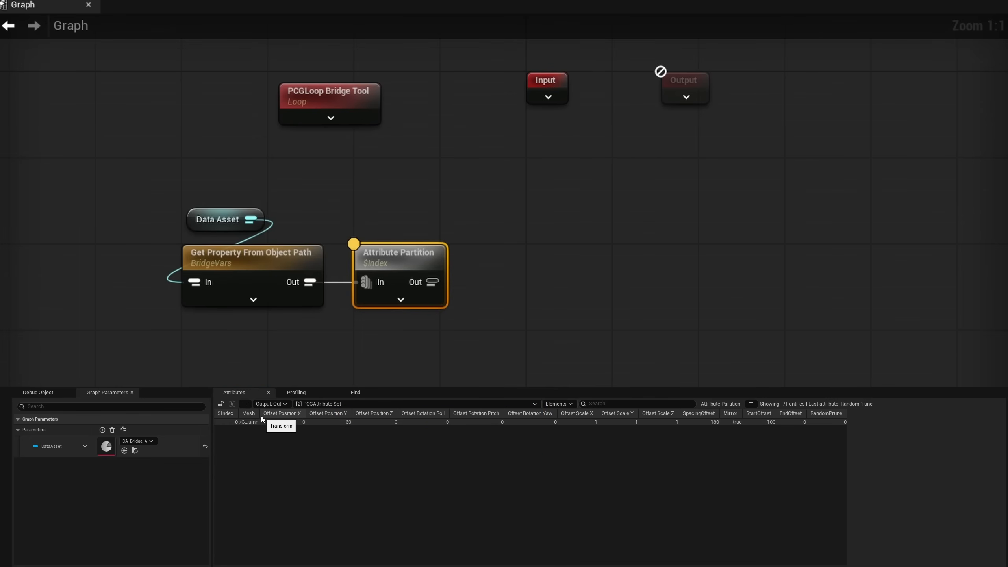
drag(261, 418, 350, 425)
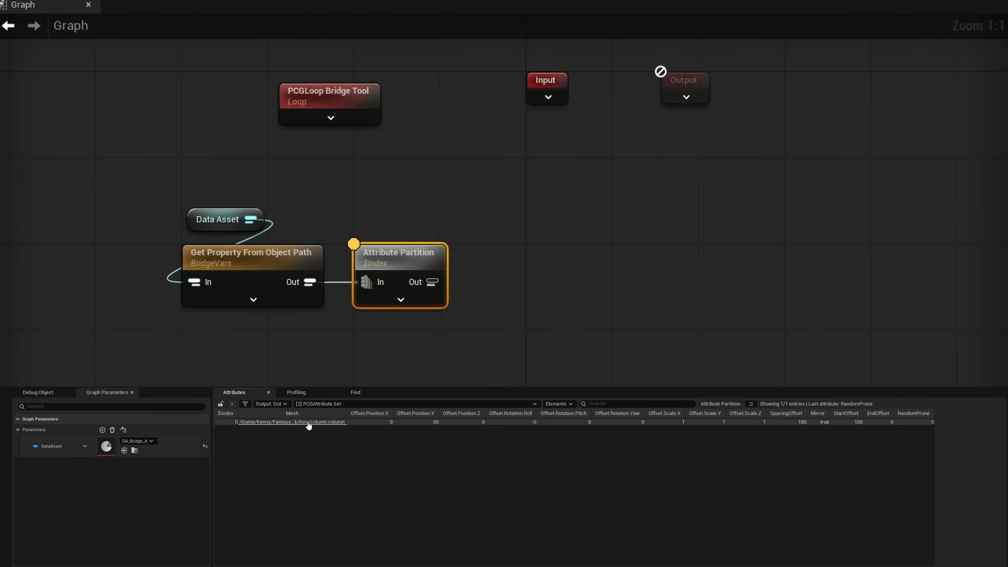
click(355, 405)
click(345, 420)
click(348, 404)
click(343, 437)
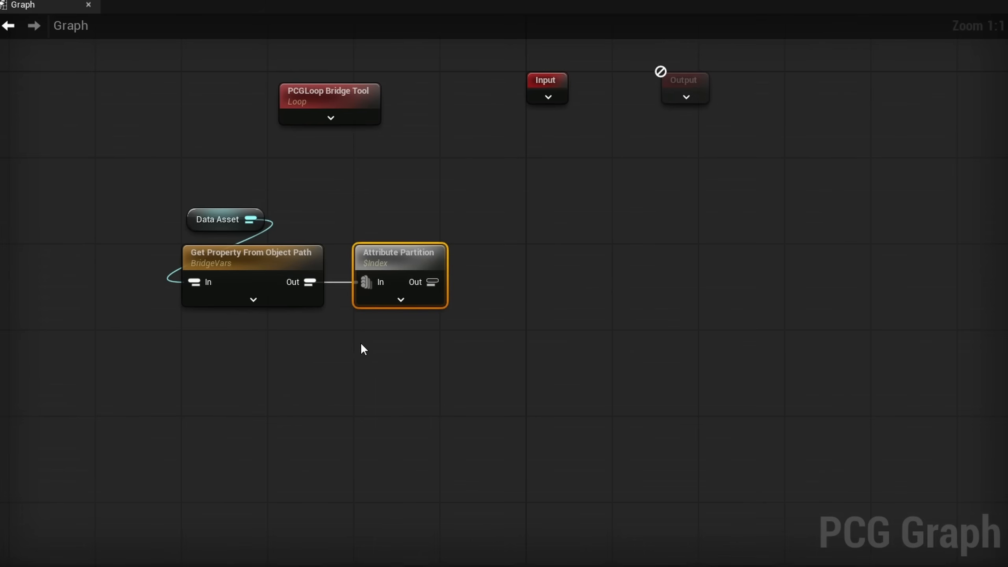
click(545, 348)
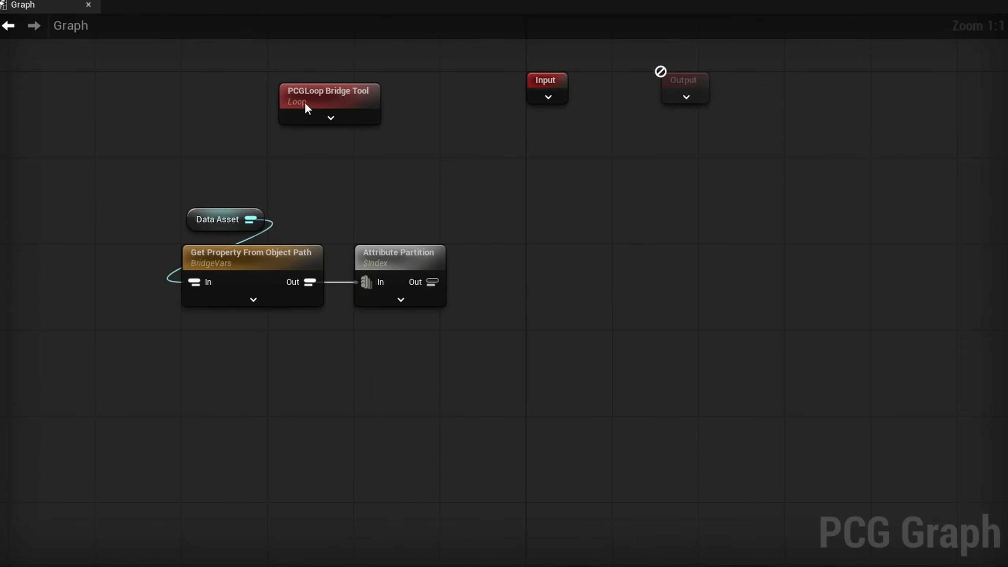
- Move the PCGLoop Bridge Tool node to the end of the chain, beside Attribute Partition, and line up the nodes
drag(304, 103, 514, 276)
drag(514, 275, 519, 274)
drag(351, 199, 79, 374)
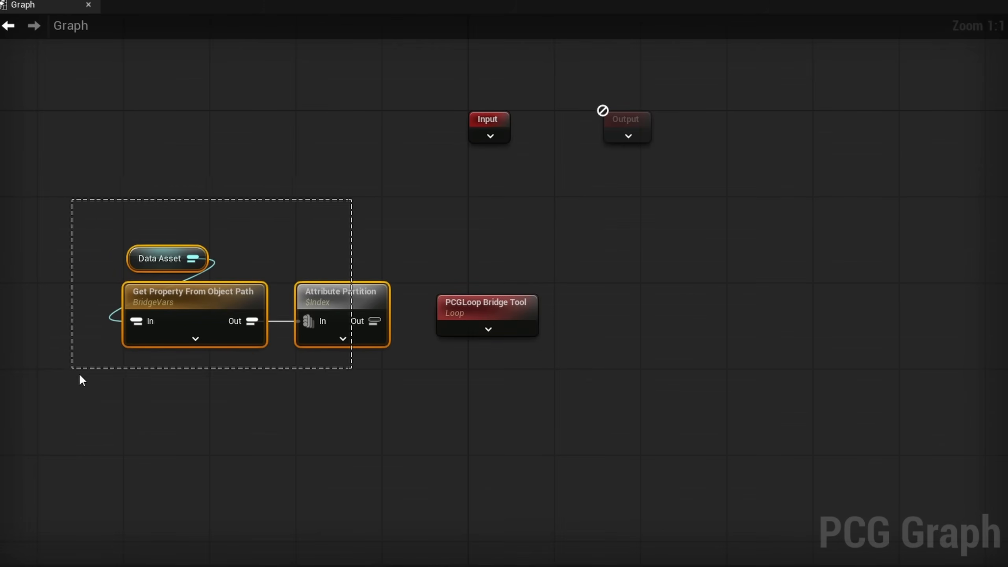
mouse_move(336, 303)
mouse_down()
mouse_move(311, 279)
mouse_move(338, 292)
mouse_up()
mouse_move(483, 312)
mouse_down()
mouse_move(491, 300)
mouse_move(472, 318)
mouse_move(506, 294)
mouse_move(496, 304)
mouse_up()
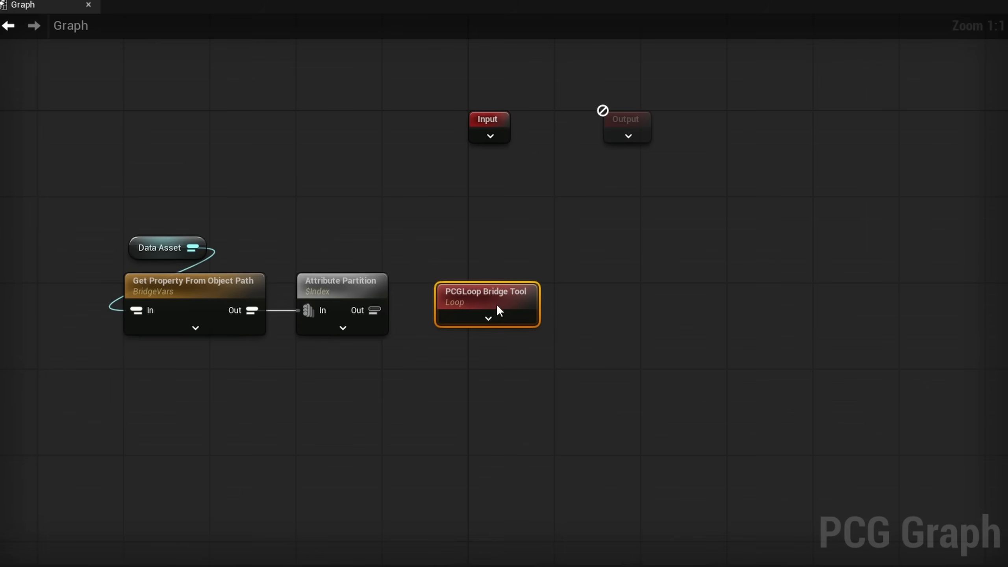
- Open the PCGLoop Bridge Tool subgraph and set the Usage of the Input node's In pin to Loop
double_click(475, 289)
click(427, 282)
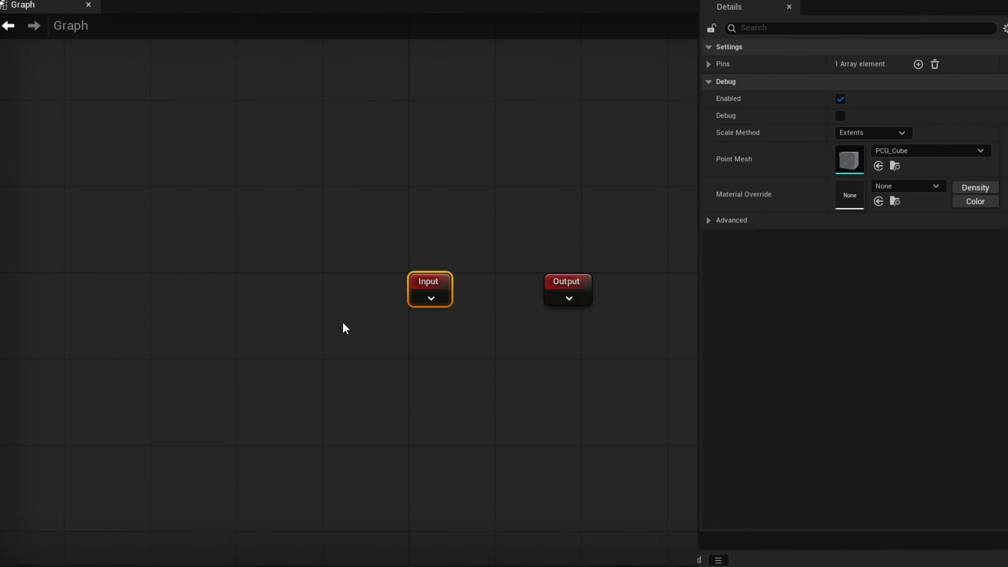
click(699, 64)
click(710, 82)
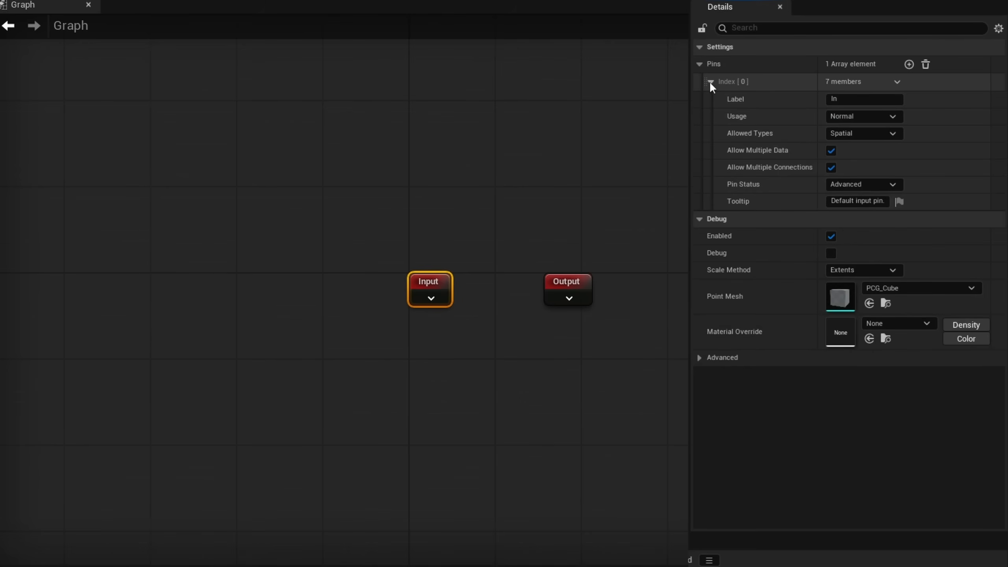
click(868, 116)
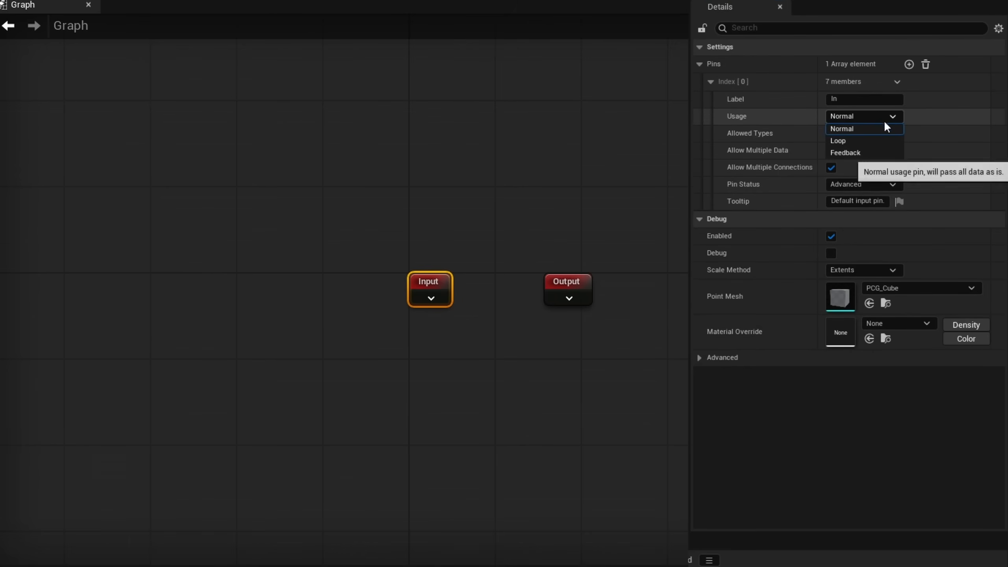
click(875, 140)
- Restrict the In pin's Allowed Types to Attribute Set and set its Pin Status to Required
click(853, 133)
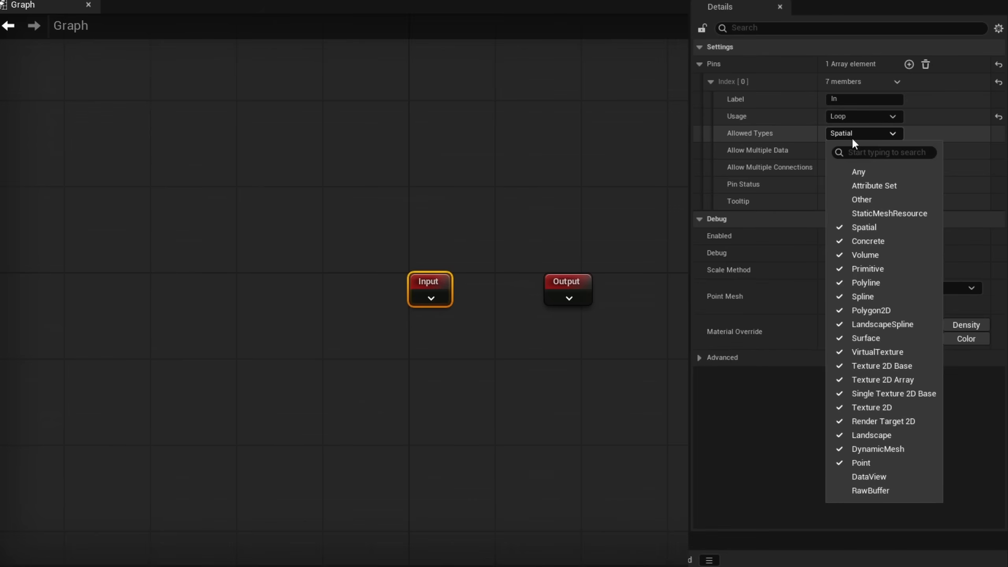
click(875, 185)
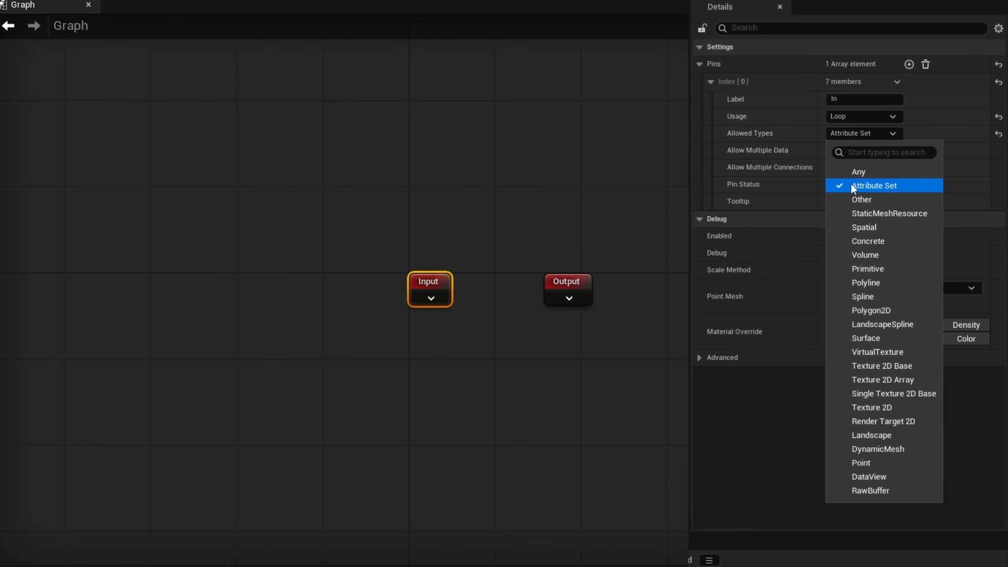
click(795, 140)
click(837, 185)
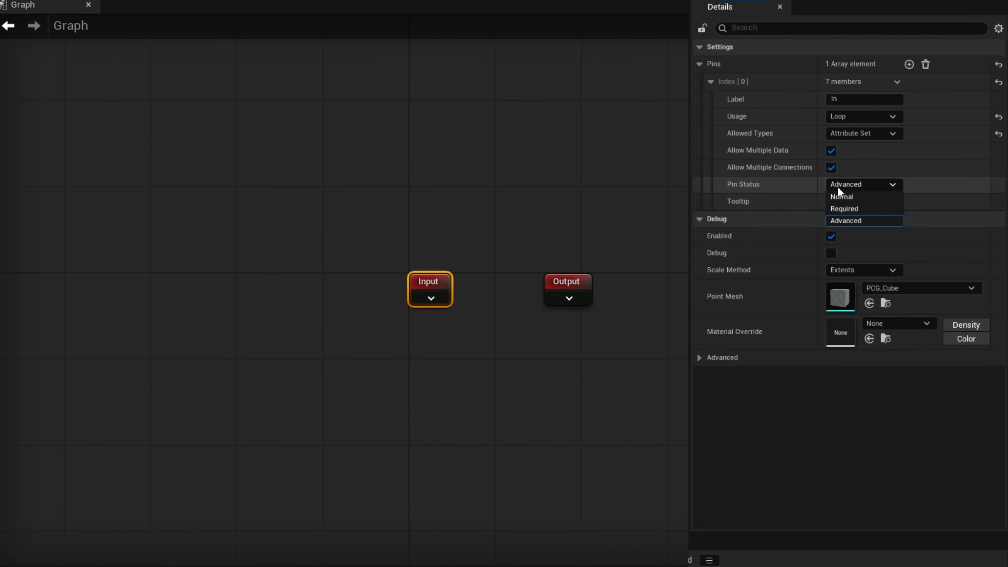
click(847, 208)
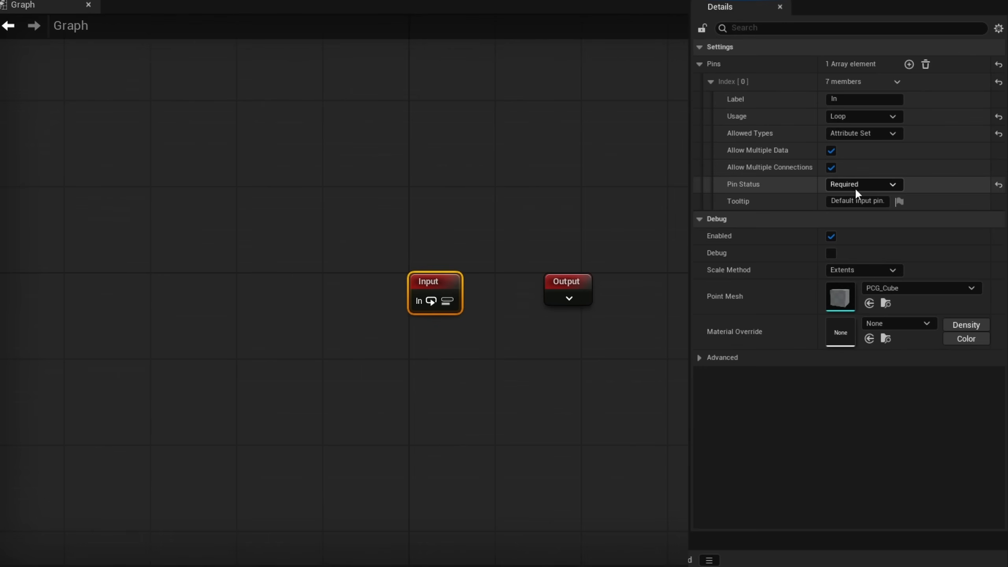
- Move the Output node out of the way, above the Input node in the loop subgraph
drag(567, 286, 431, 204)
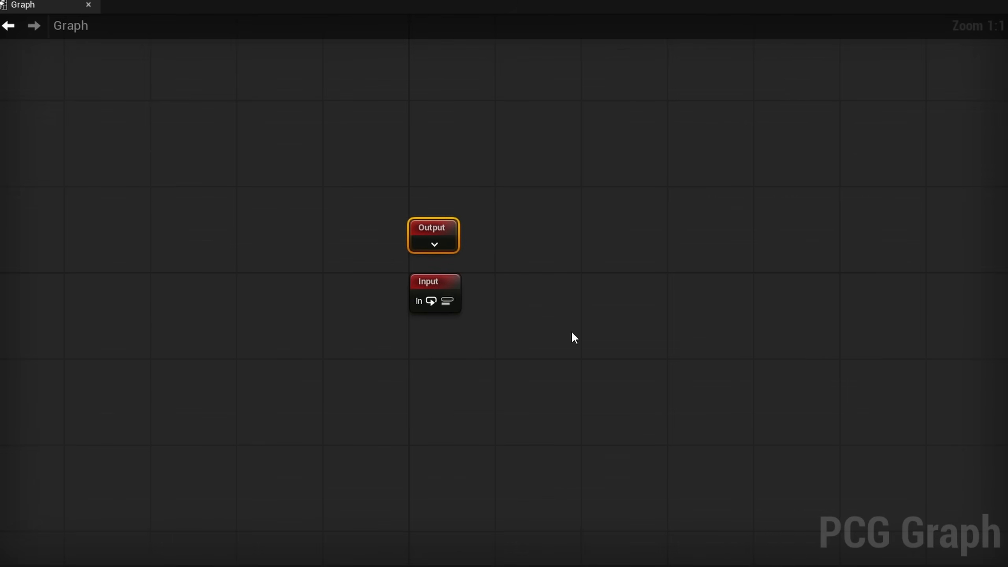
right_drag(575, 338, 394, 293)
drag(311, 204, 311, 181)
drag(207, 328, 333, 234)
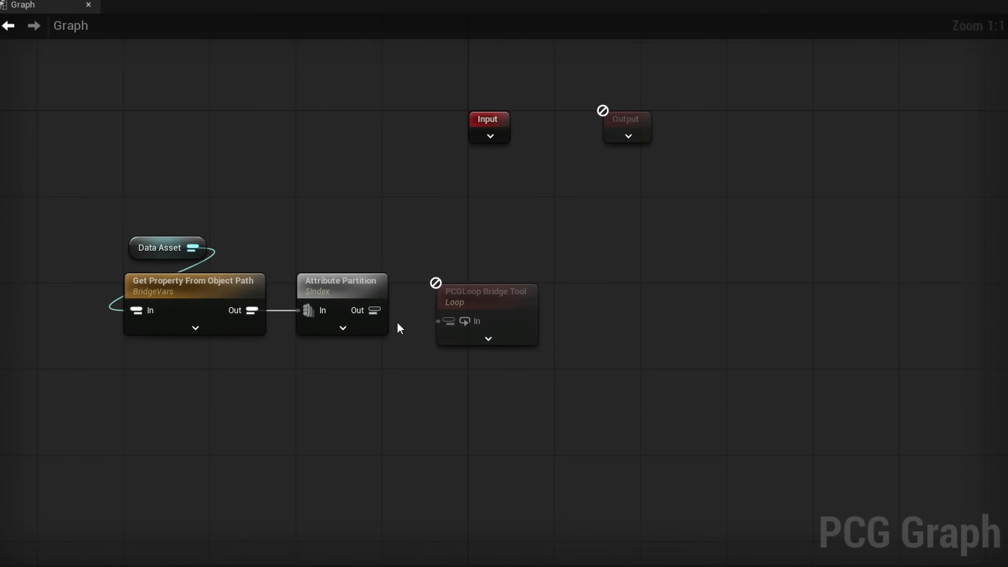
- Connect the Attribute Partition output to the loop node's In pin in the main graph and reposition the connected nodes
drag(374, 310, 470, 318)
drag(560, 371, 88, 215)
drag(199, 273, 348, 284)
drag(623, 413, 567, 185)
right_drag(567, 397, 520, 389)
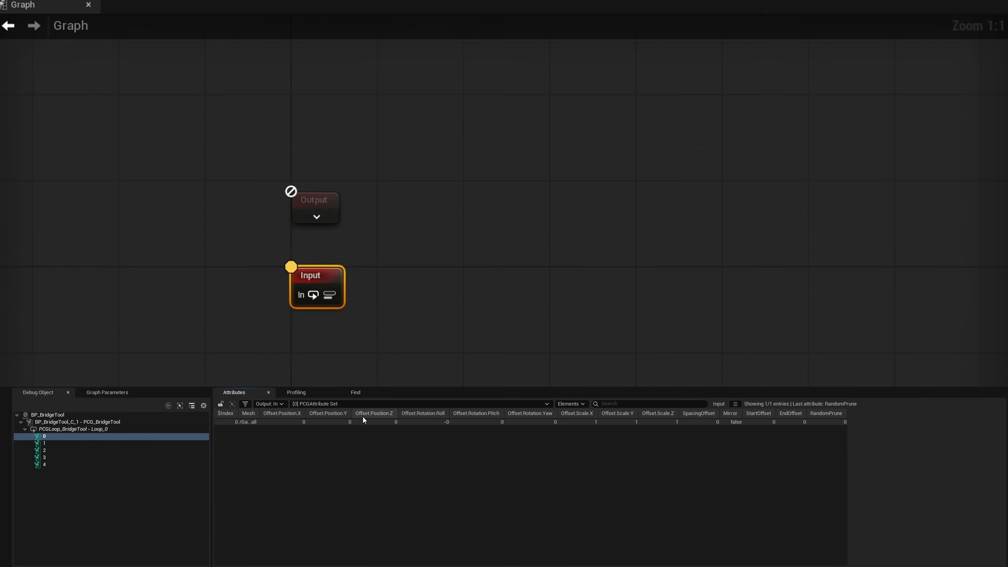
- Inspect the loop subgraph's Input data for the individual loop iterations 0 to 4 of BP_BridgeTool
click(333, 404)
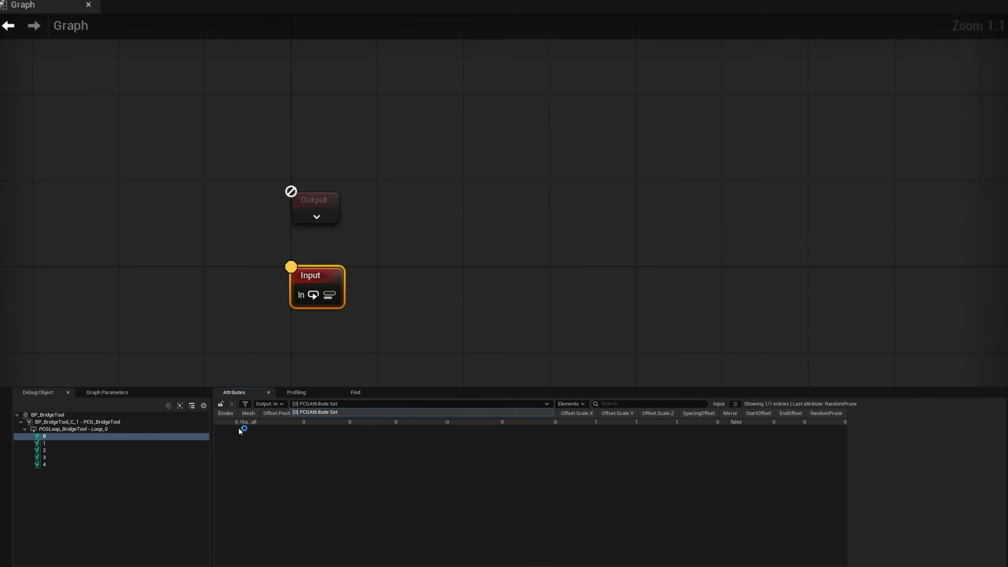
click(319, 444)
click(52, 451)
click(52, 458)
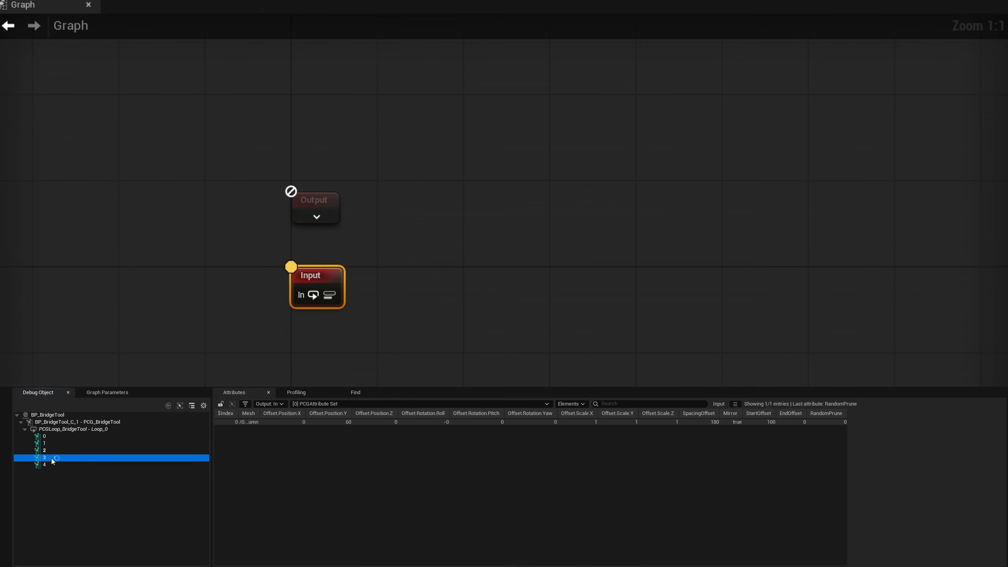
click(52, 465)
click(53, 451)
click(52, 457)
click(51, 451)
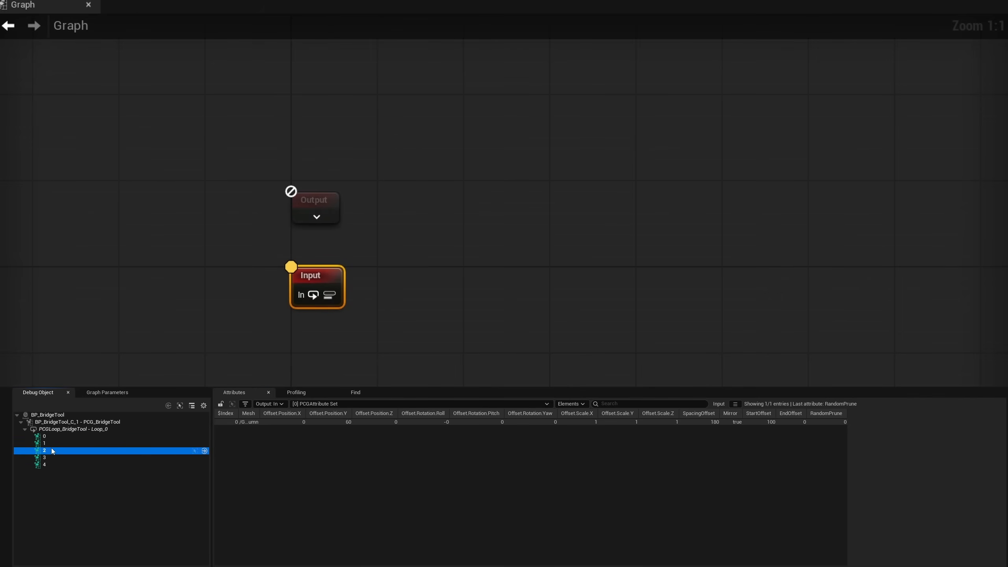
click(51, 443)
click(51, 436)
click(51, 458)
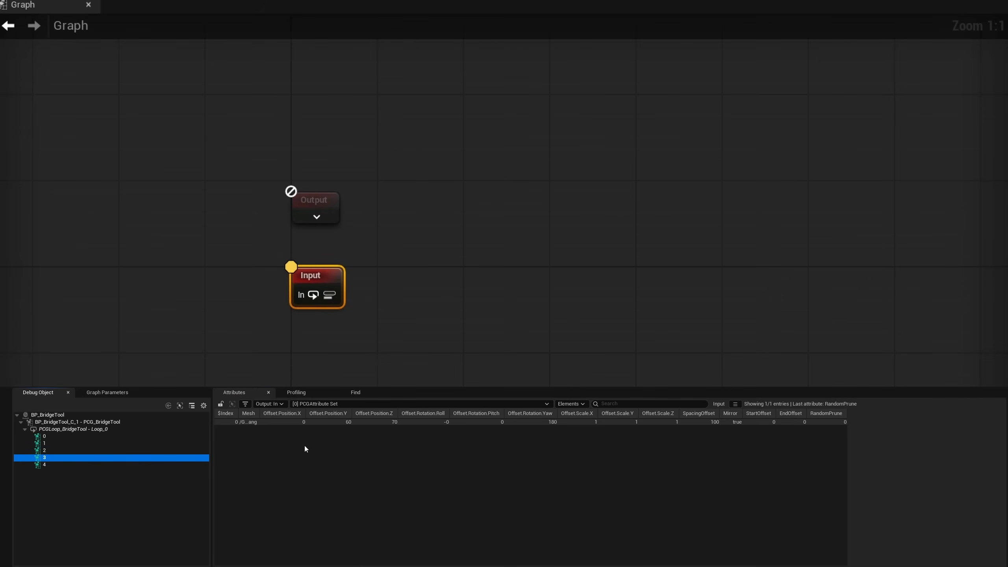
- Add a named reroute declaration node from the Input node's In pin and place it close beside the Input node
drag(412, 351, 268, 251)
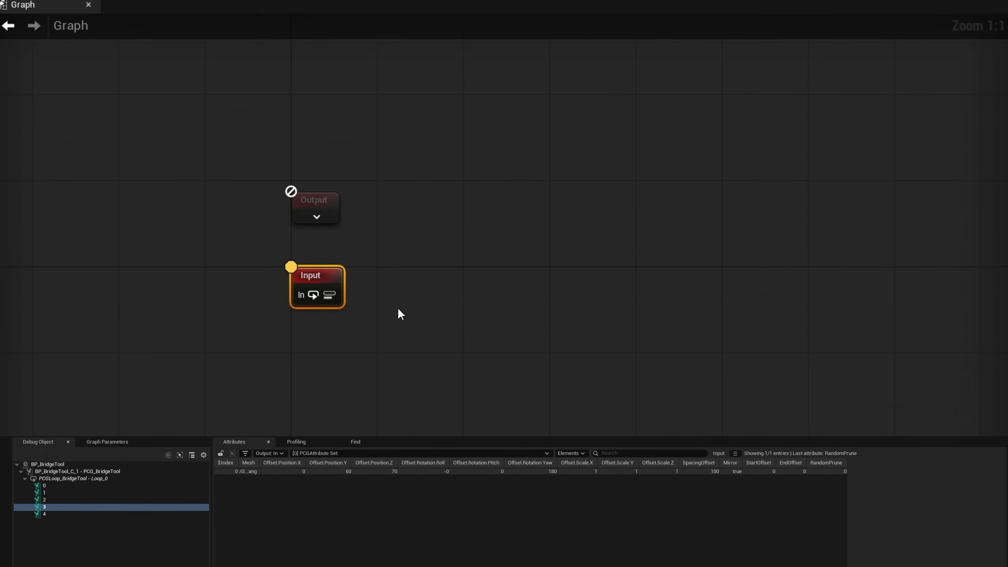
right_drag(395, 309, 320, 288)
drag(260, 269, 342, 273)
text(named)
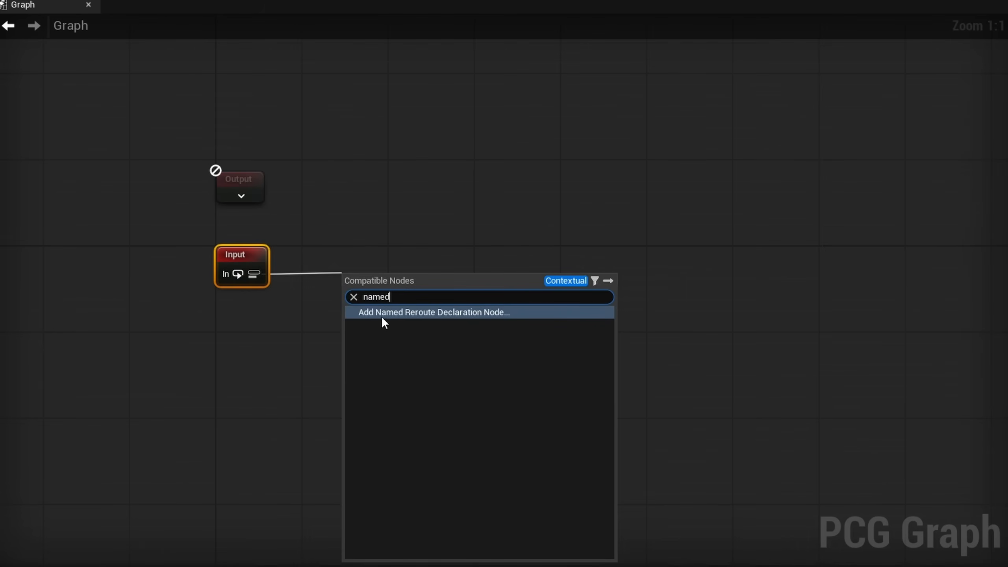
key(Return)
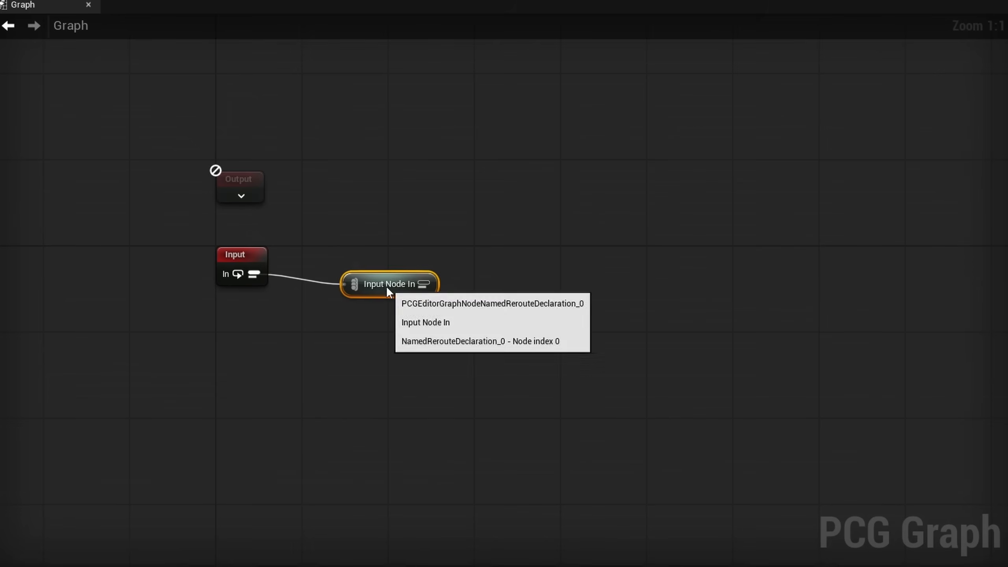
drag(386, 285, 342, 285)
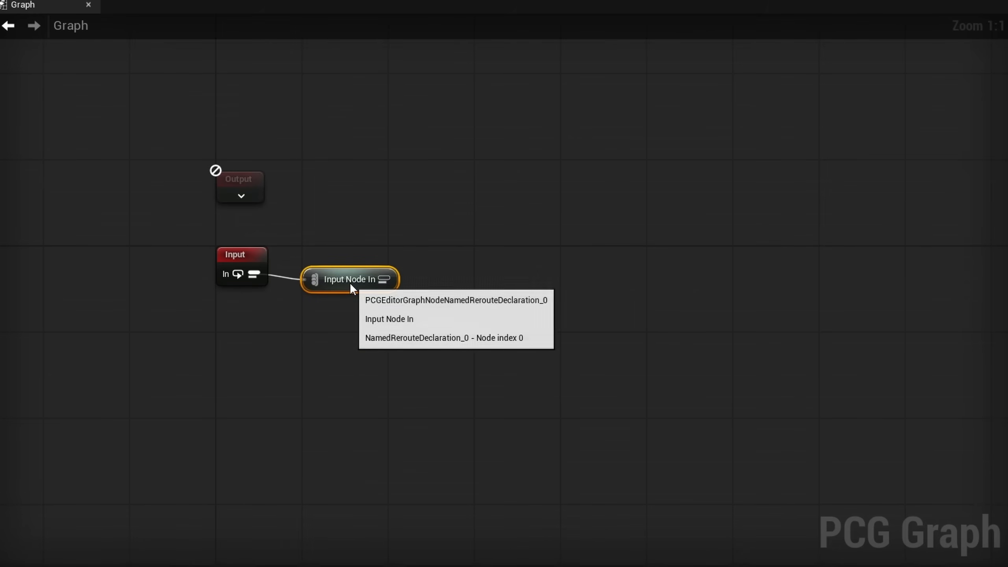
- Rename the named reroute node to DataAsset and straighten its connection to the Input node
double_click(350, 281)
text(DataAsset)
key(Return)
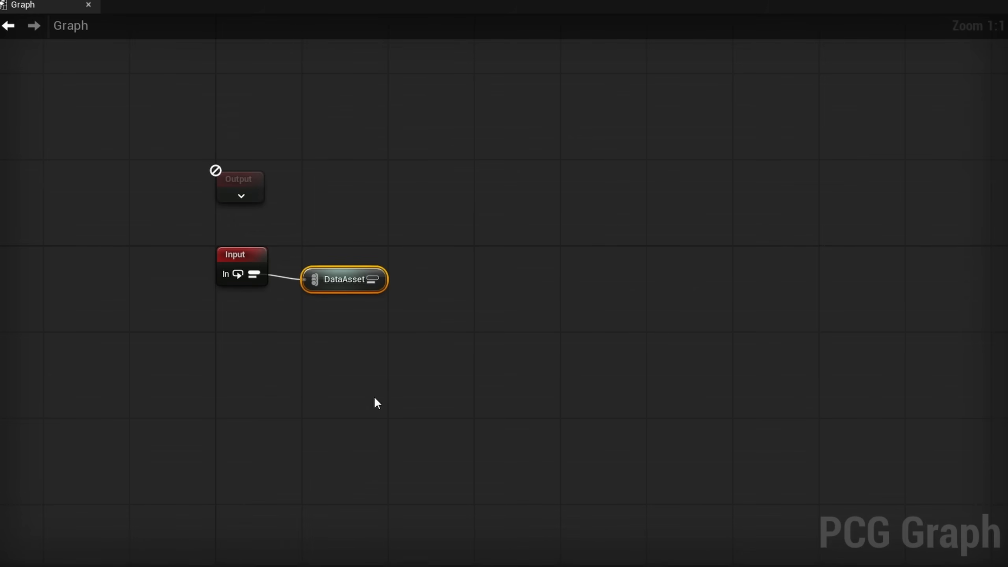
key(q)
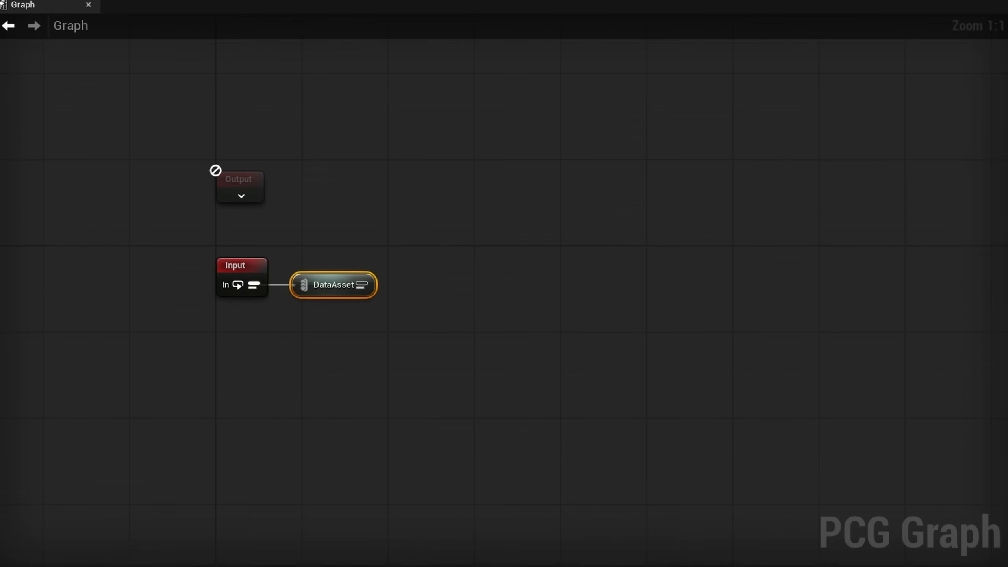
right_drag(339, 318, 237, 356)
right_drag(388, 293, 309, 377)
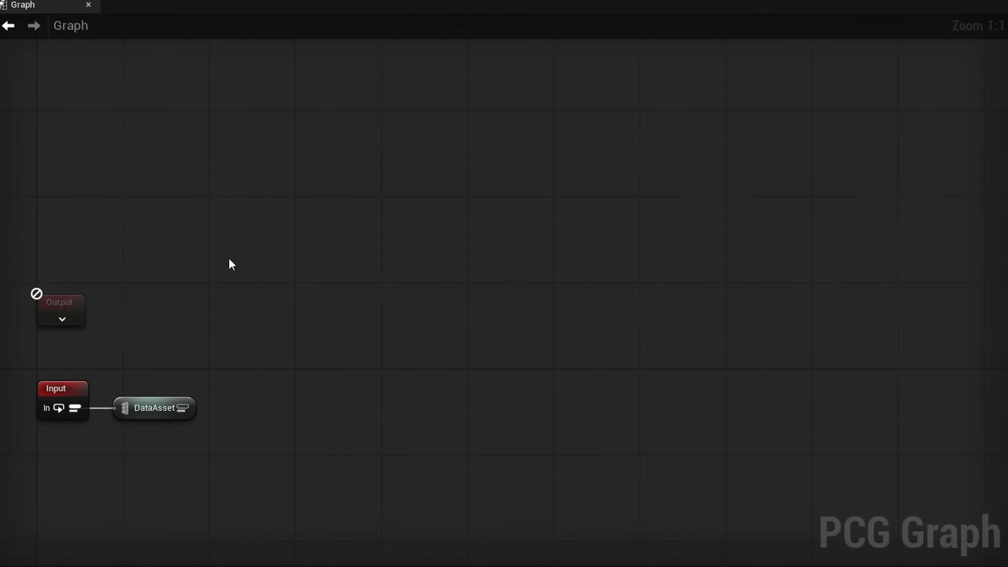
- Add a Get Spline Data node to the subgraph above the DataAsset reroute node
right_drag(279, 299, 305, 283)
right_click(214, 238)
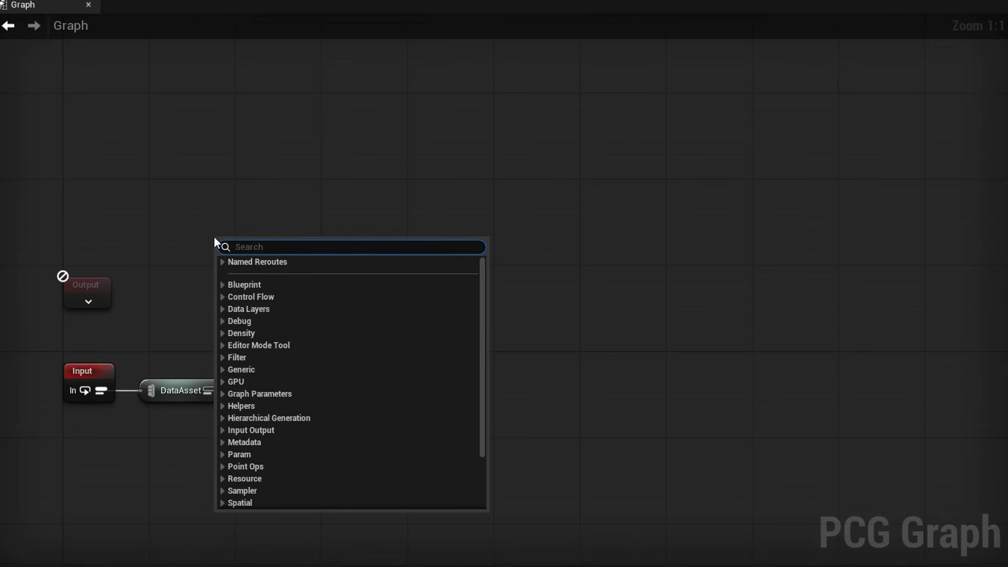
text(get splnie)
key(BackSpace)
key(BackSpace)
key(BackSpace)
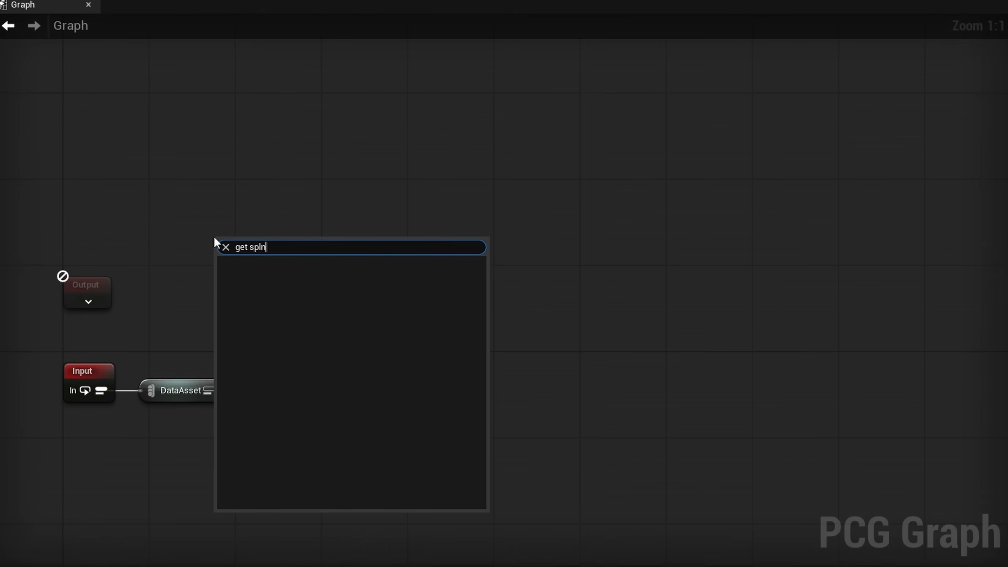
text(ine)
key(Return)
- Add a Spline Sampler node from Get Spline Data's Out pin and line it up beside that node
drag(244, 243, 413, 252)
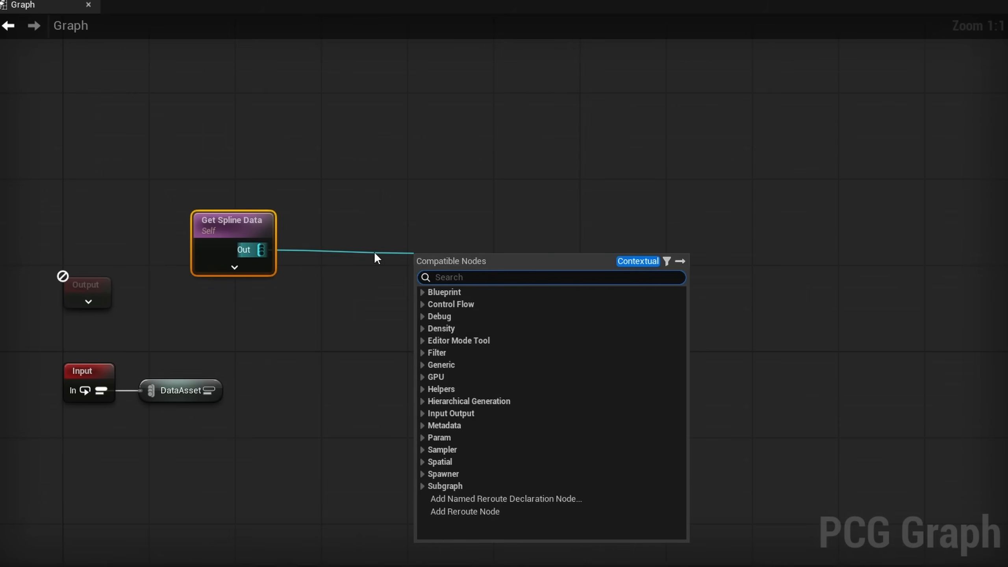
text(spline sa)
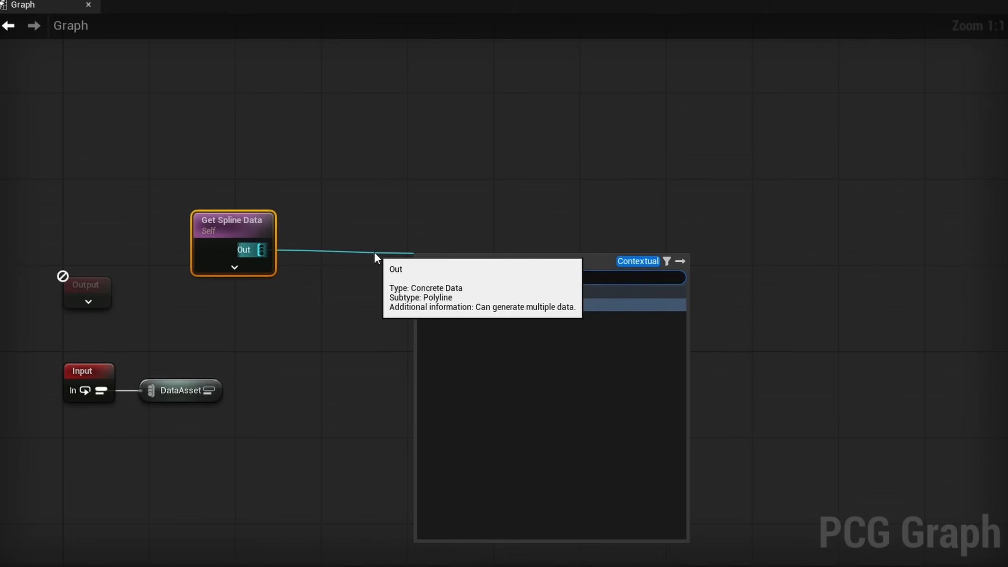
click(490, 306)
drag(478, 266, 410, 239)
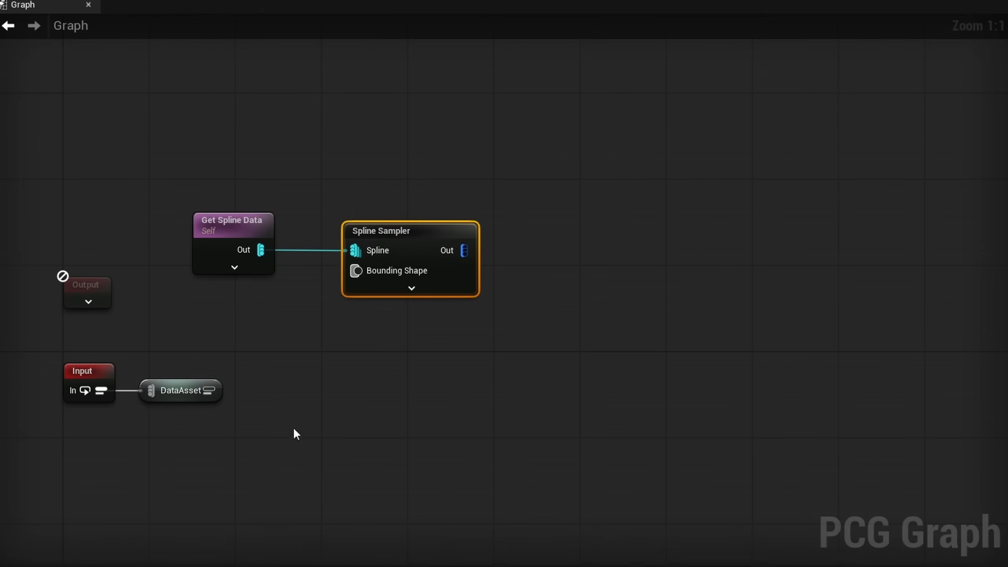
- Examine the Spline Sampler's advanced input pins, especially Distance Increment, and collapse the node again
drag(293, 427, 31, 356)
right_drag(323, 399, 344, 349)
drag(421, 324, 434, 239)
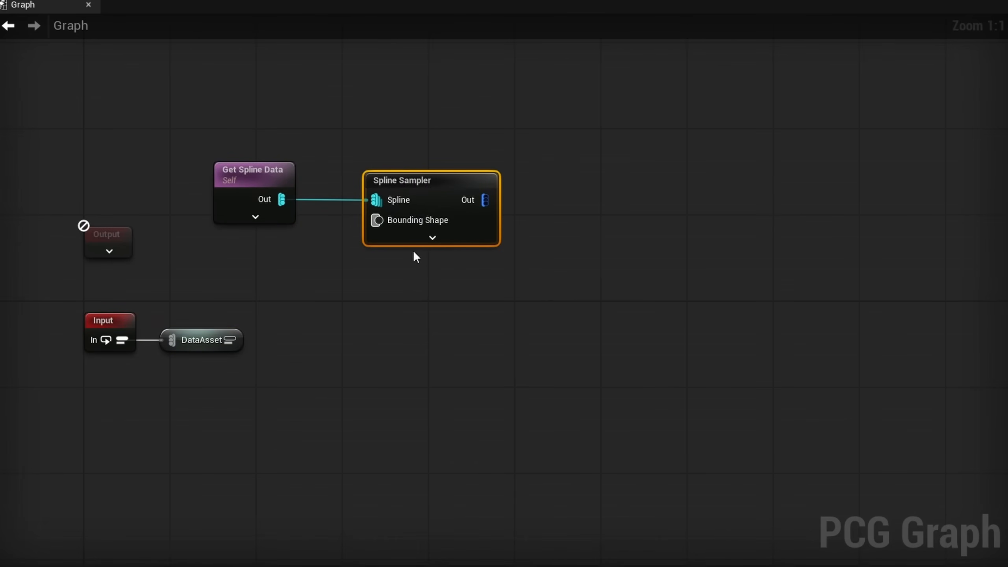
click(417, 239)
right_drag(369, 396, 398, 269)
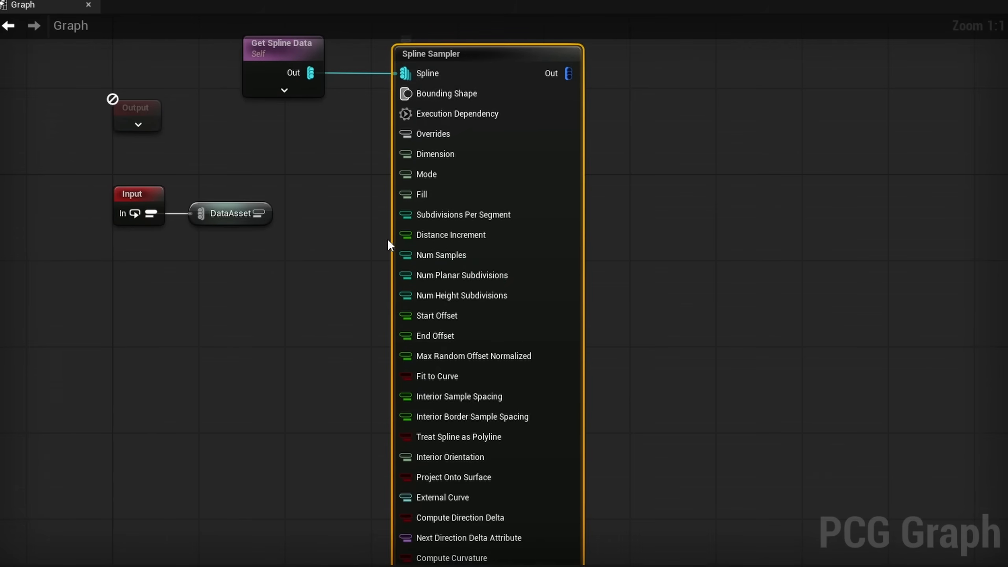
mouse_move(415, 237)
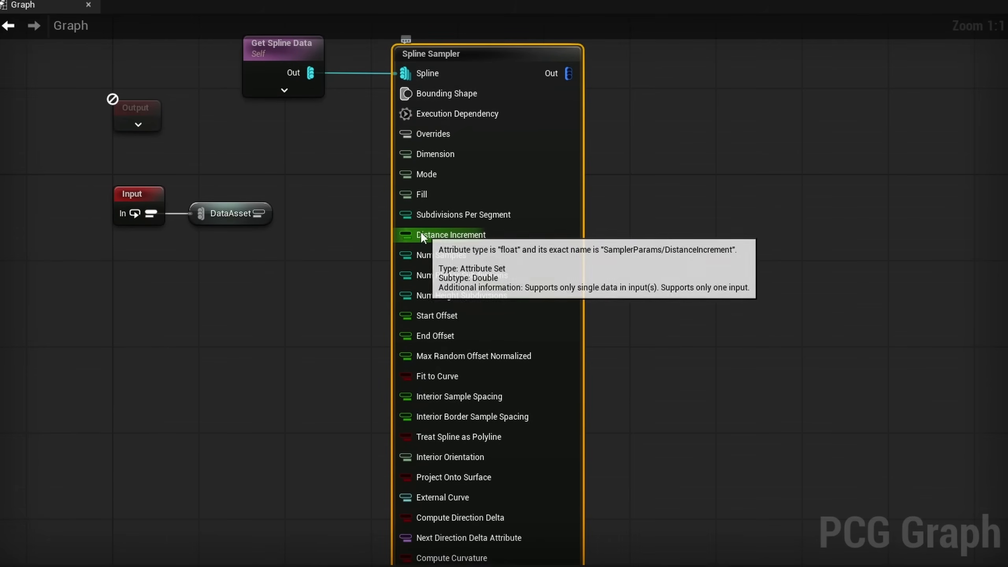
right_drag(351, 63, 373, 210)
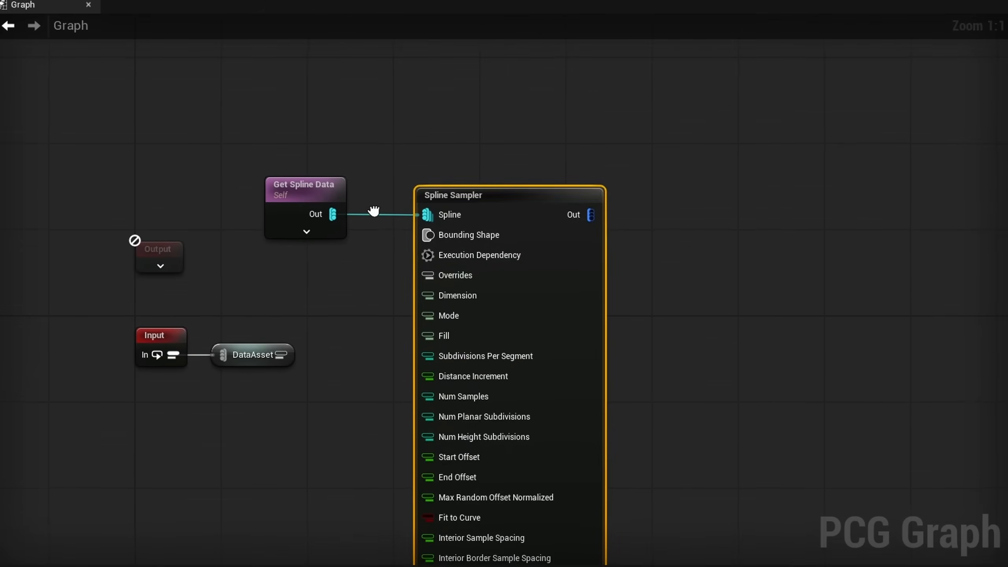
scroll(374, 223, down, 2)
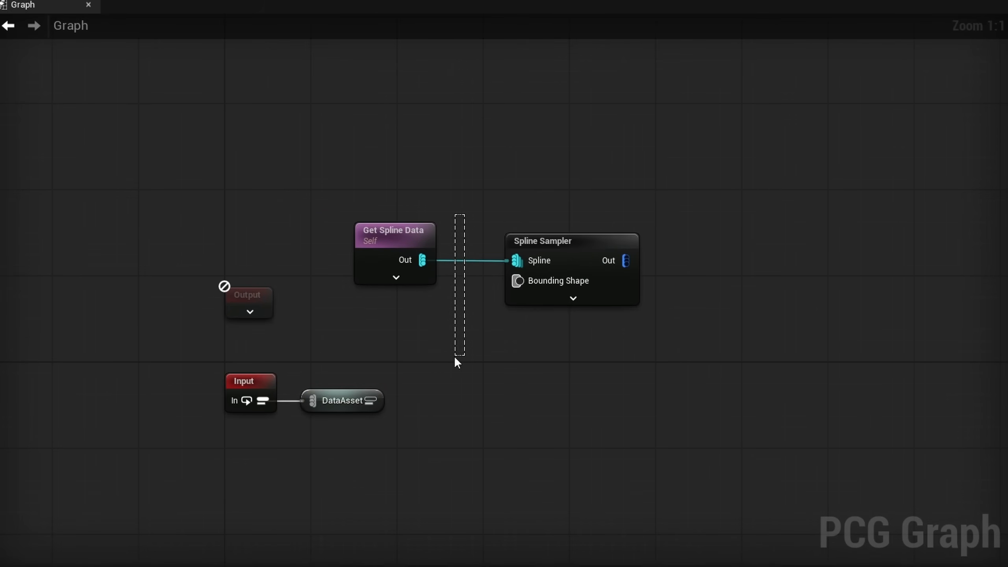
- Move the Get Spline Data and Spline Sampler nodes higher in the graph, and lower the Input and DataAsset nodes to make room
drag(455, 357, 455, 357)
drag(650, 179, 380, 297)
right_drag(517, 419, 489, 413)
drag(548, 237, 624, 122)
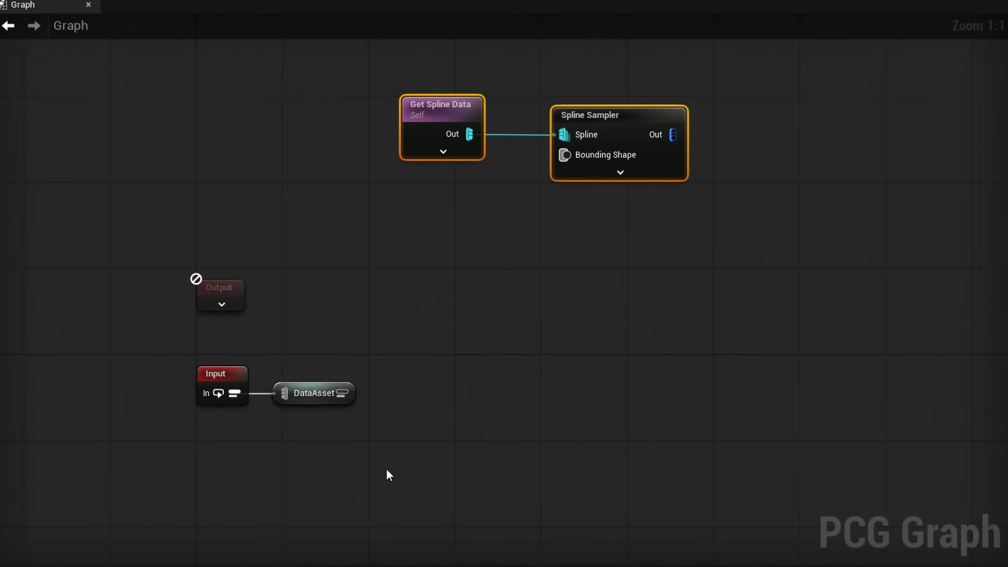
drag(387, 470, 212, 501)
click(280, 455)
- Add a Create Points node between the Output and Input nodes, aligned with their left edges
right_drag(220, 386, 248, 287)
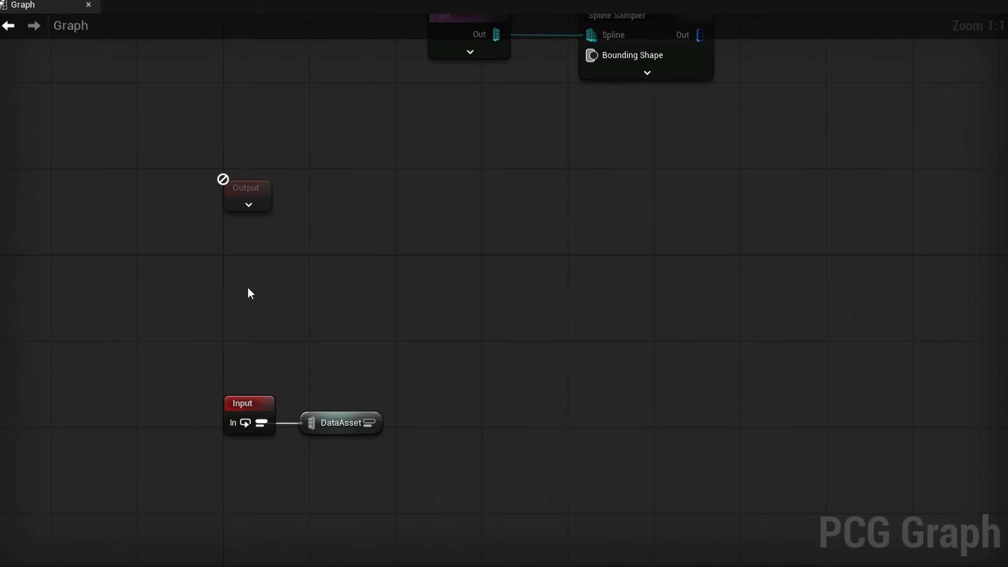
right_click(239, 268)
text(create point)
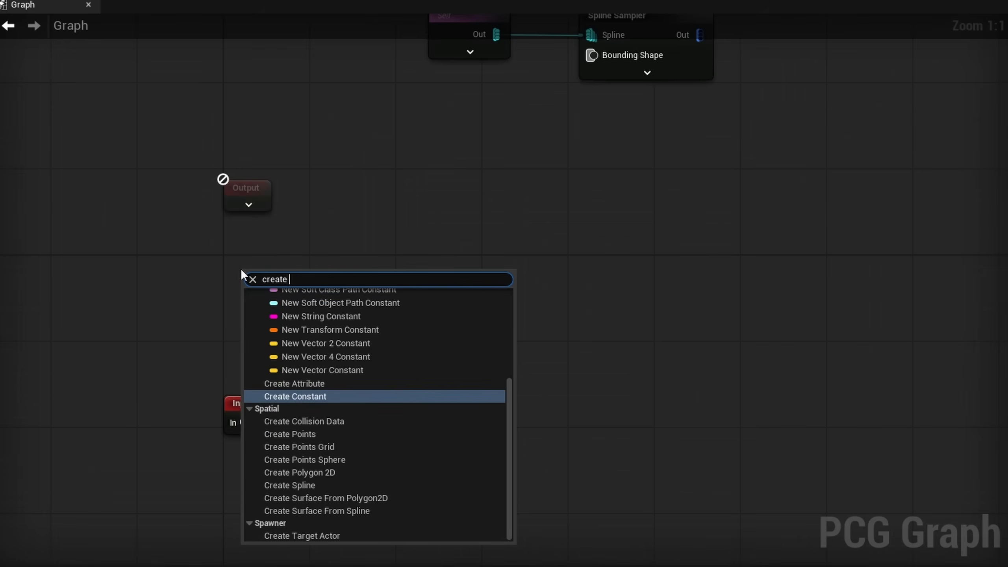
key(Return)
drag(265, 285, 248, 263)
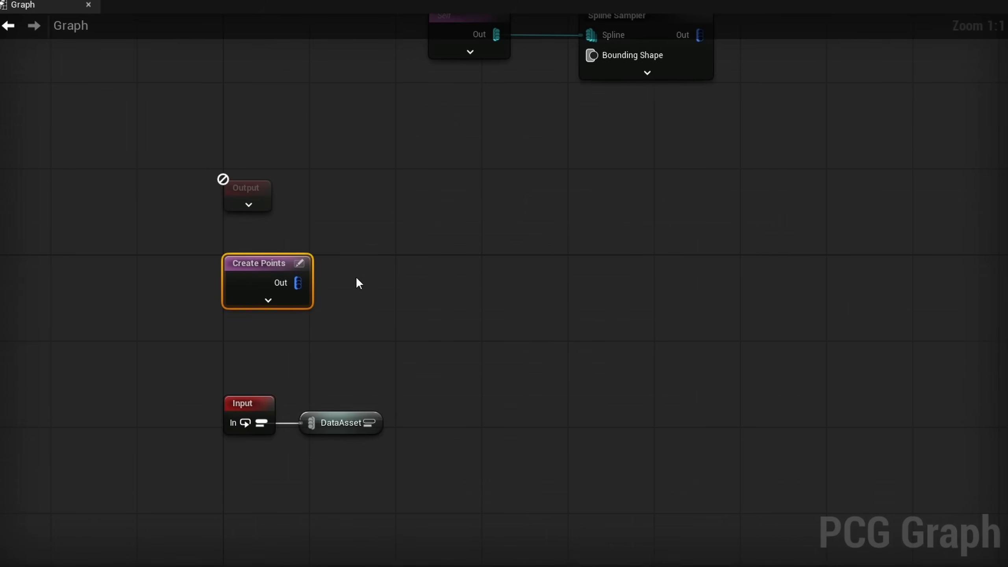
drag(411, 366, 217, 468)
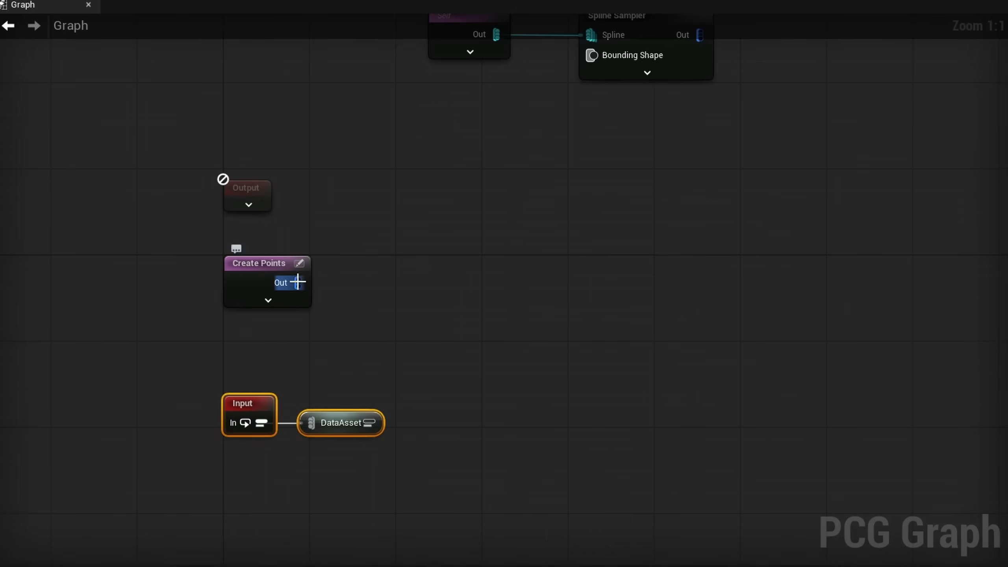
- Add a Match And Set Attributes node from Create Points' Out pin and connect DataAsset to its Match Data pin
drag(298, 282, 453, 280)
text(match and)
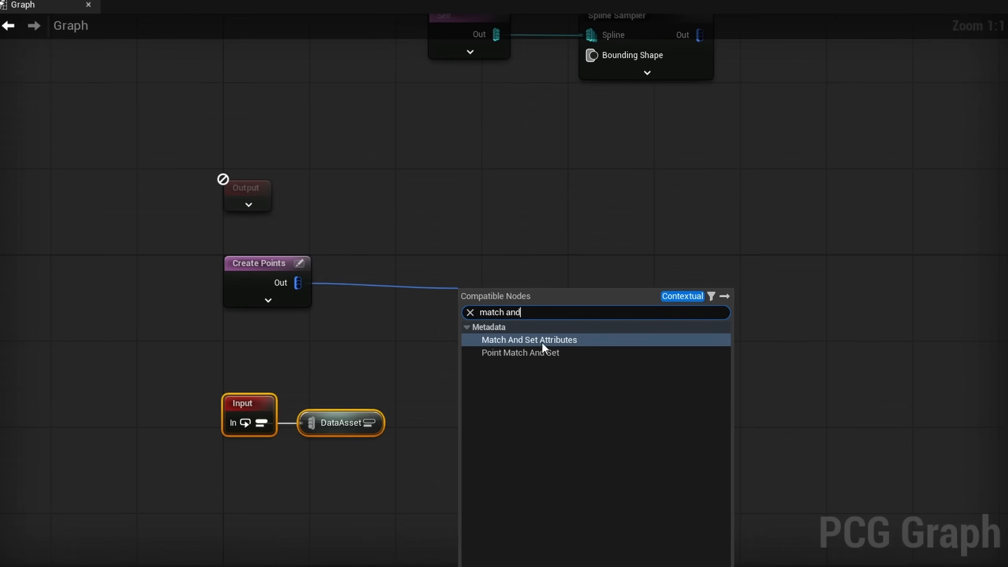
click(553, 339)
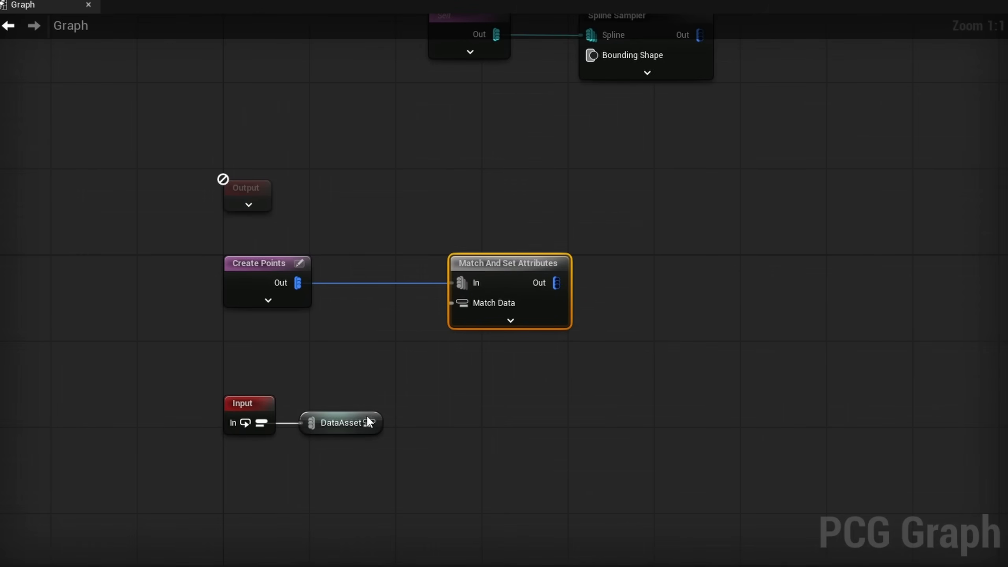
drag(412, 343, 453, 302)
right_drag(516, 364, 423, 344)
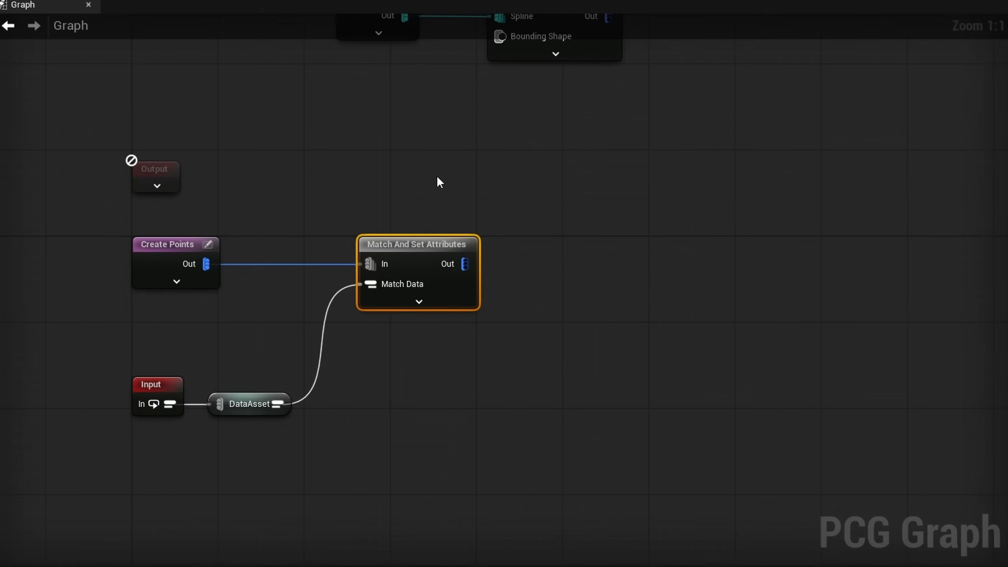
- Inspect the Match And Set Attributes node's output data across all attribute columns for loop iteration 3
right_drag(455, 380, 439, 326)
key(a)
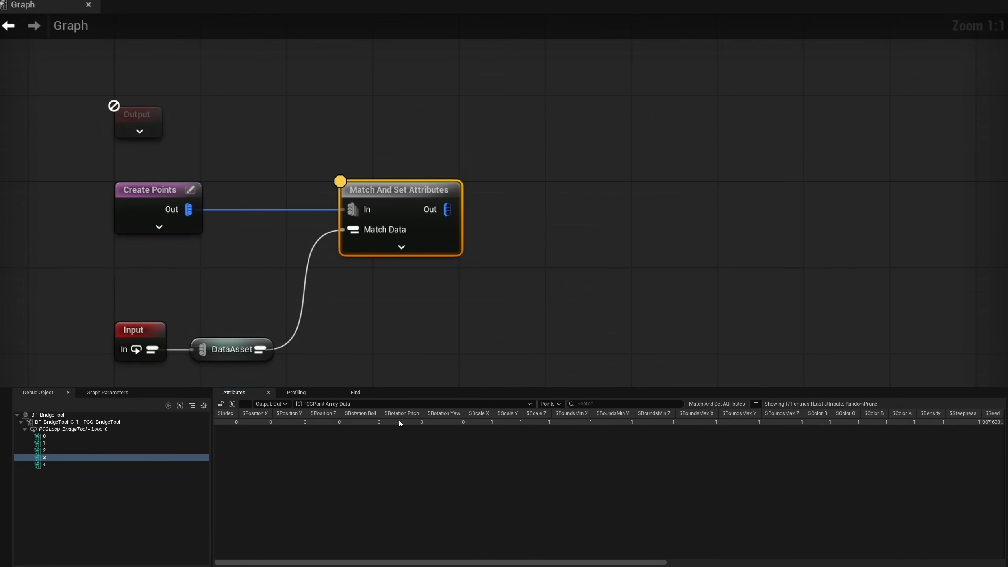
drag(490, 563, 828, 564)
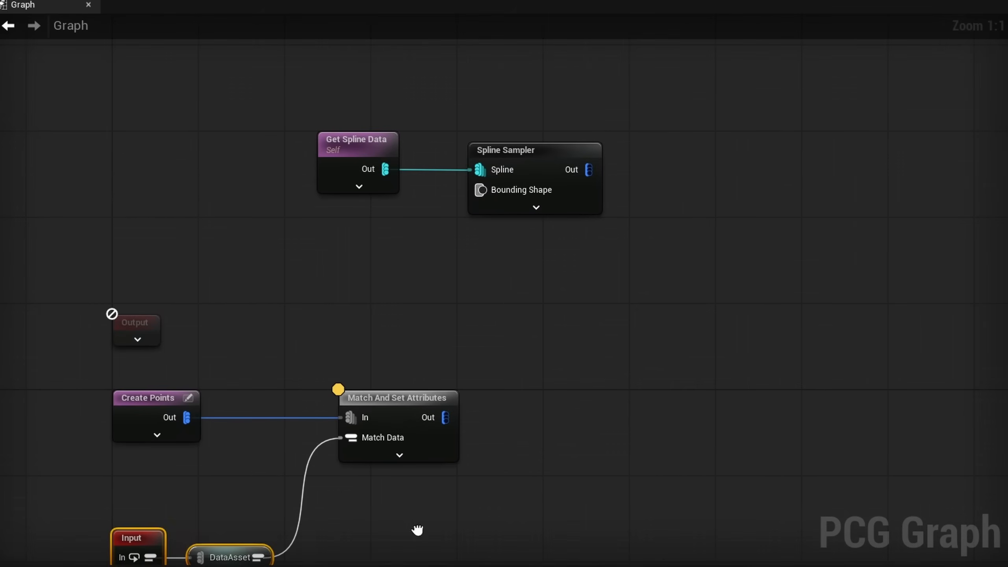
click(560, 138)
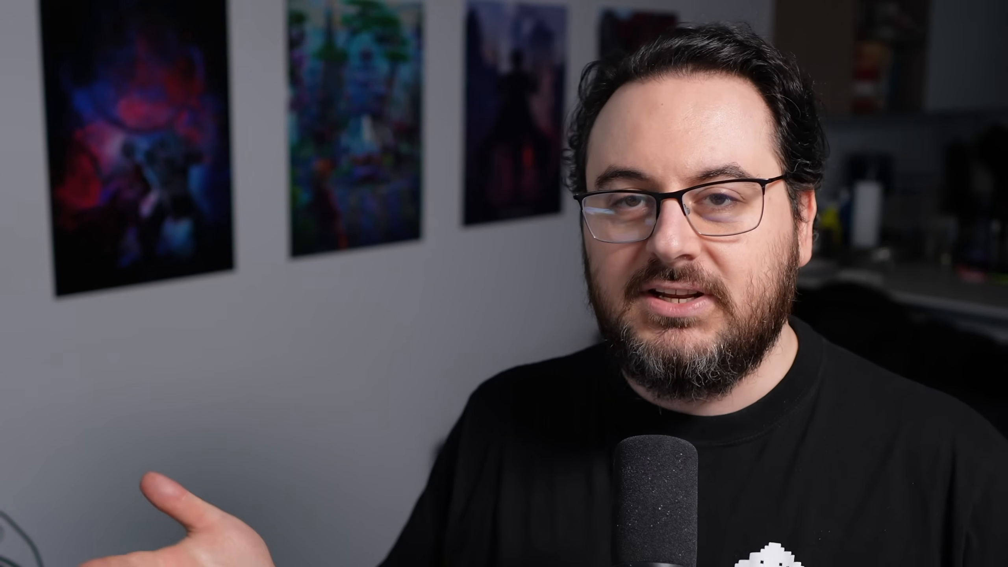
drag(483, 412, 389, 253)
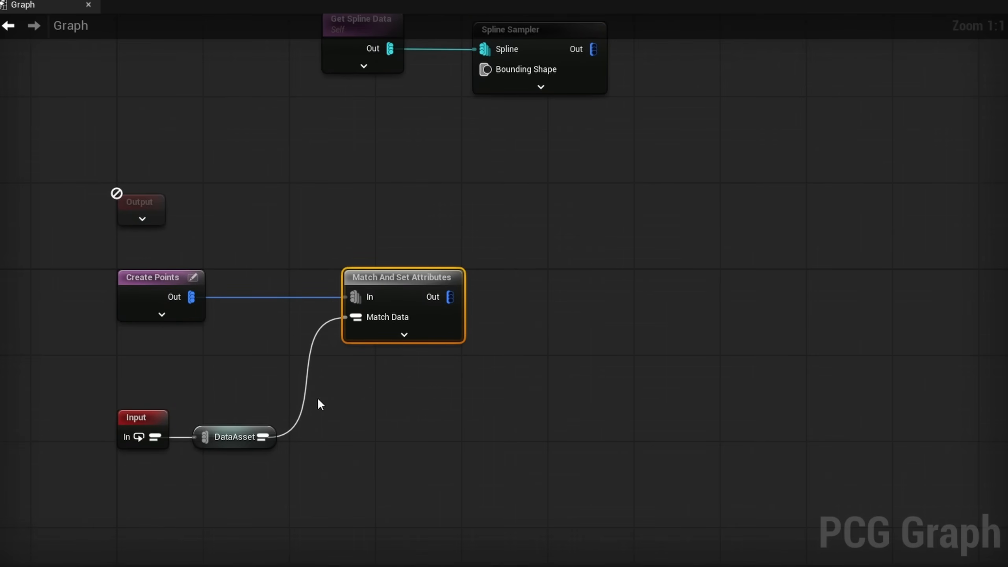
- Add a Bounds From Mesh node from the Out pin of Match And Set Attributes and align it beside that node
right_drag(319, 405, 252, 396)
drag(271, 291, 357, 289)
text(bounds from)
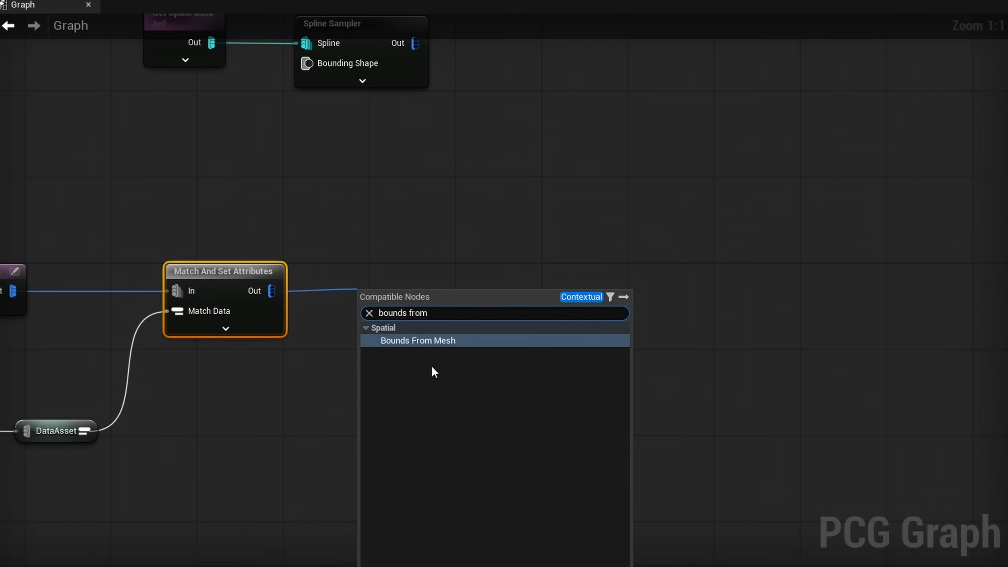
click(410, 340)
drag(423, 336, 404, 311)
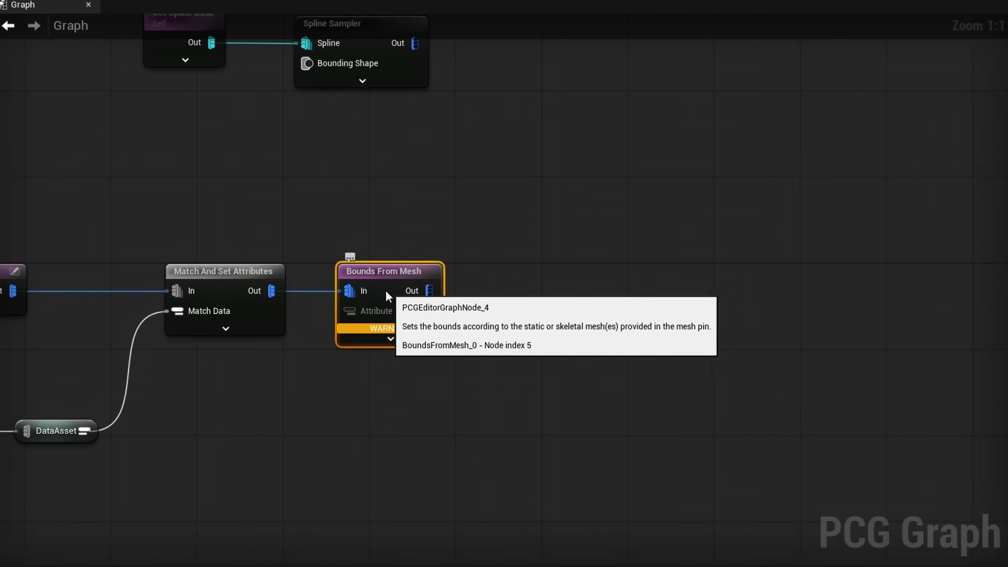
- Set the Mesh Attribute of Bounds From Mesh to Mesh and inspect the node's output attributes
click(362, 328)
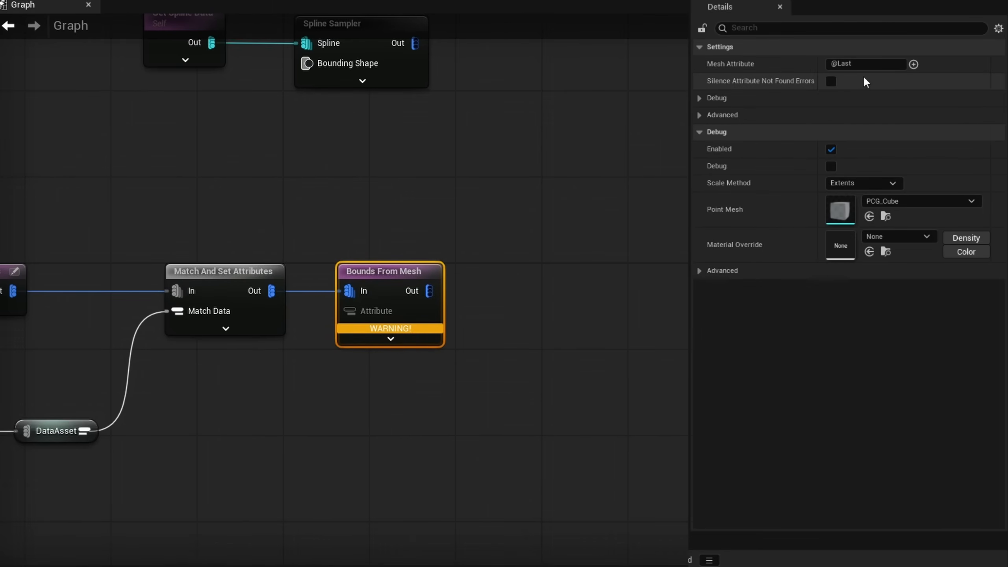
click(833, 64)
text(Mesh)
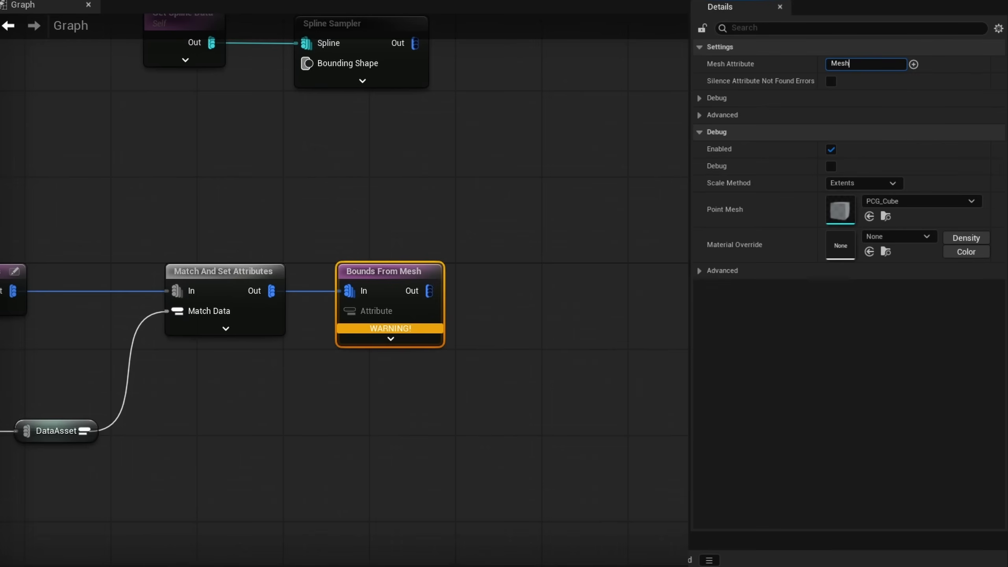
key(Return)
key(a)
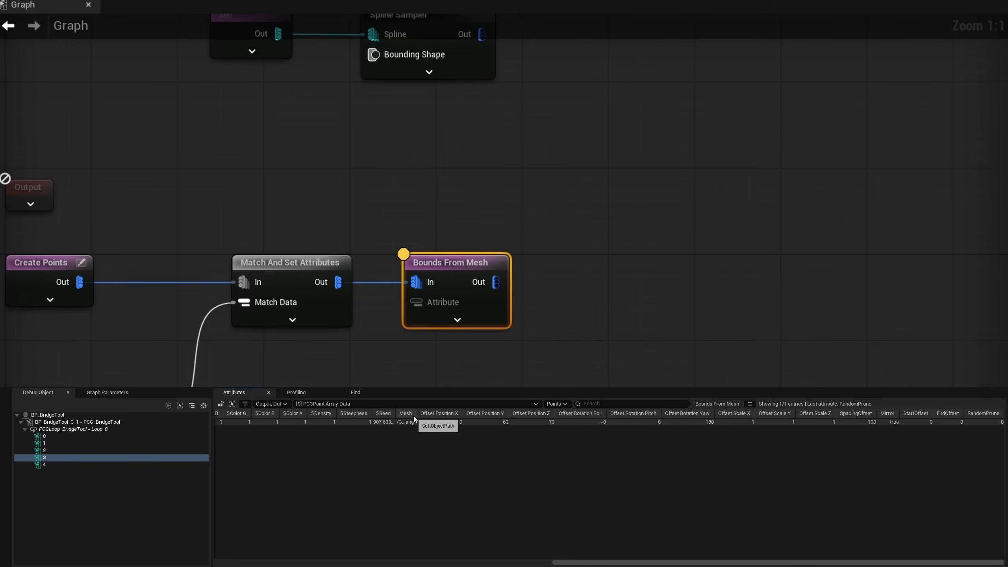
drag(415, 414, 514, 433)
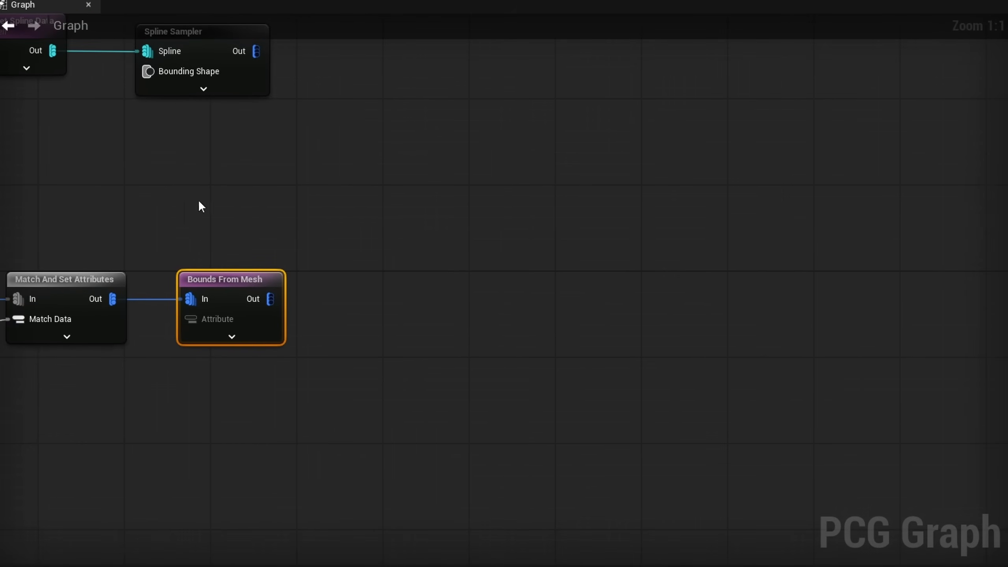
- Add a Copy Attributes node after Bounds From Mesh, connecting the Out pin to both Target and Source
right_drag(320, 333, 247, 300)
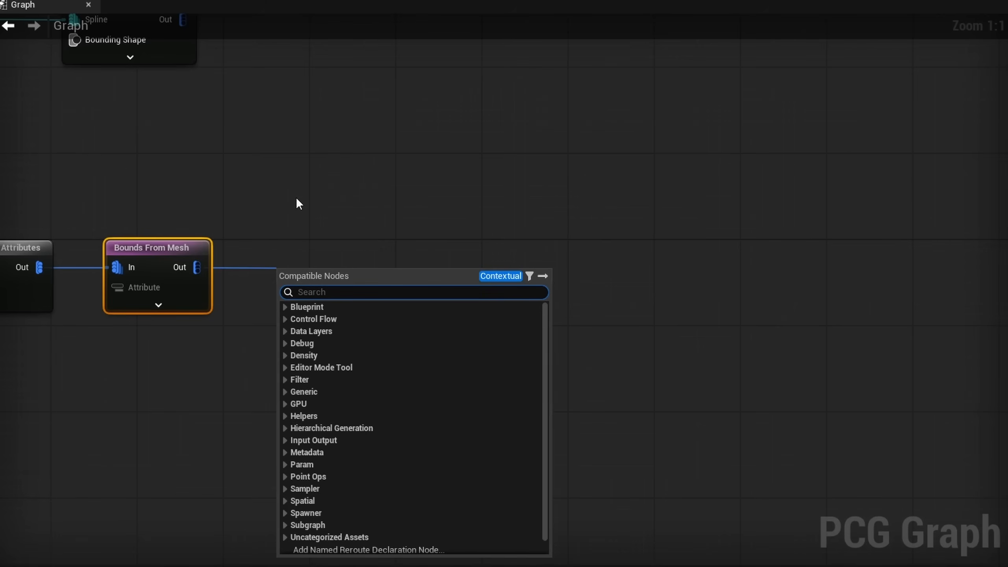
text(c)
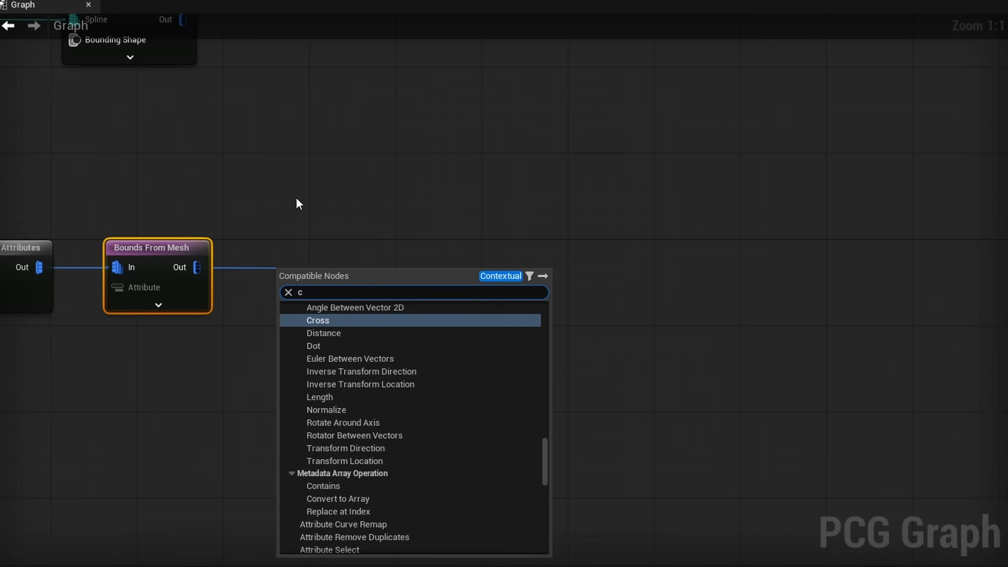
text(opy)
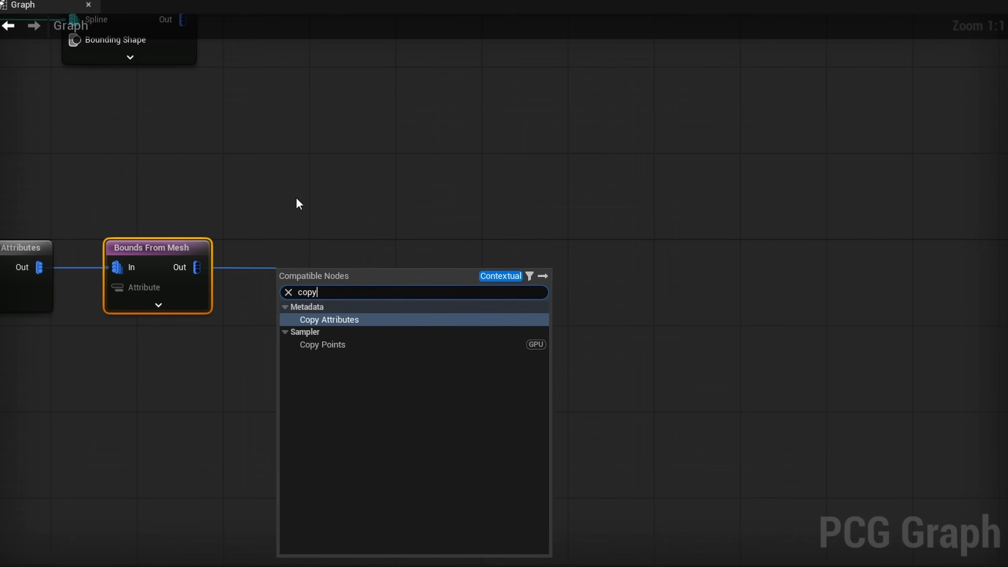
key(Return)
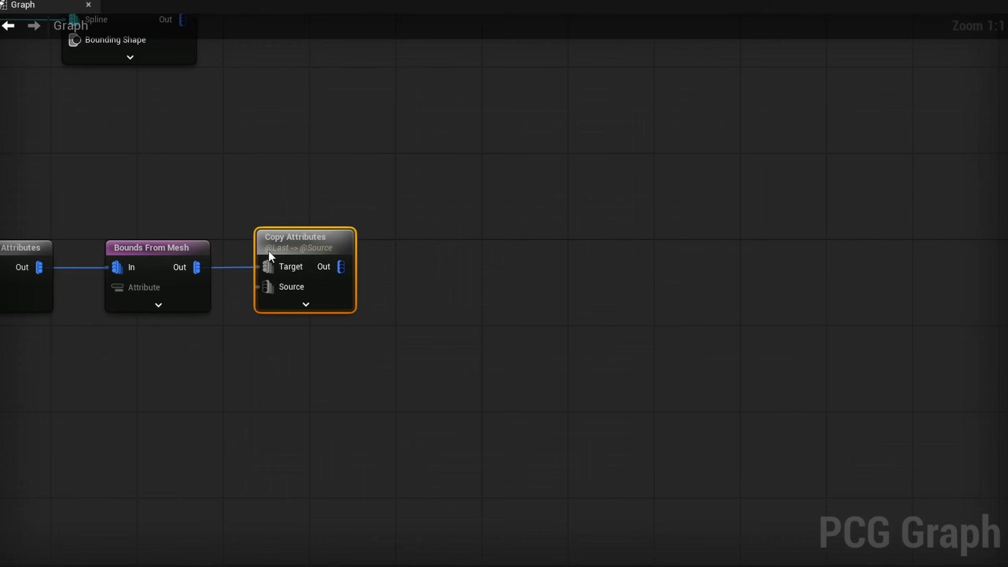
drag(192, 270, 263, 295)
drag(307, 259, 292, 248)
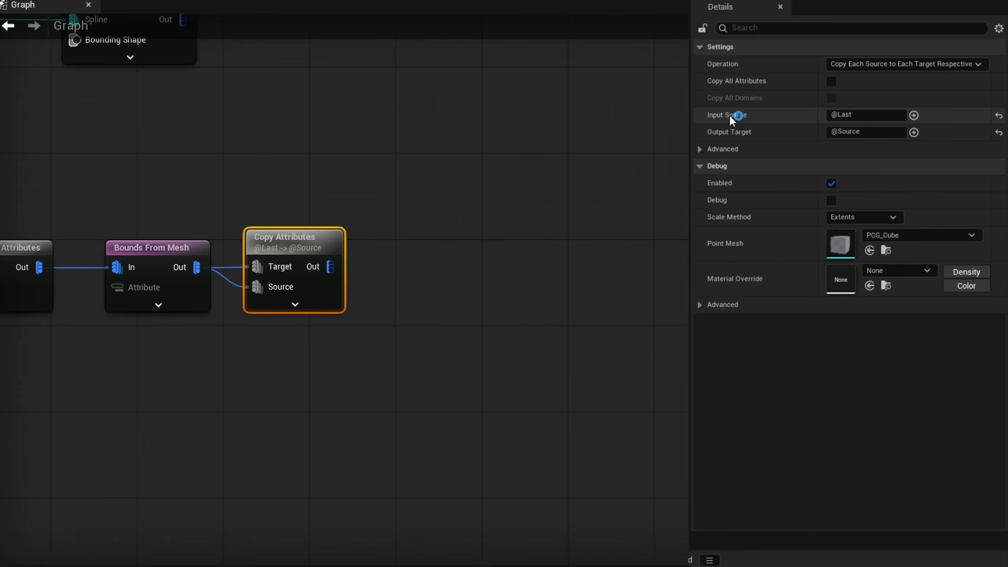
- Set the Copy Attributes node's Input Source to the point property $Extents
click(913, 115)
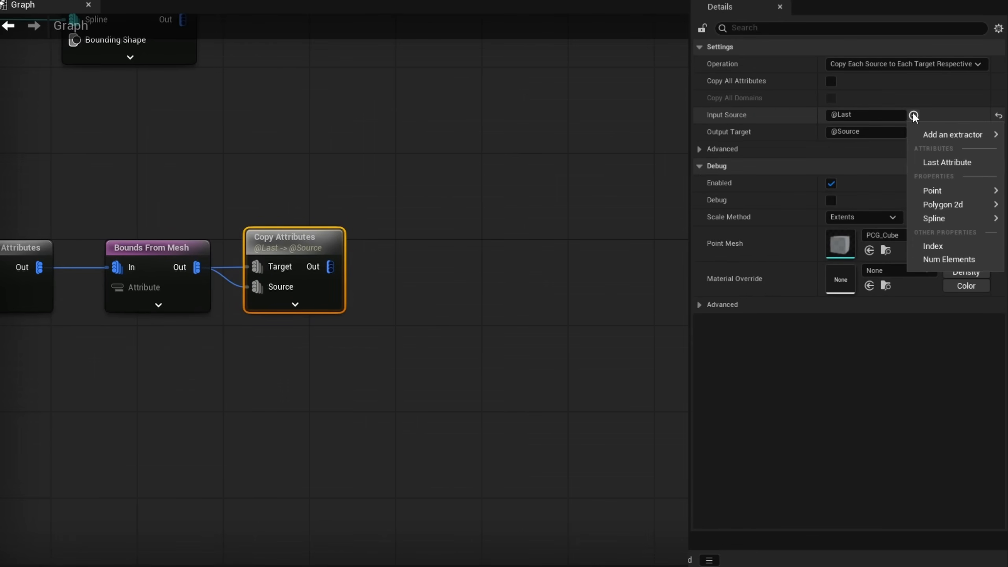
mouse_move(936, 189)
click(834, 256)
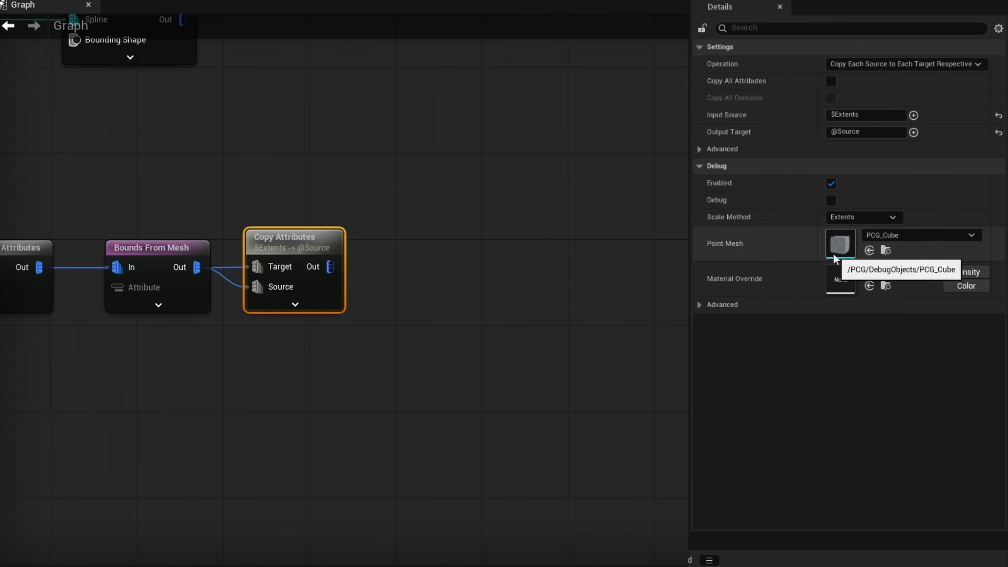
- Set the Copy Attributes node's Input Source to $Extents.X and its Output Target to Length, and inspect the resulting attributes
click(883, 115)
text(.X)
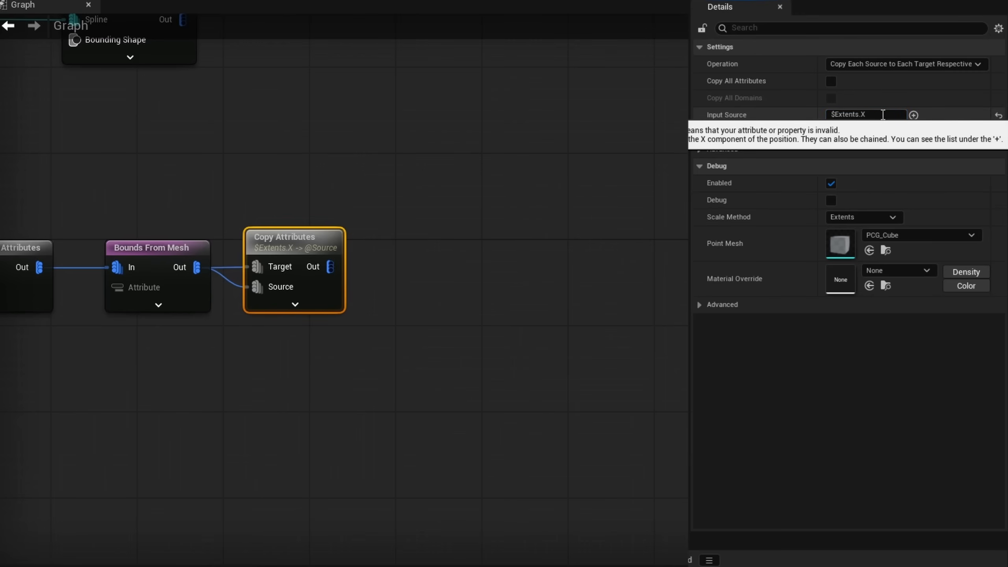
key(Return)
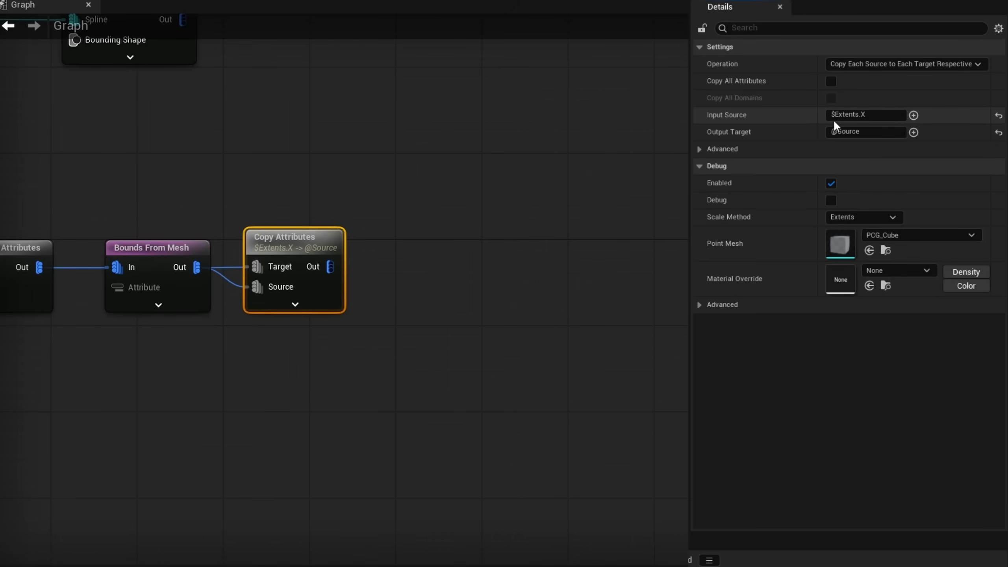
drag(874, 131, 784, 131)
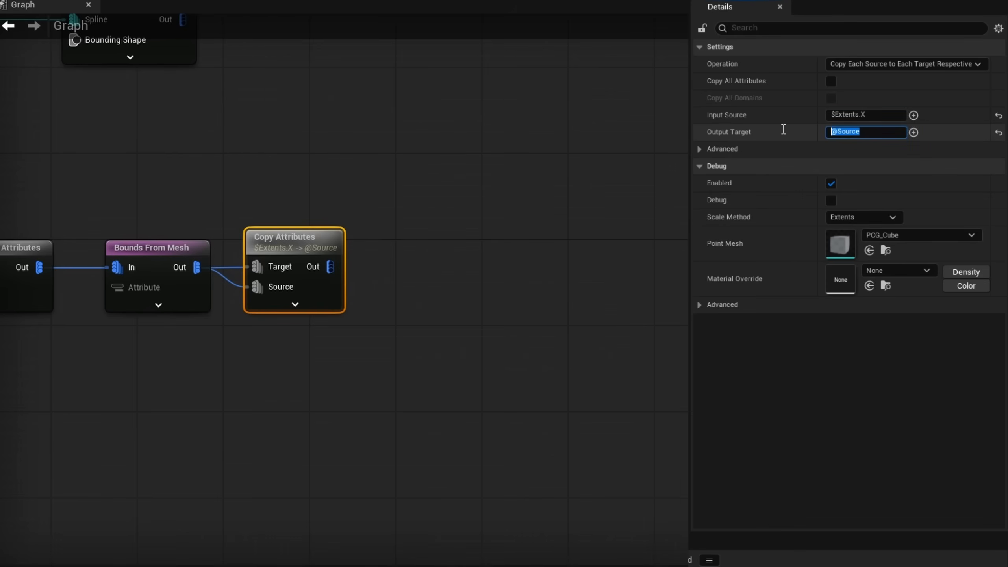
text(Length)
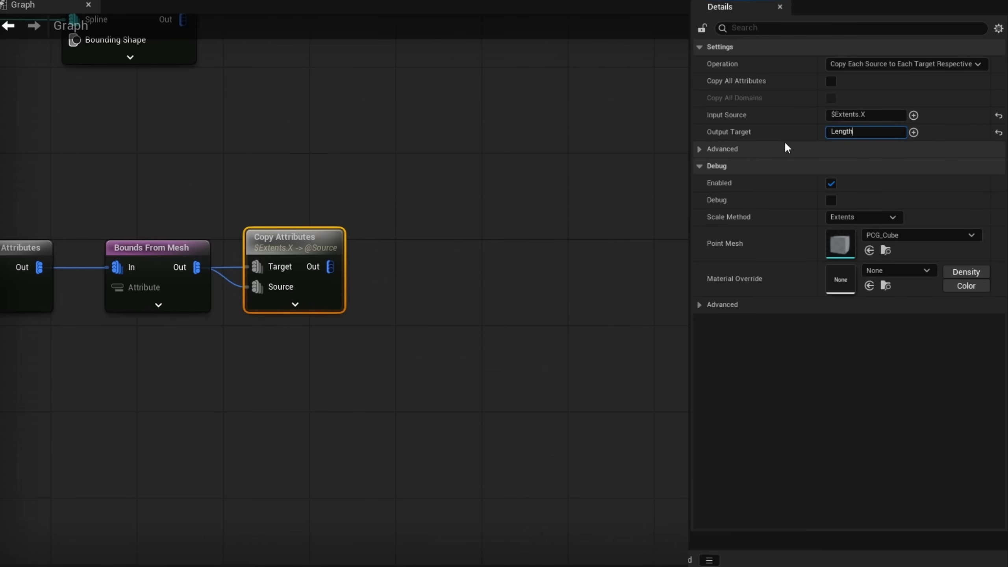
key(Return)
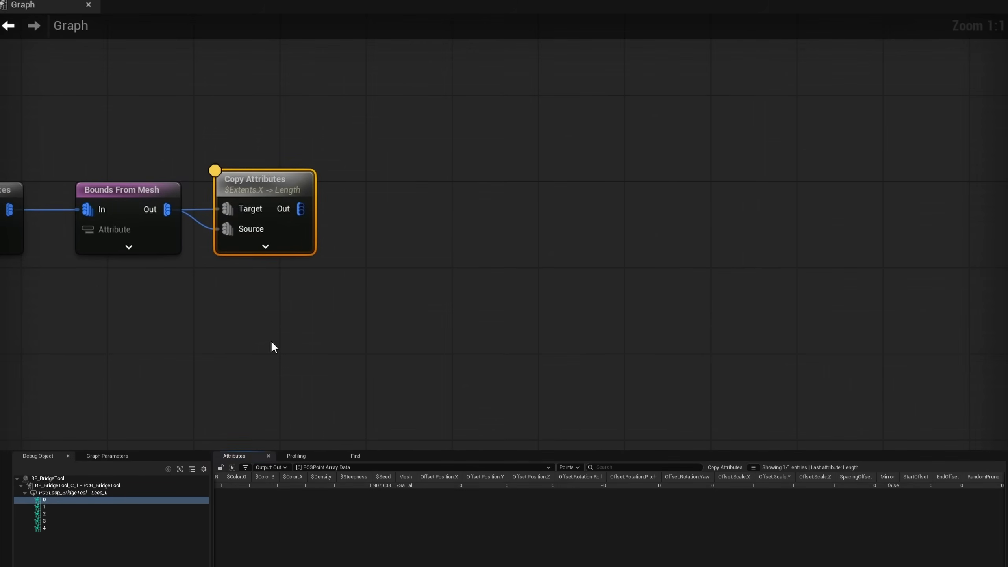
scroll(609, 516, right, 1)
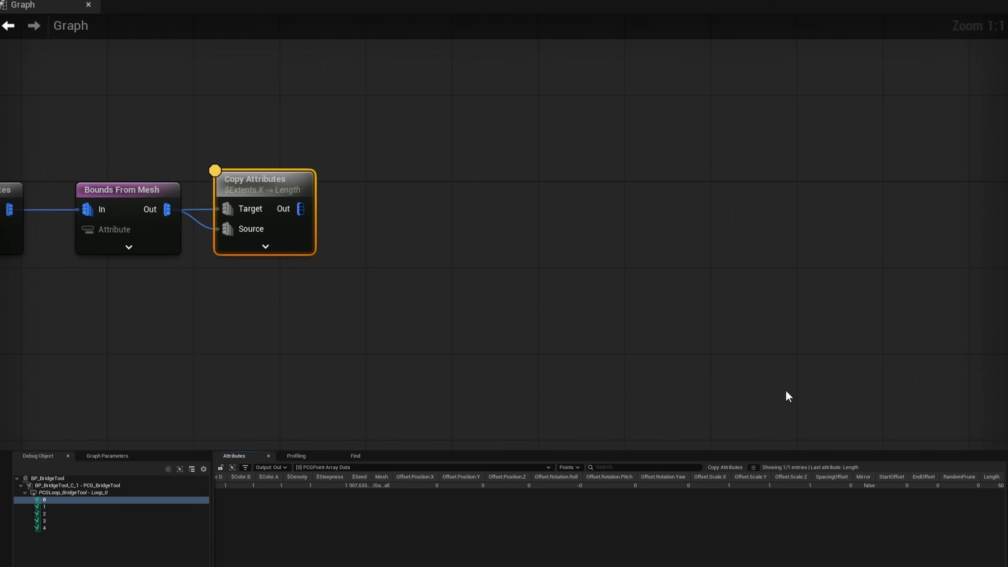
- Add a Point To Attribute Set node from the Out pin of Copy Attributes and place it beside that node
click(295, 296)
right_drag(295, 297, 325, 282)
drag(333, 196, 400, 195)
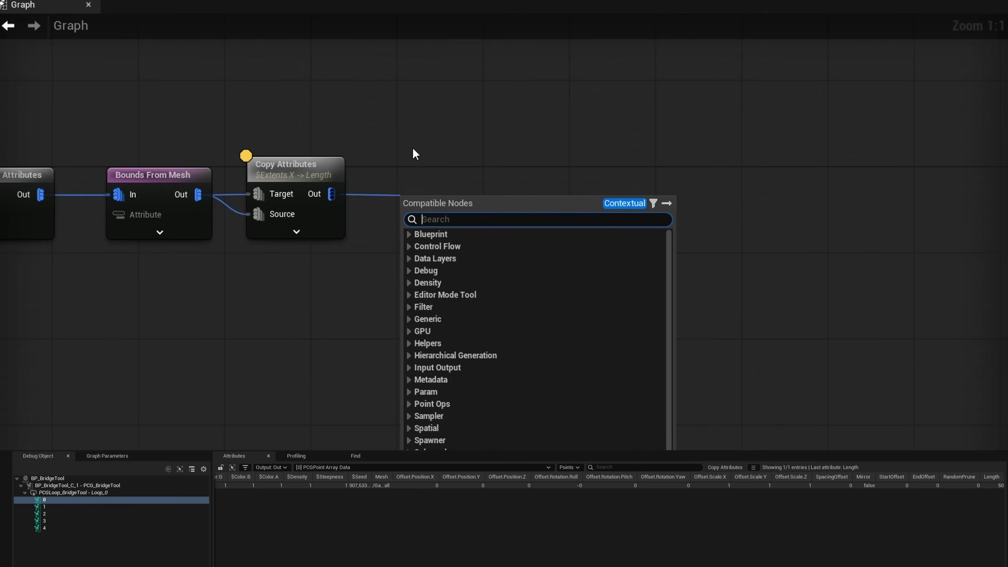
text(point to attri)
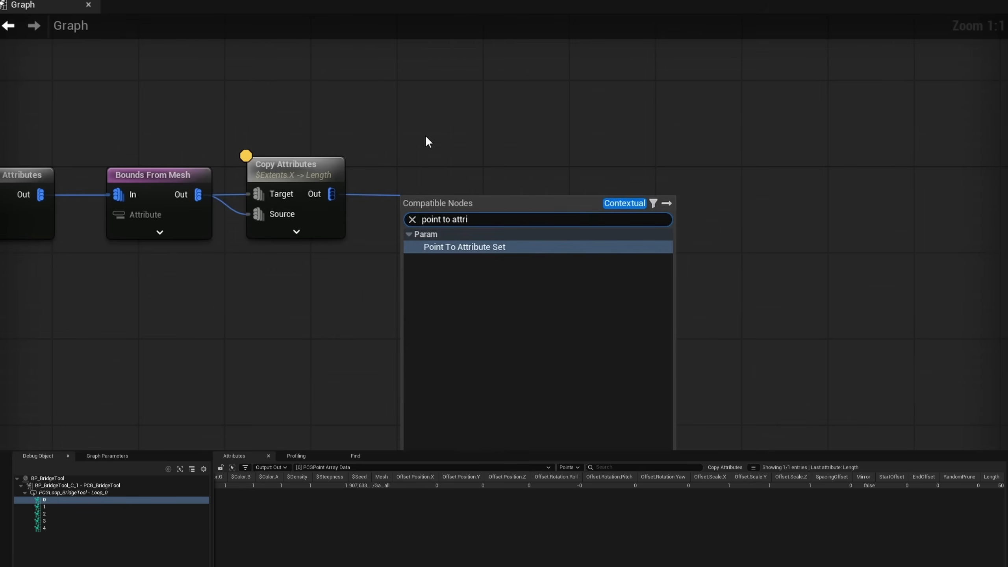
key(Return)
mouse_move(441, 205)
mouse_down()
mouse_move(432, 213)
mouse_move(424, 200)
mouse_up()
scroll(591, 477, left, 4)
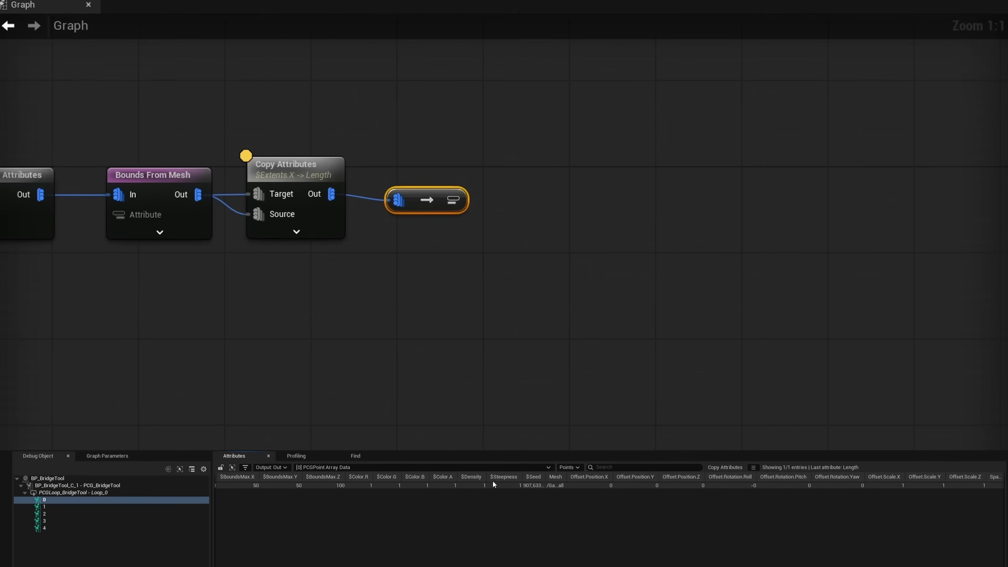
drag(450, 287, 423, 191)
key(a)
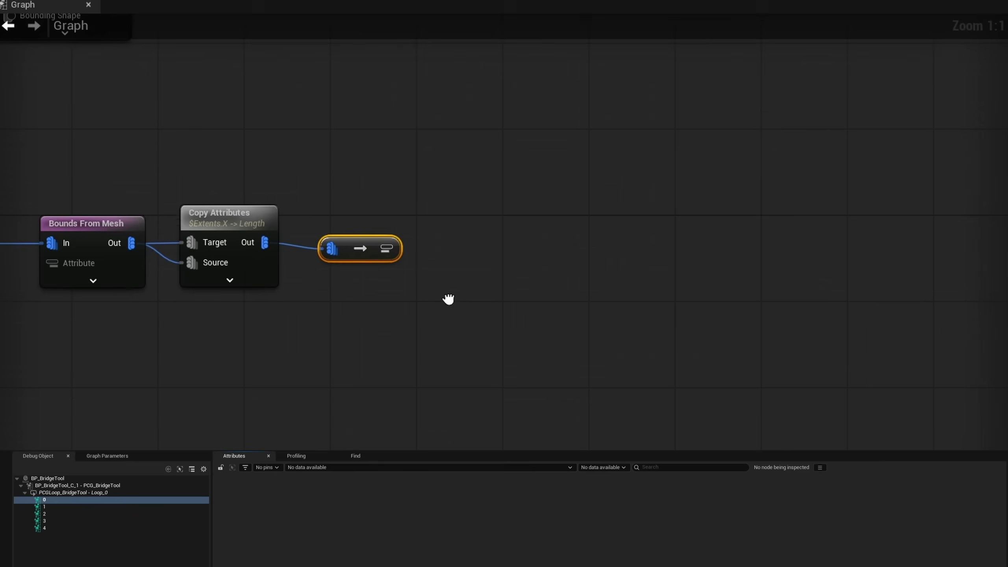
- Add a Multiply node fed by the Point To Attribute Set output, set In B to 2, and inspect its output
drag(395, 249, 313, 309)
text(mul)
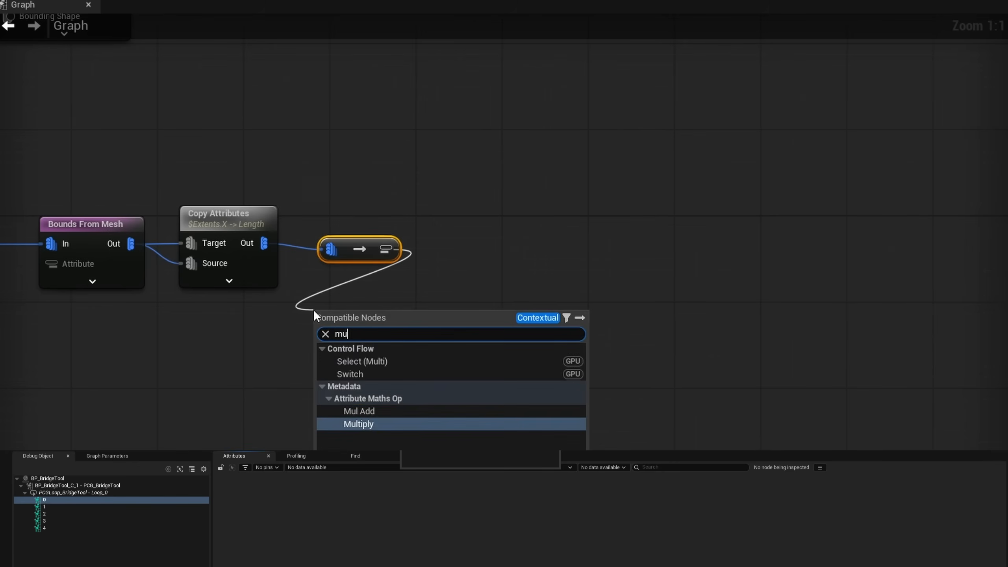
key(Return)
text(2)
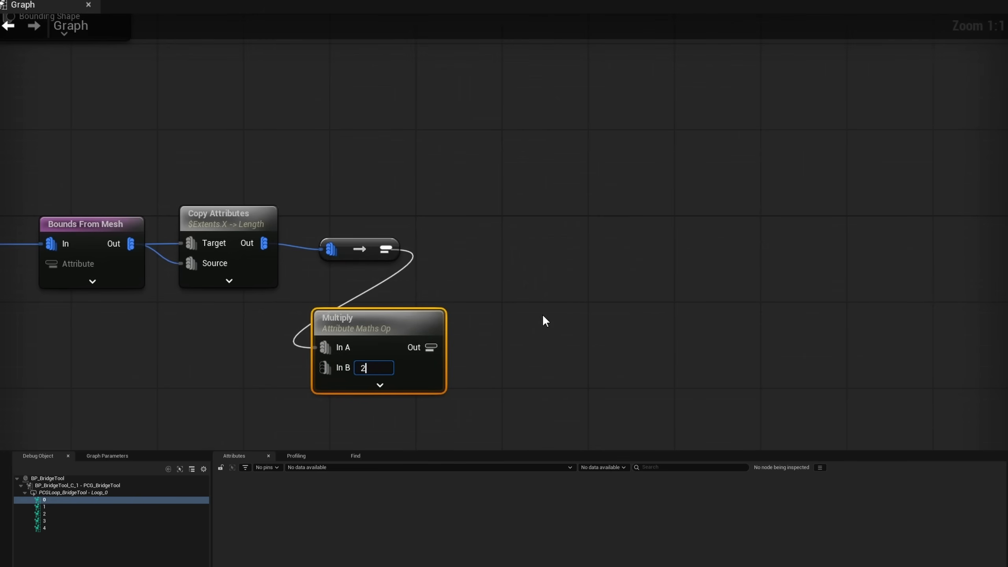
key(Return)
drag(407, 322, 390, 294)
key(a)
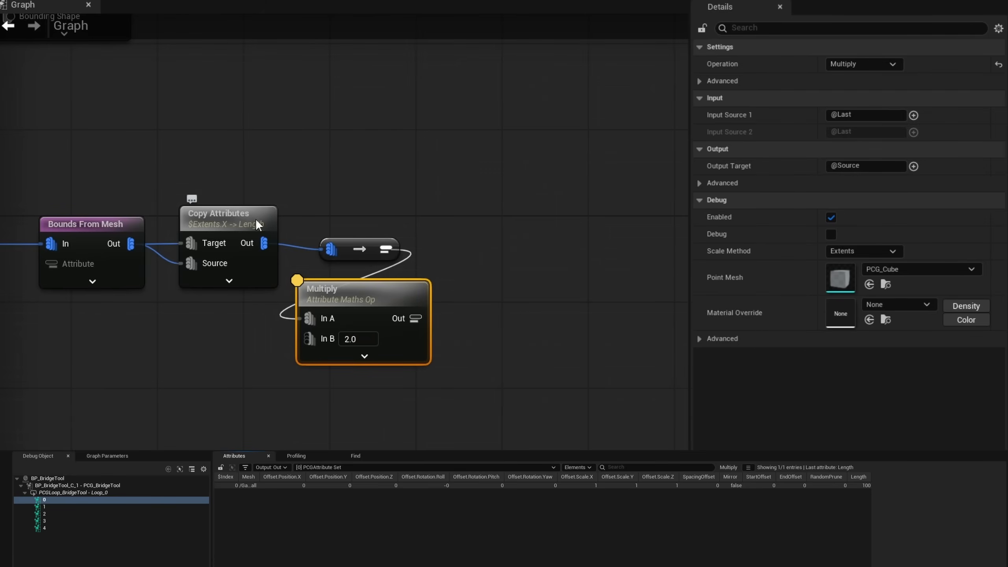
- Set the Multiply node's Input Source 1 to Length and stop inspecting the node
click(853, 115)
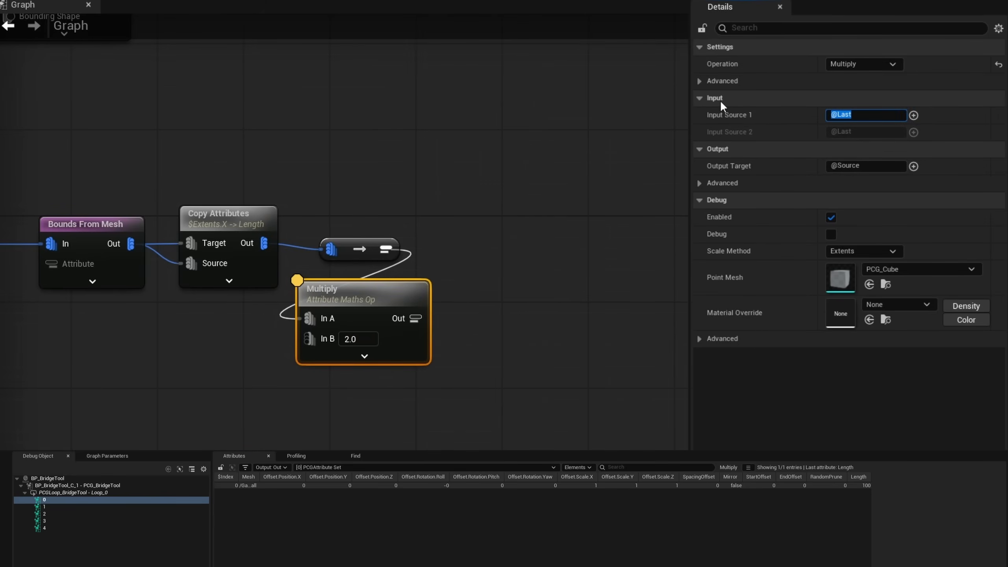
text(Length)
key(Return)
right_drag(432, 293, 519, 306)
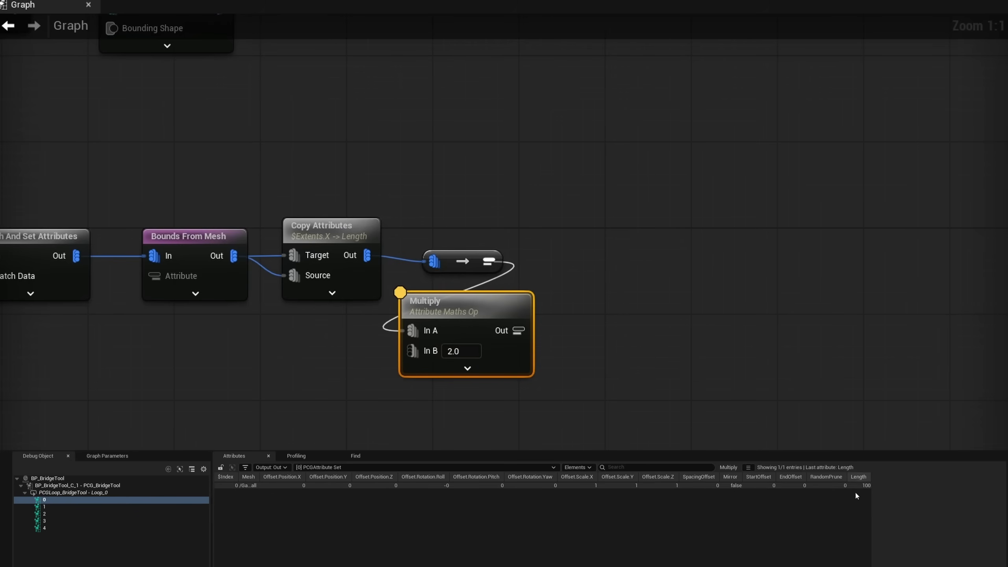
drag(592, 311, 506, 362)
key(a)
- Add a Delete Attributes node from the Out pin of Multiply, placed just below it
right_drag(589, 371, 515, 298)
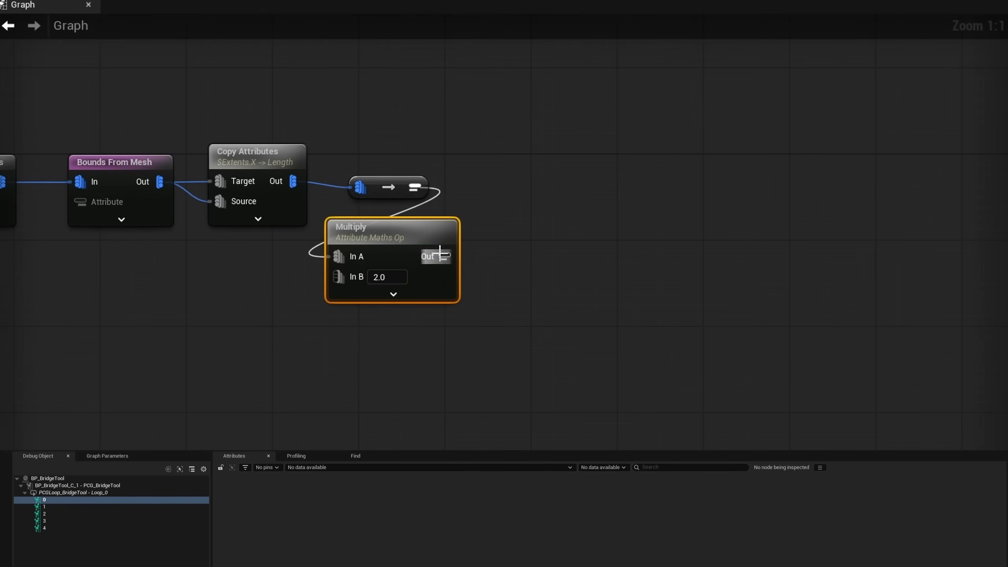
drag(440, 254, 404, 321)
text(delete)
key(Return)
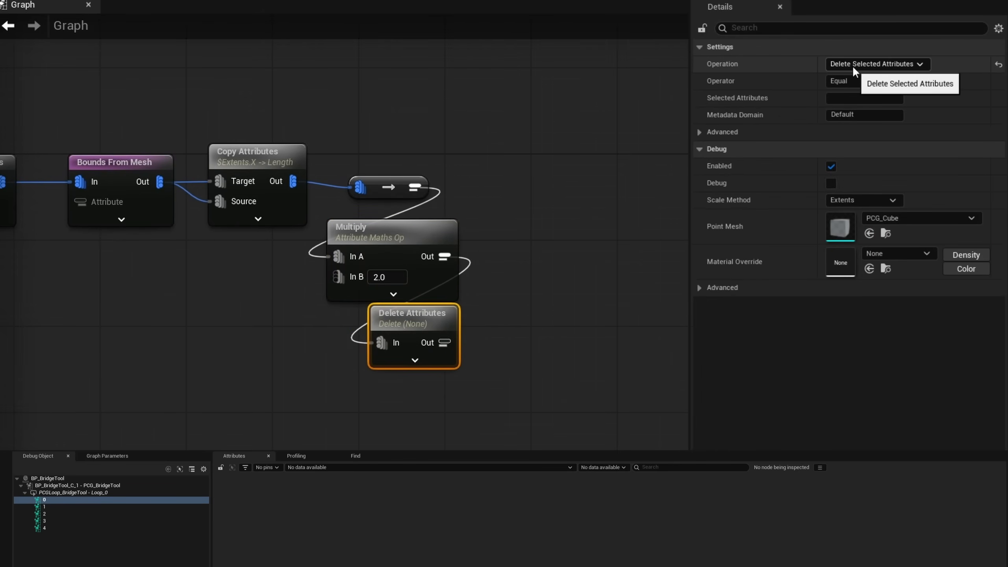
- Configure Delete Attributes to Keep Only Selected Attributes with Length as the selected attribute, and inspect its output
click(862, 64)
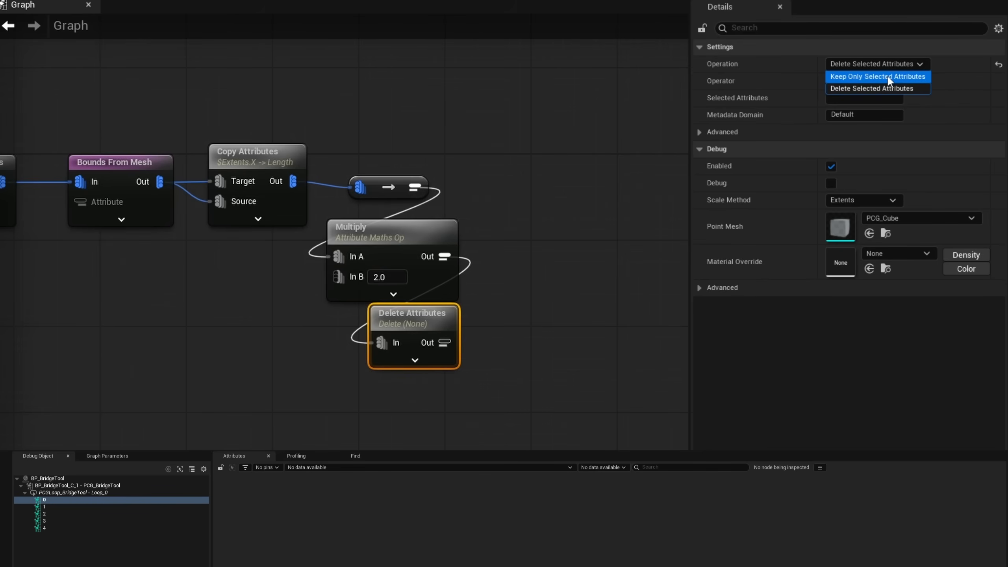
click(887, 77)
click(890, 97)
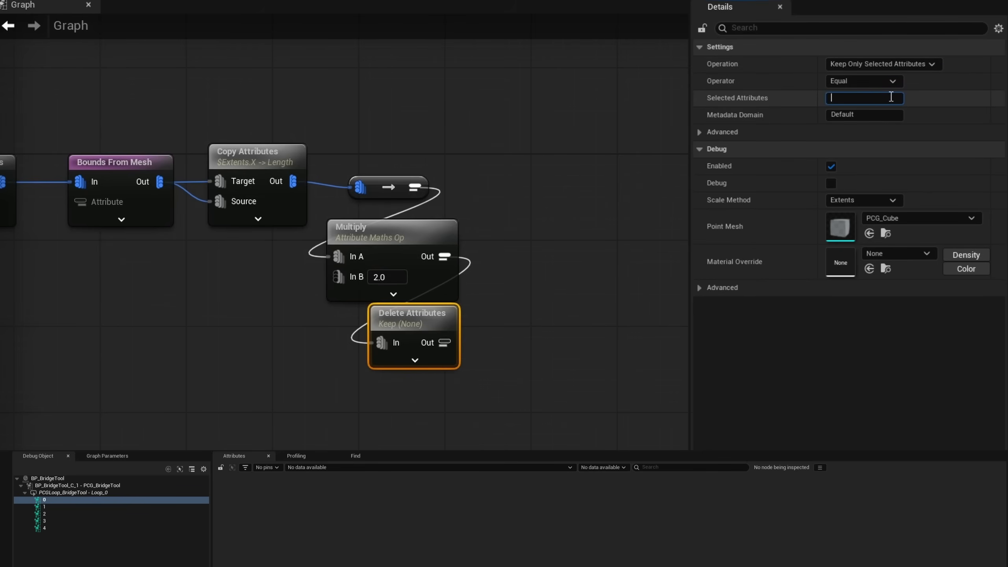
text(Length)
key(Return)
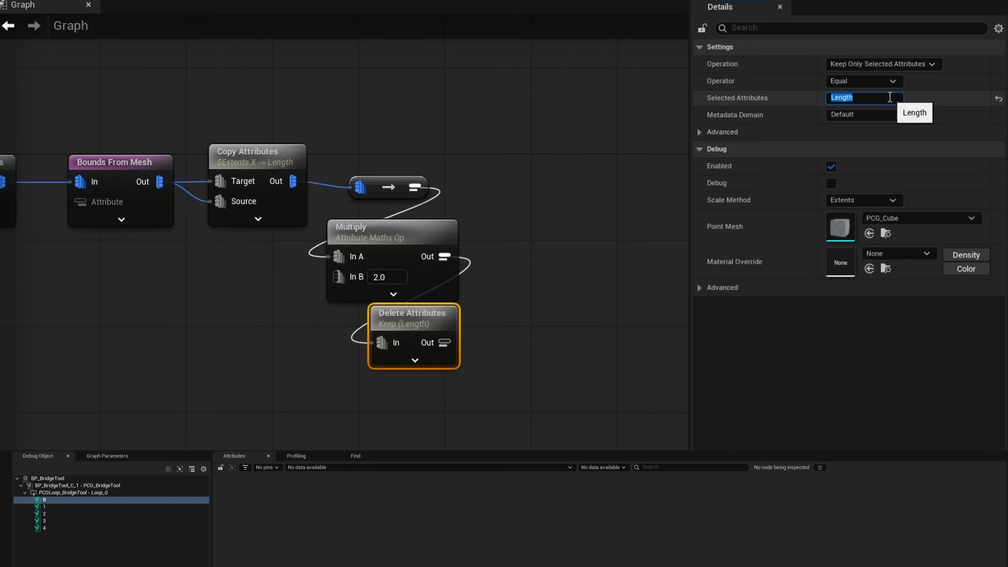
drag(518, 308, 375, 400)
key(a)
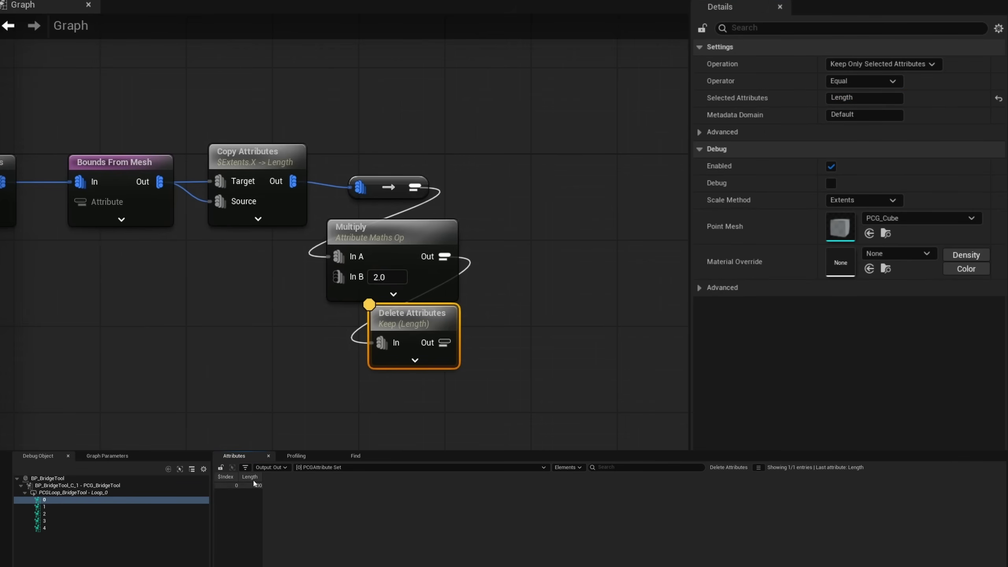
right_drag(418, 412, 392, 360)
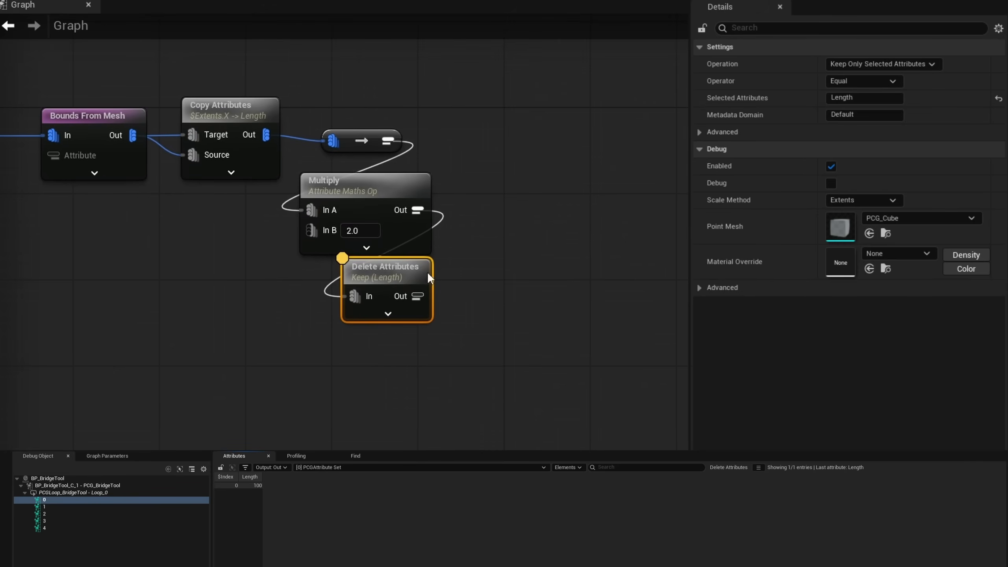
- Move the Get Spline Data and Spline Sampler nodes together to the far side of the Multiply and Delete Attributes nodes
drag(484, 283, 313, 341)
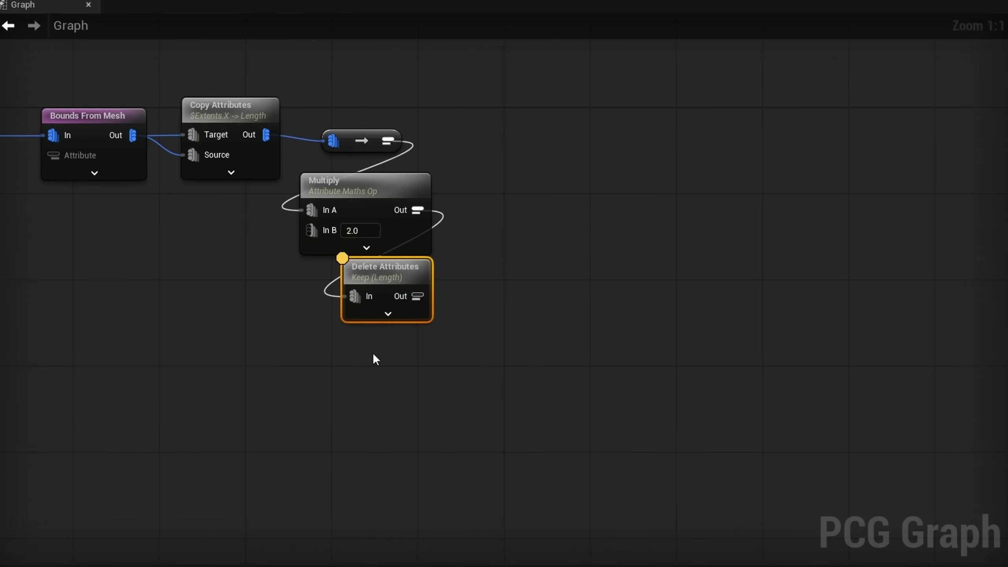
scroll(493, 254, down, 2)
right_drag(501, 206, 670, 463)
drag(513, 252, 222, 235)
right_drag(412, 282, 316, 148)
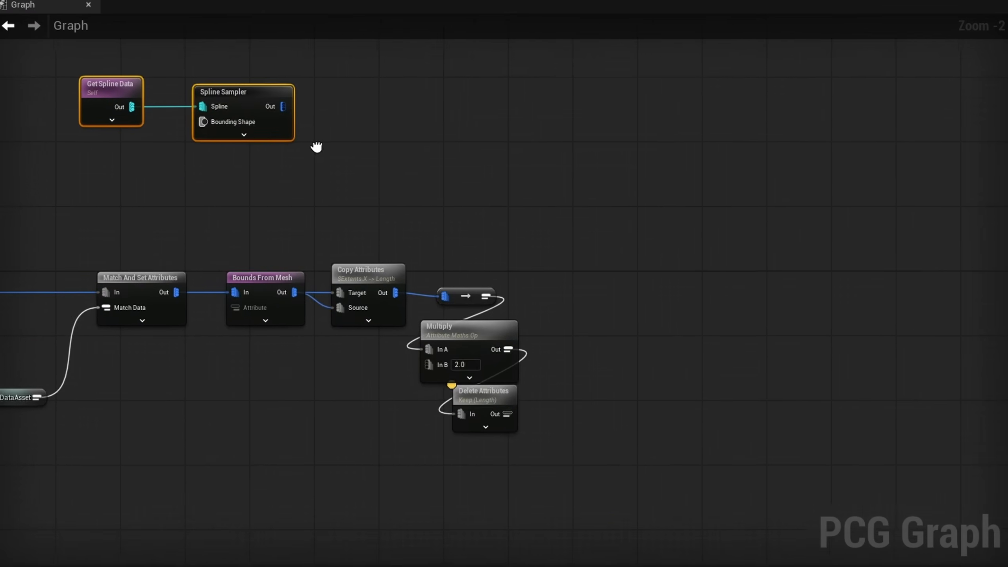
drag(262, 91, 674, 133)
- Expand the Spline Sampler's pins, connect the Delete Attributes output to Distance Increment, and collapse the node again
drag(449, 382, 544, 452)
right_drag(545, 452, 475, 475)
scroll(476, 475, up, 2)
click(641, 112)
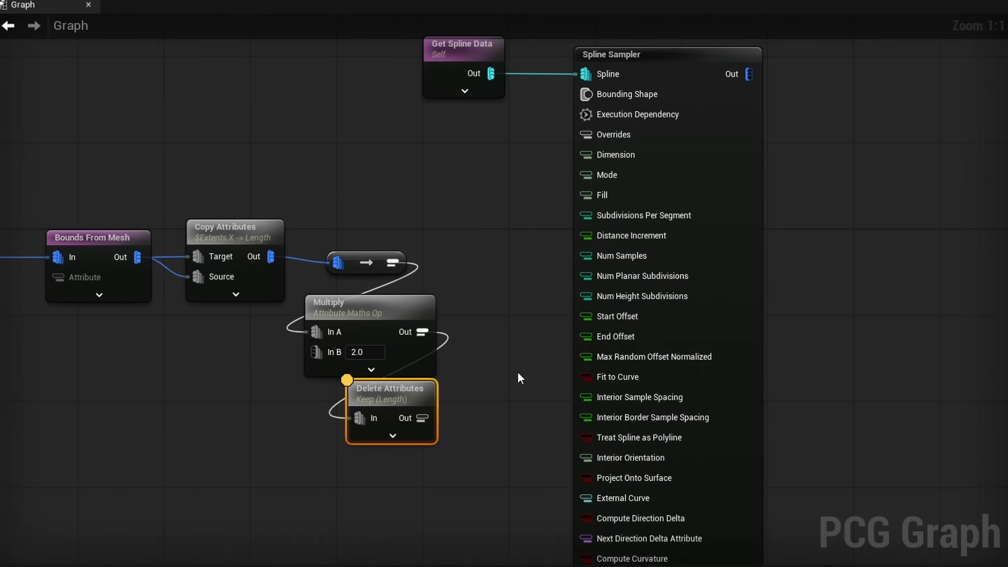
right_drag(519, 373, 480, 388)
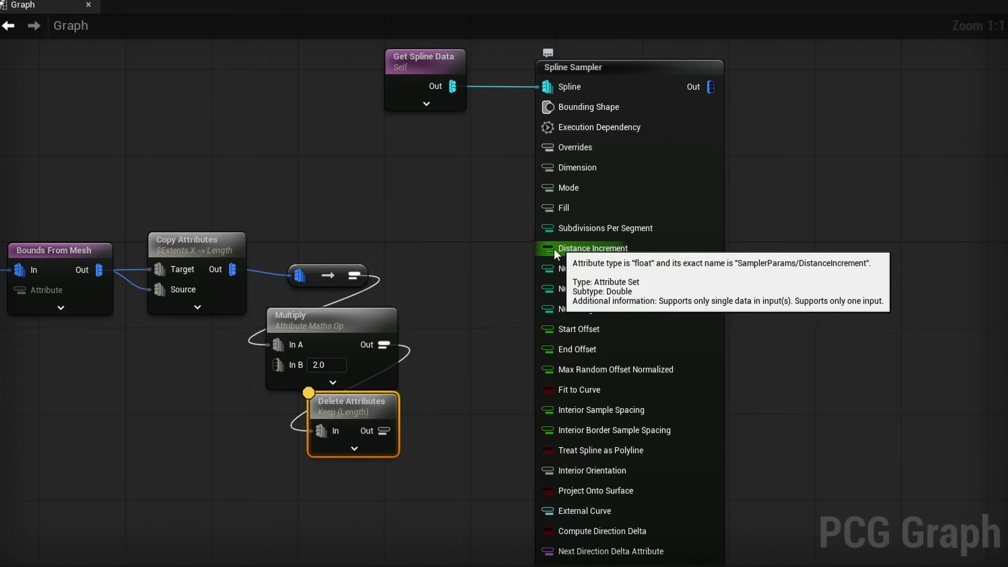
drag(383, 430, 548, 248)
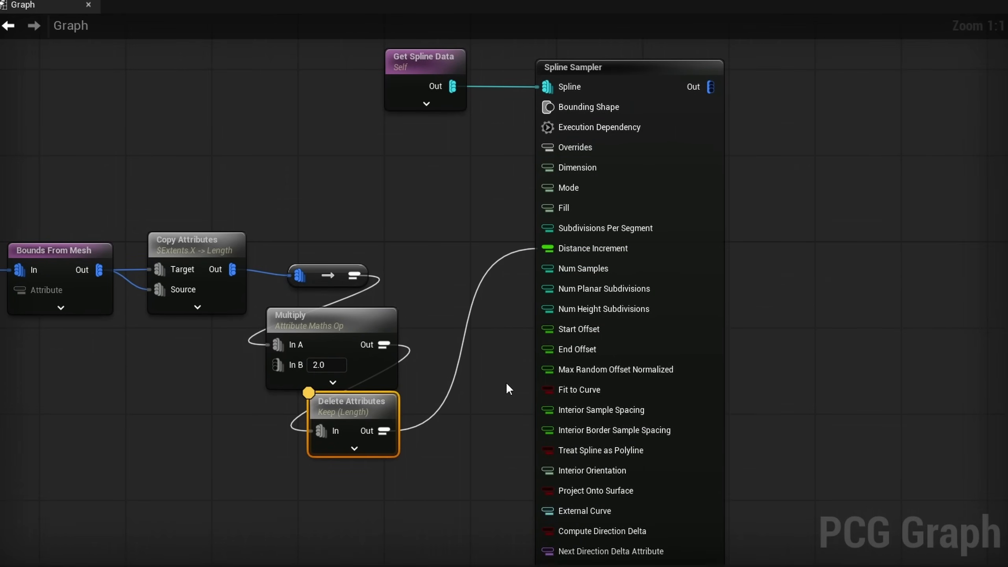
scroll(505, 381, down, 6)
scroll(505, 493, up, 2)
click(541, 473)
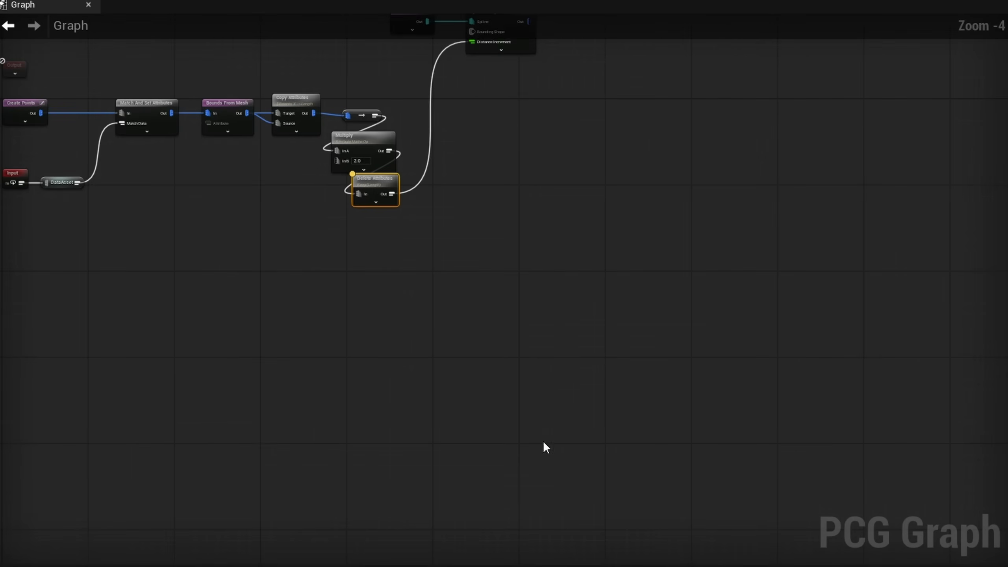
- Set the Spline Sampler's Mode to Distance
right_drag(552, 301, 532, 475)
scroll(516, 178, up, 4)
click(484, 223)
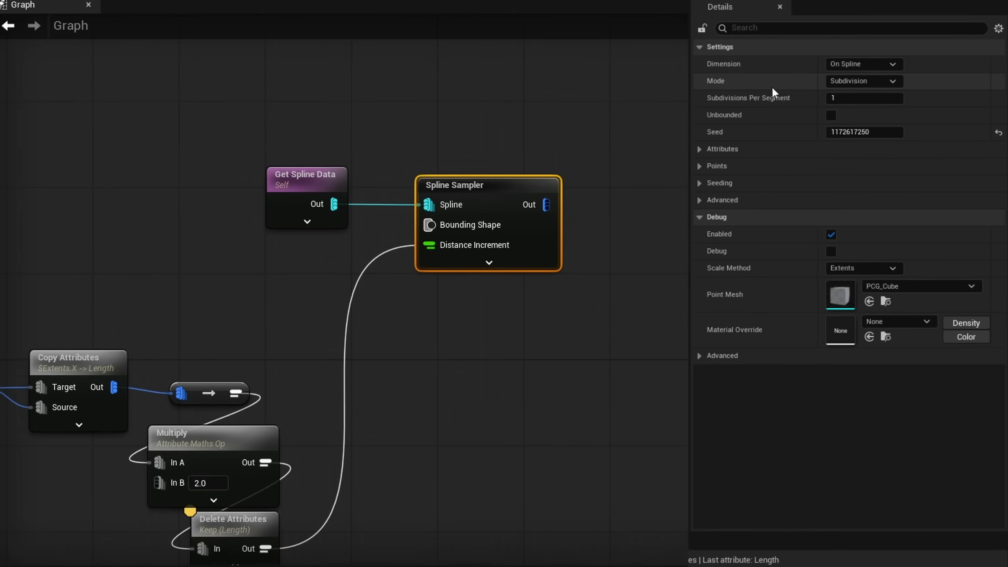
click(831, 81)
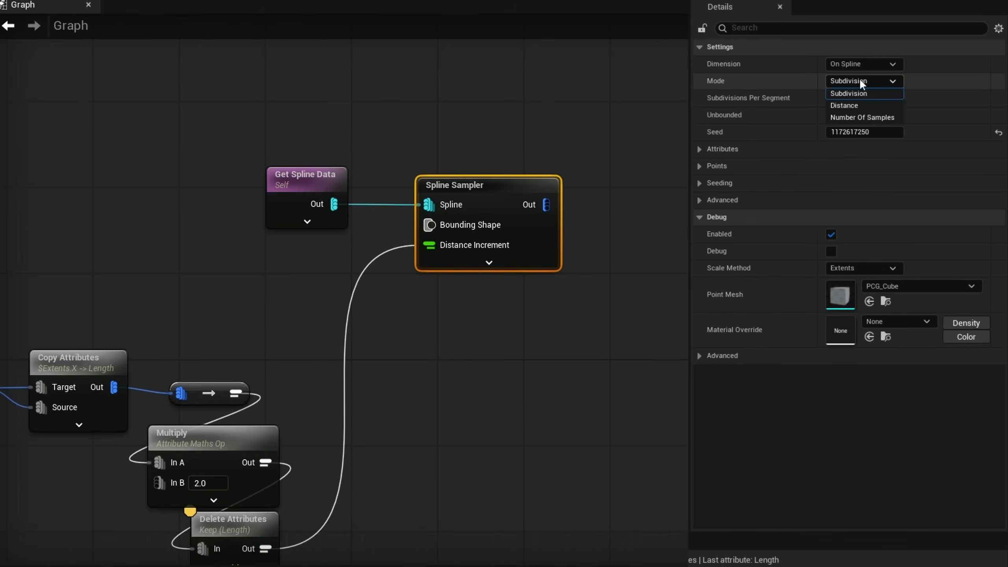
click(855, 105)
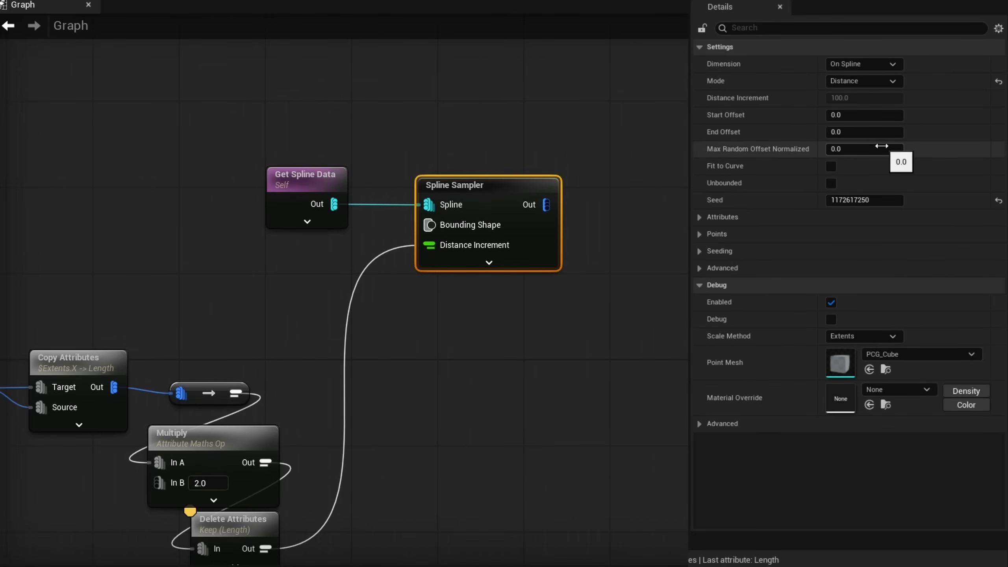
right_drag(612, 286, 480, 283)
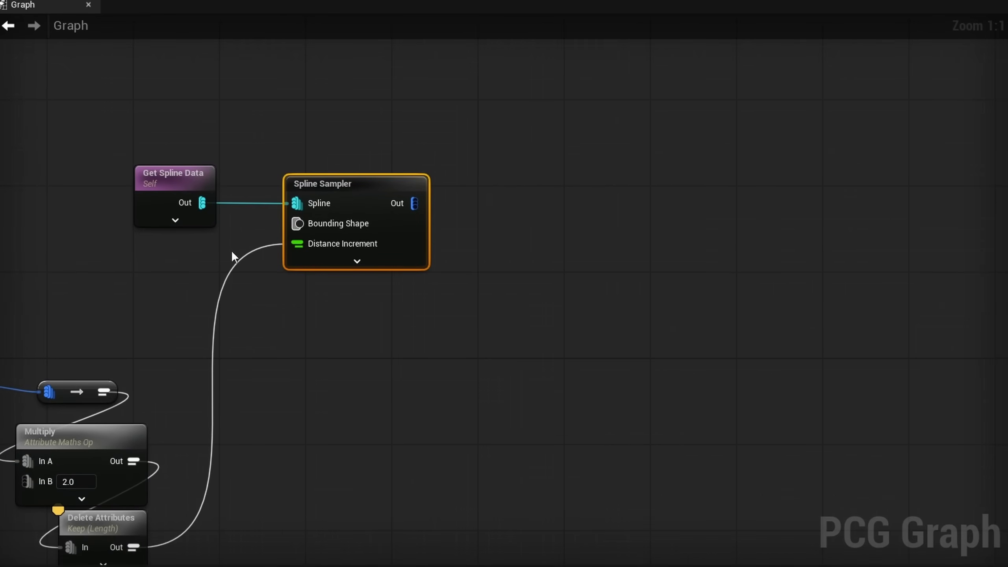
right_drag(323, 402, 515, 321)
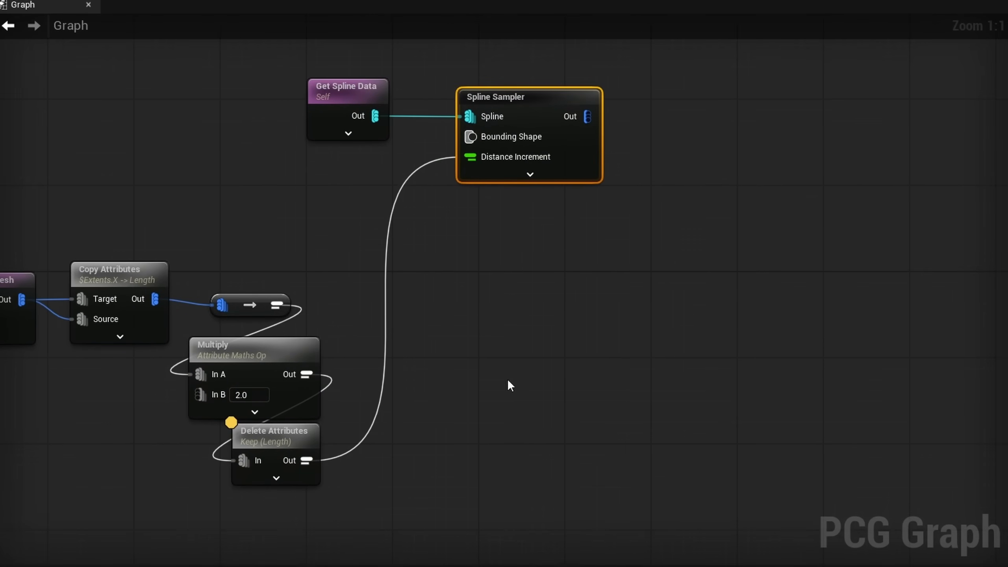
right_drag(724, 281, 423, 290)
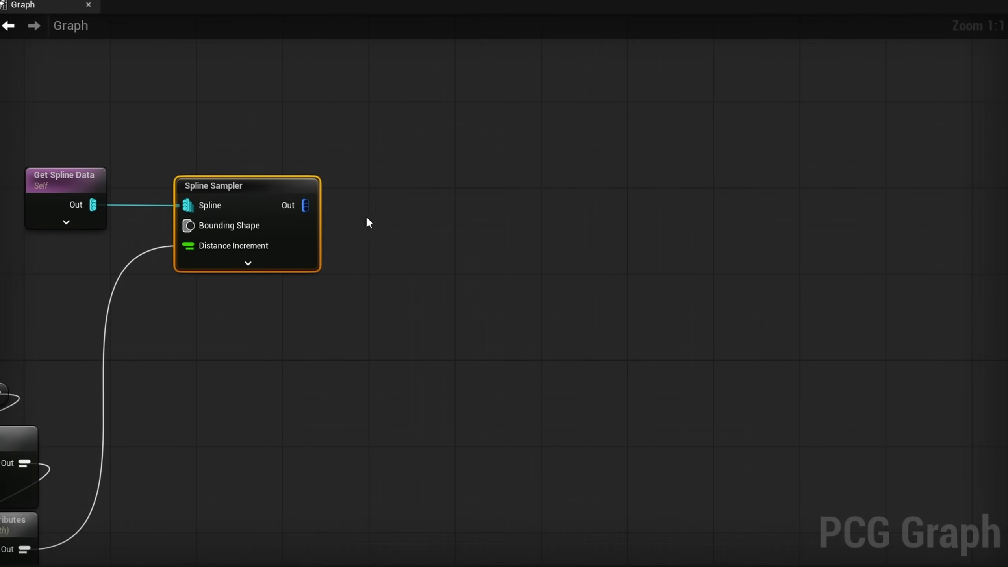
right_drag(369, 222, 346, 211)
right_drag(294, 372, 868, 292)
right_drag(255, 355, 467, 359)
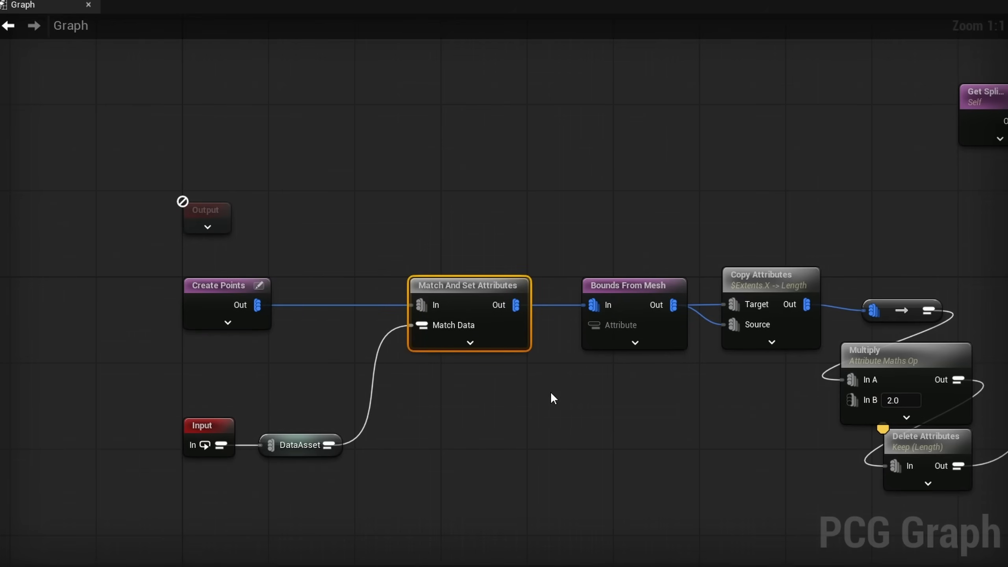
- Add a DataAsset named reroute usage above the Spline Sampler
right_drag(546, 402, 472, 379)
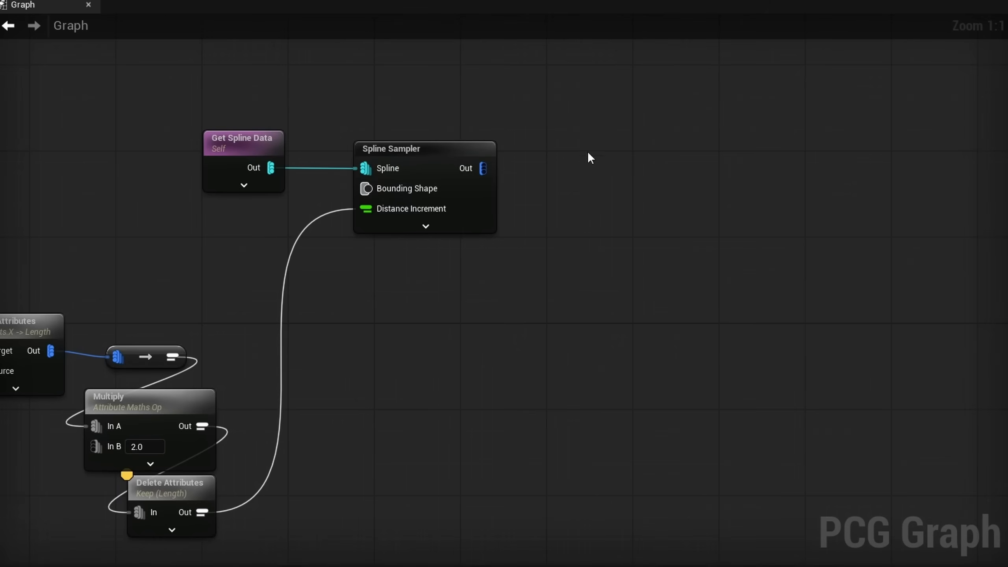
right_drag(630, 220, 587, 319)
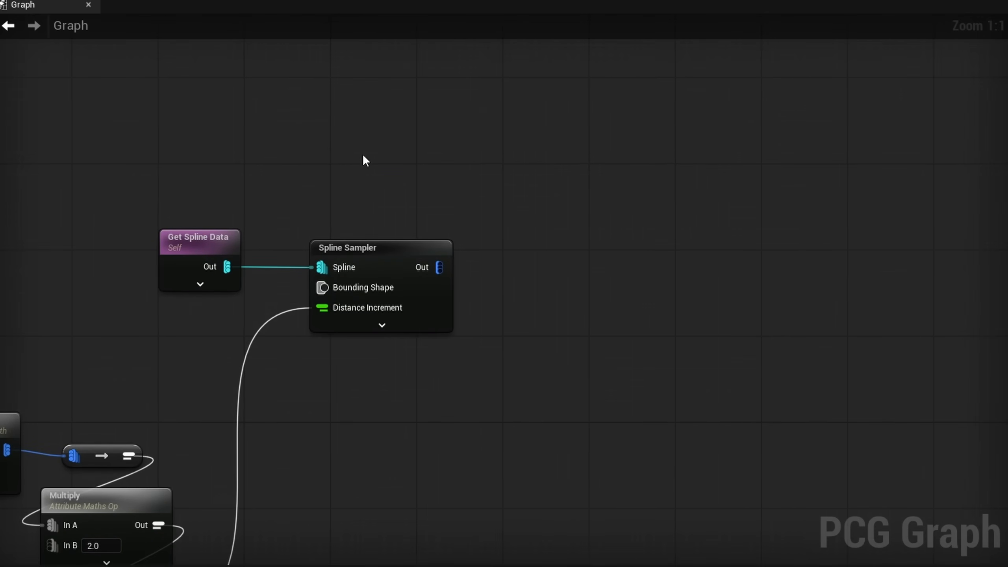
right_click(394, 175)
text(data)
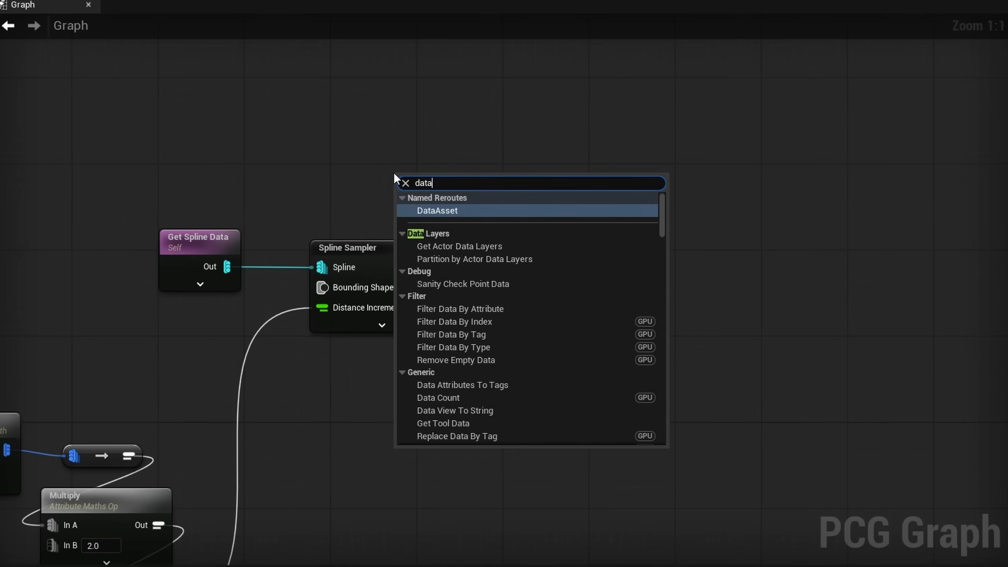
key(Return)
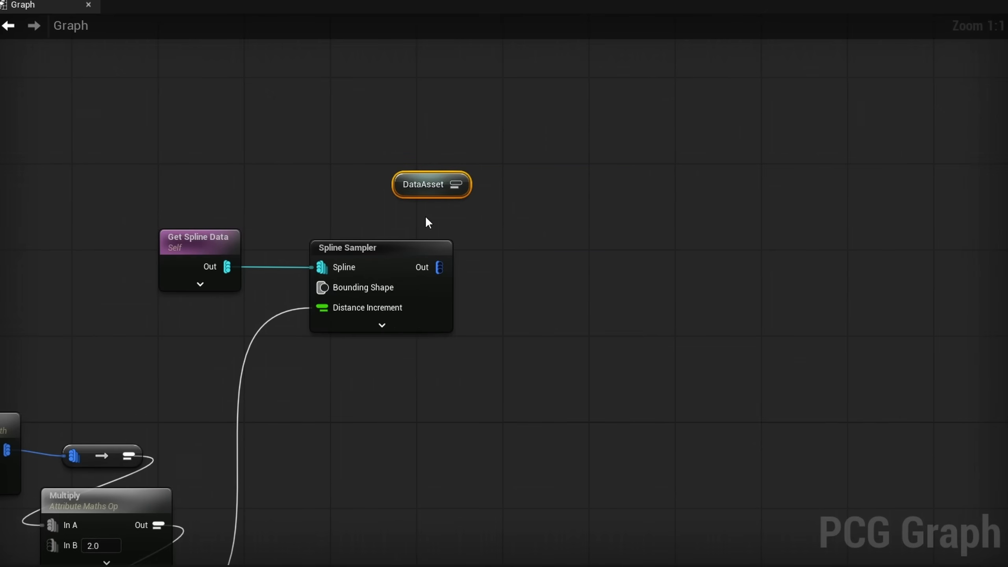
right_drag(312, 237, 829, 35)
right_drag(198, 280, 441, 275)
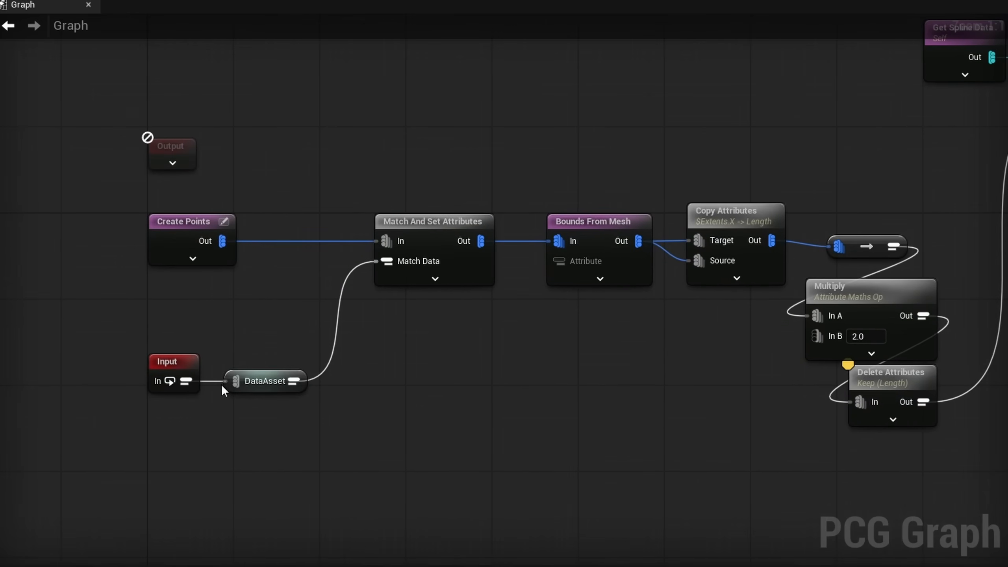
right_drag(714, 342, 45, 484)
right_drag(503, 308, 510, 215)
drag(320, 449, 246, 439)
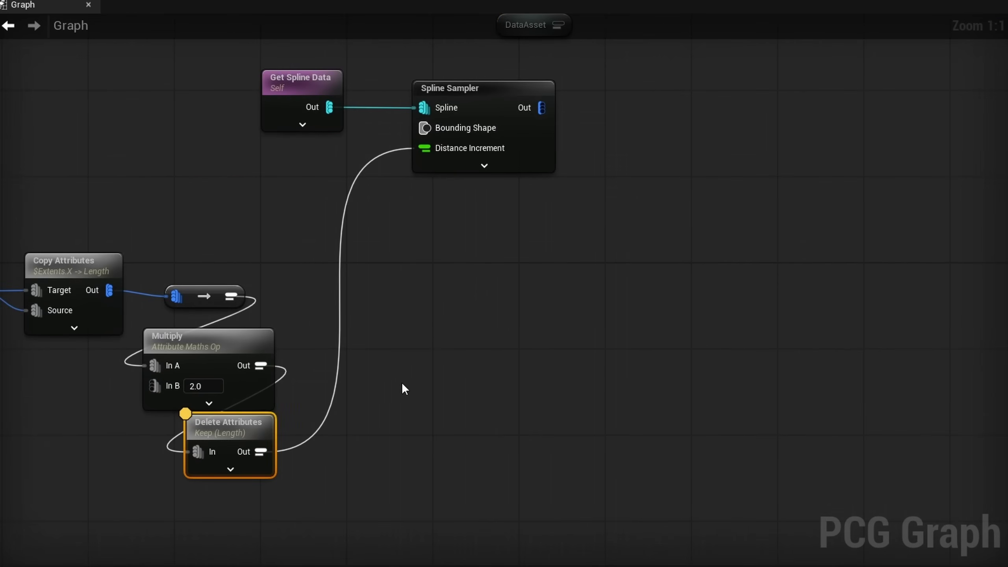
right_drag(642, 246, 555, 363)
key(ctrl+v)
drag(472, 142, 521, 149)
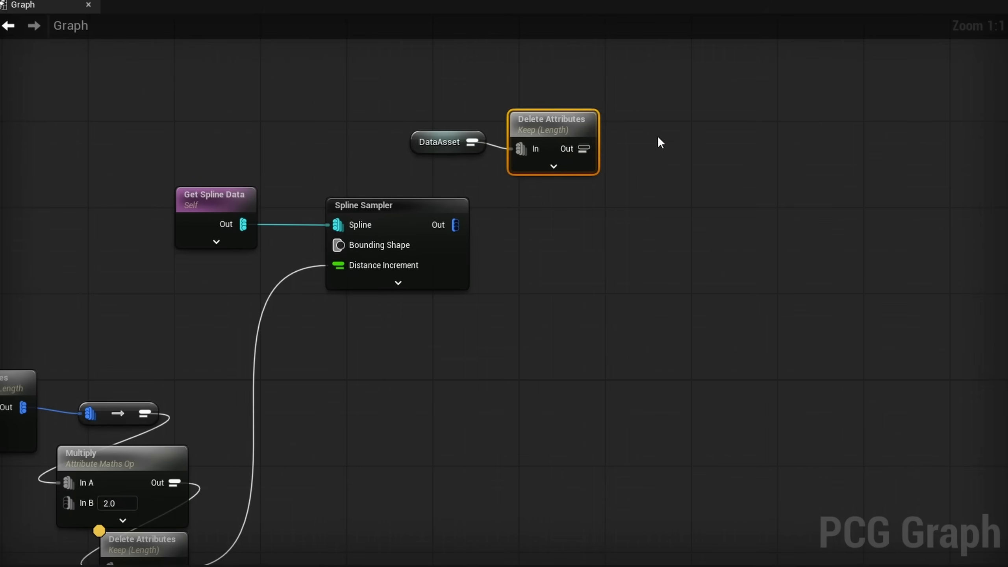
drag(656, 137, 466, 122)
key(q)
drag(566, 135, 461, 139)
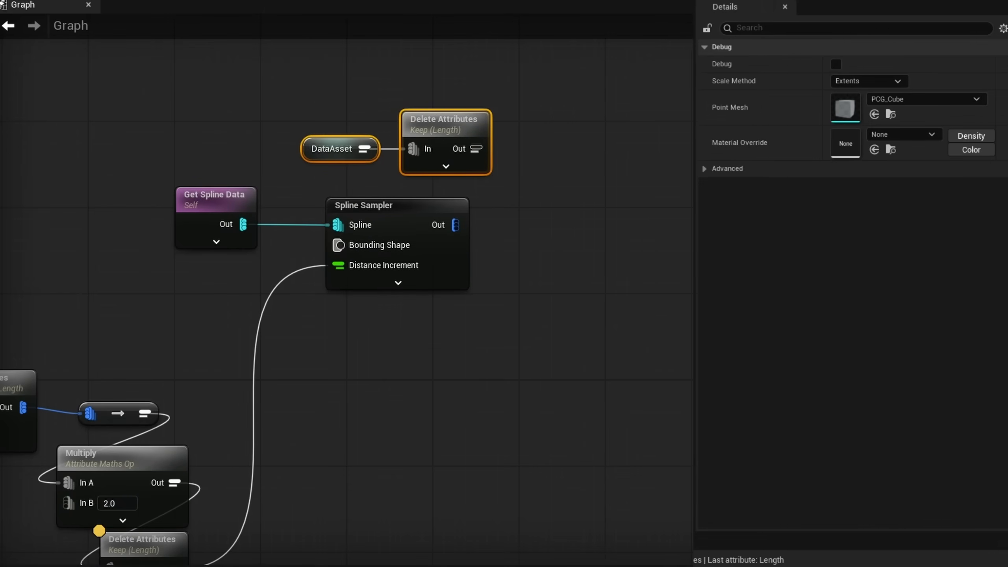
click(457, 133)
click(901, 98)
text(Mesh)
key(Return)
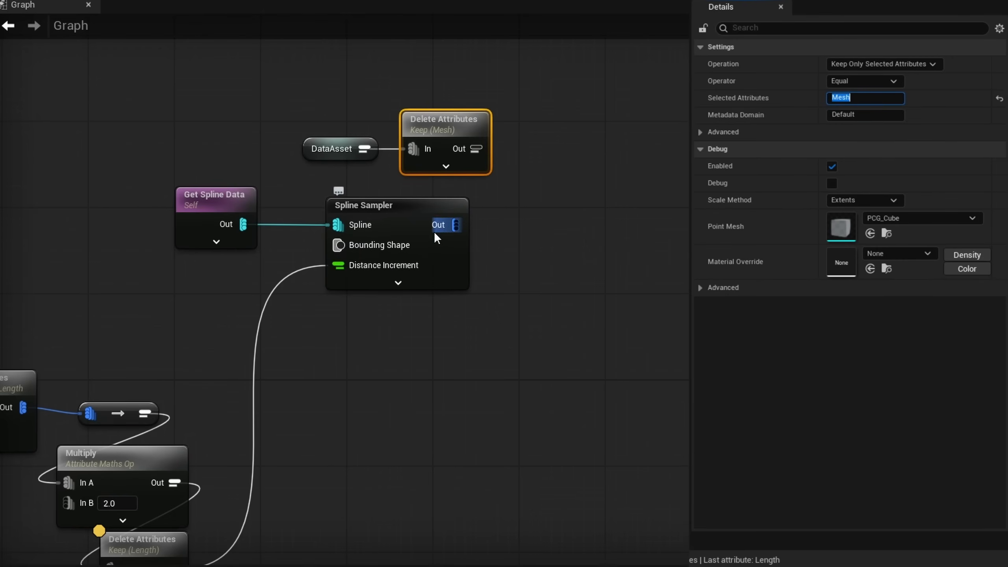
key(Delete)
- Duplicate Match And Set Attributes beside the Spline Sampler, feeding its In from the sampler and its Match Data from the DataAsset reroute
right_drag(231, 378, 890, 323)
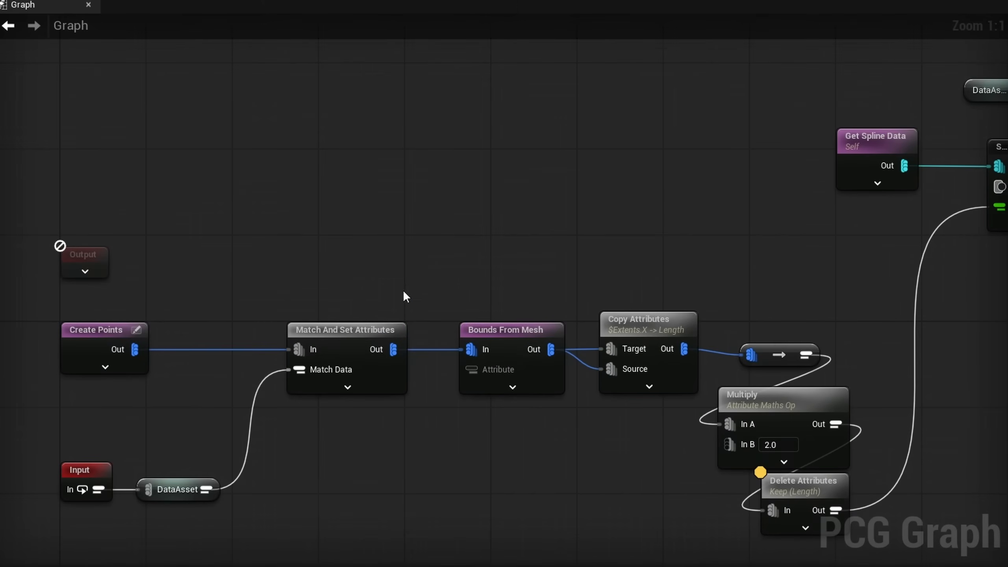
click(377, 333)
right_drag(489, 265, 302, 241)
key(ctrl+v)
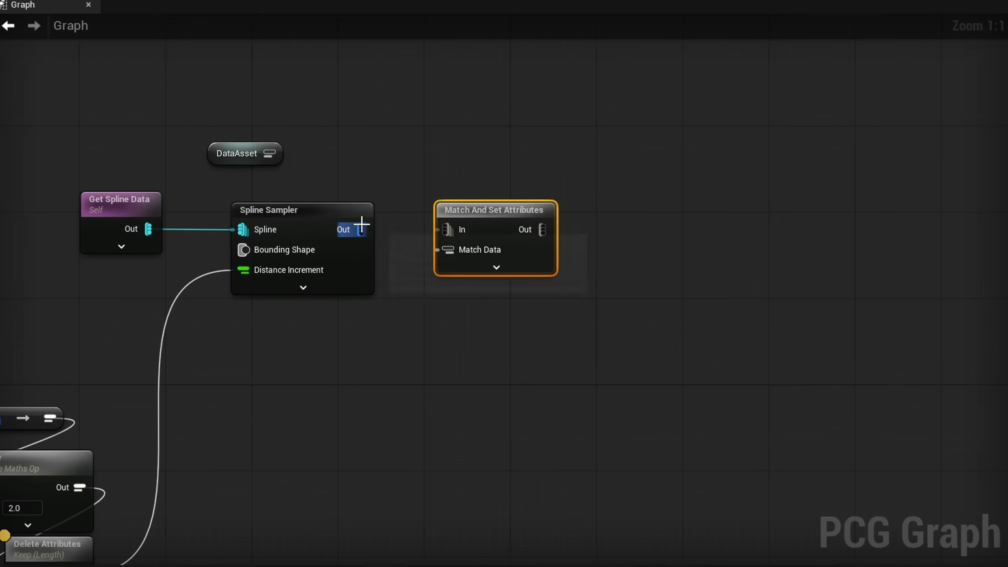
drag(360, 230, 449, 226)
mouse_move(269, 154)
mouse_down()
mouse_move(455, 255)
mouse_move(265, 172)
mouse_up()
- Inspect the output attributes of the new Match And Set Attributes node, including the columns beyond Mesh
click(516, 260)
right_drag(542, 369, 470, 337)
key(a)
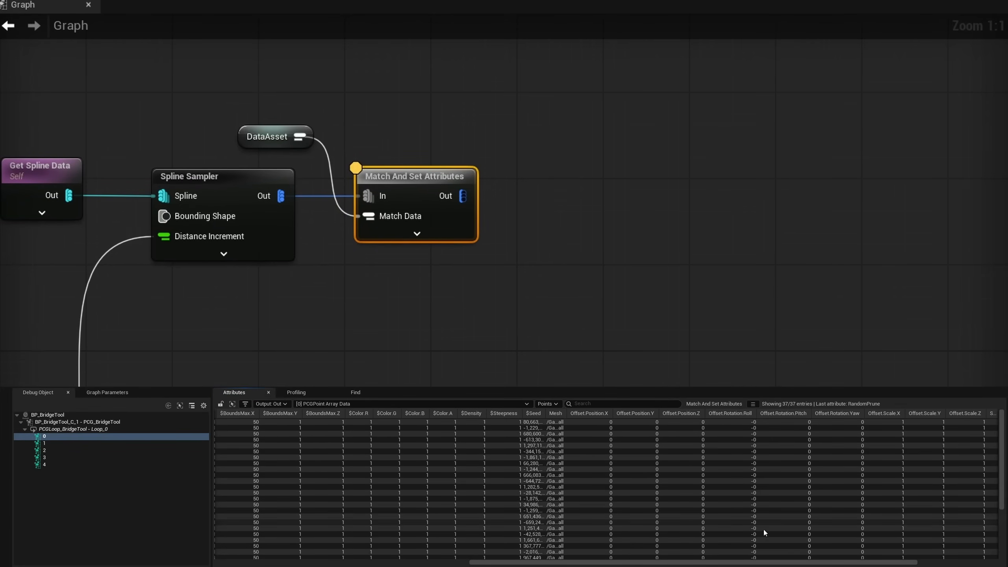
drag(752, 563, 841, 563)
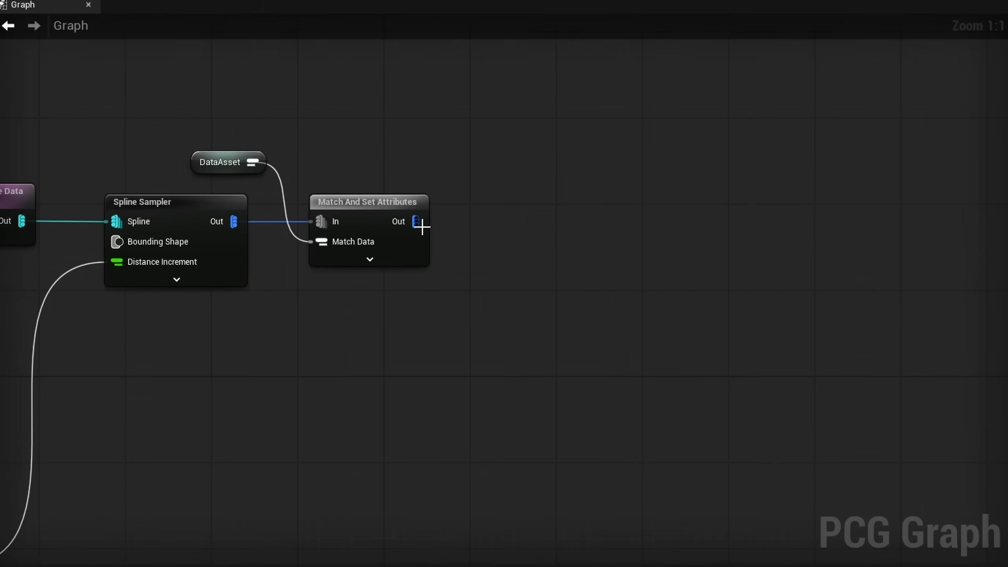
- Connect a Static Mesh Spawner to the Match And Set Attributes output and set its Mesh Selector Type to PCGMeshSelectorByAttribute
drag(415, 222, 438, 223)
text(sta)
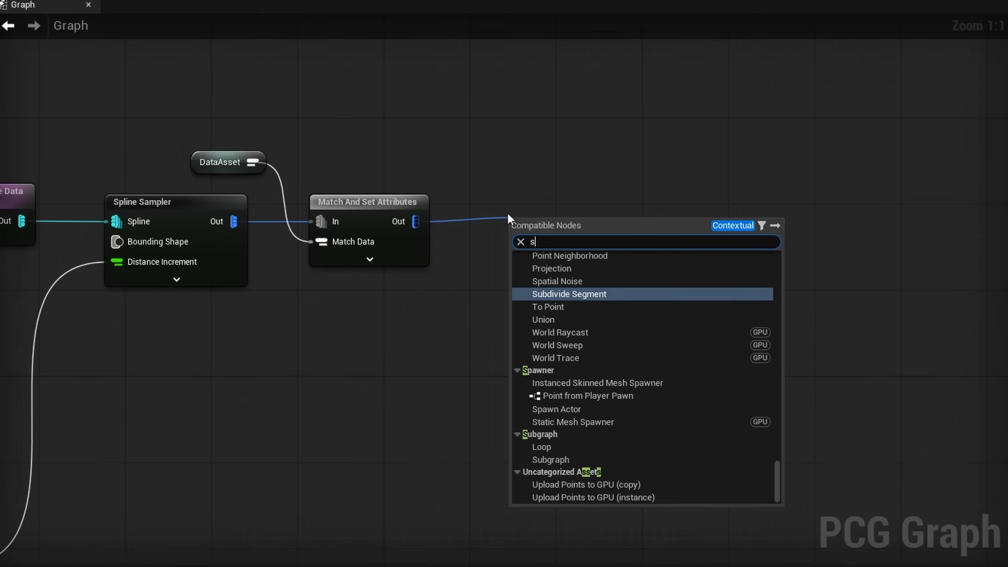
key(Return)
drag(561, 238, 516, 207)
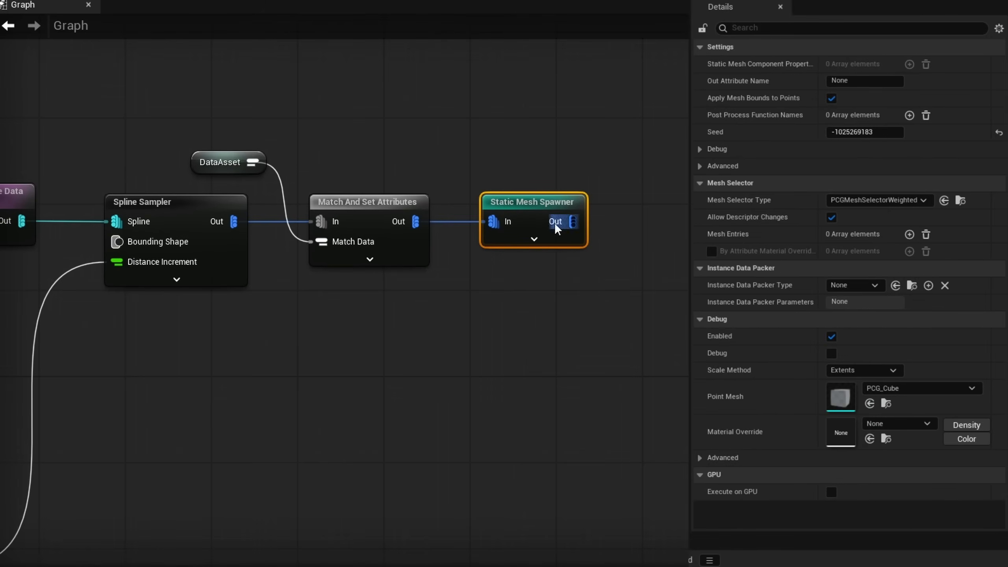
right_drag(614, 271, 445, 286)
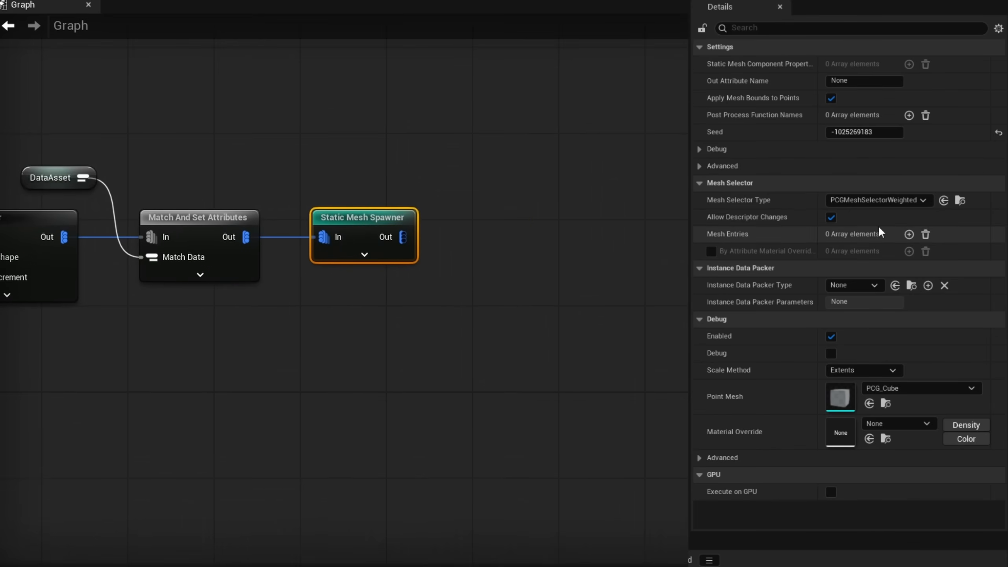
click(852, 201)
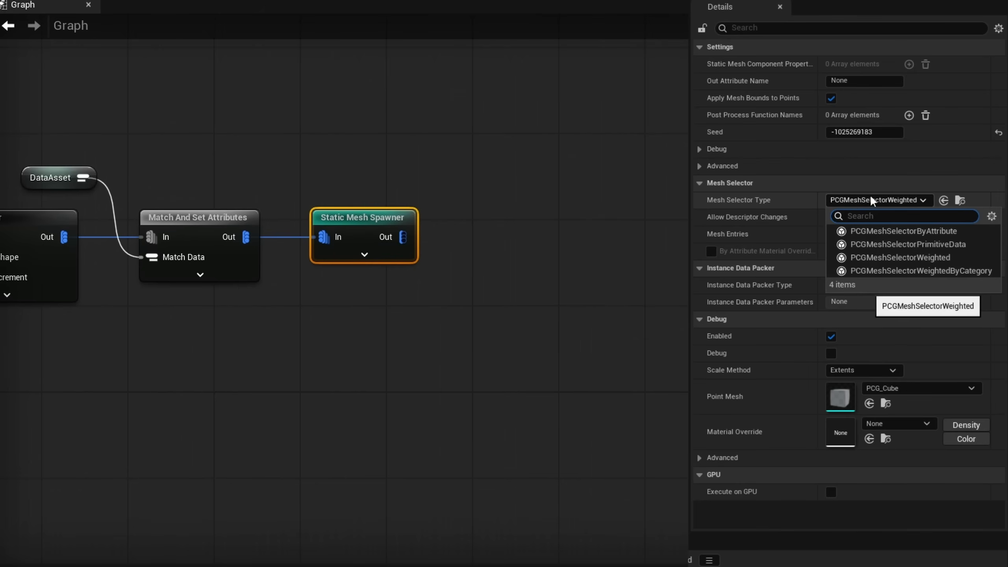
click(912, 231)
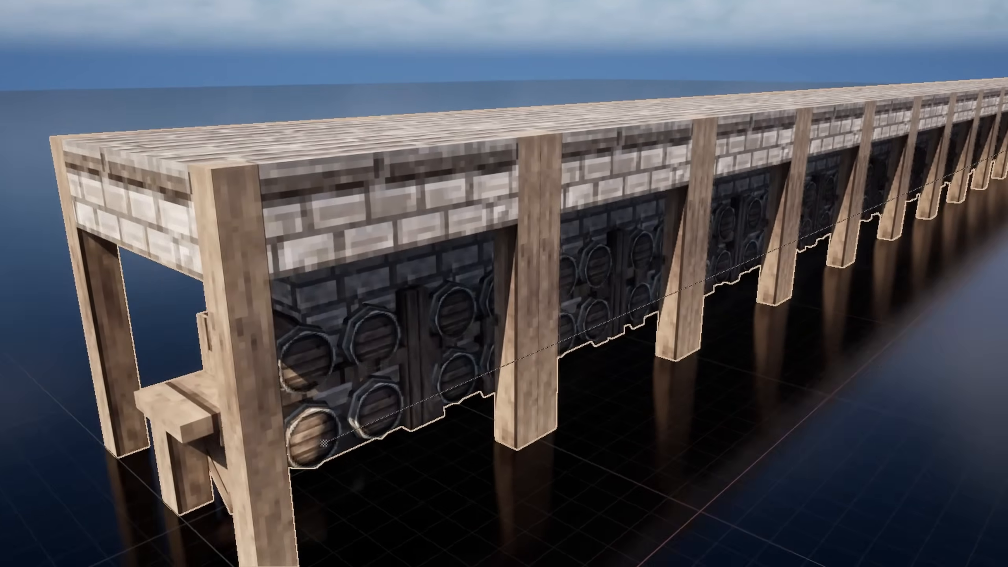
- Examine the spacing of the spawned bridge meshes in the viewport and the nodes feeding the Spline Sampler's Distance Increment
right_drag(674, 429, 632, 414)
right_drag(460, 320, 281, 226)
right_drag(457, 177, 326, 194)
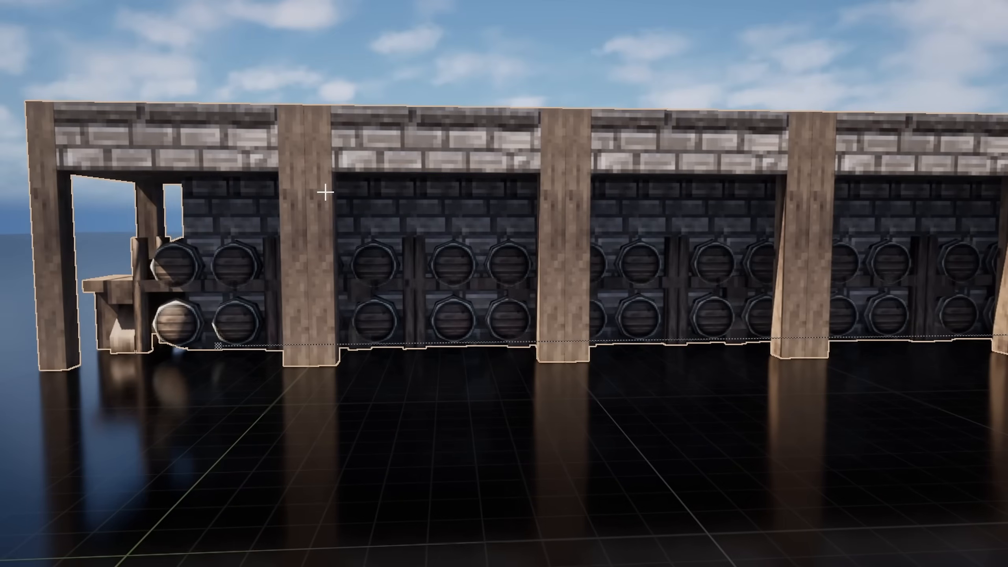
right_drag(710, 247, 370, 235)
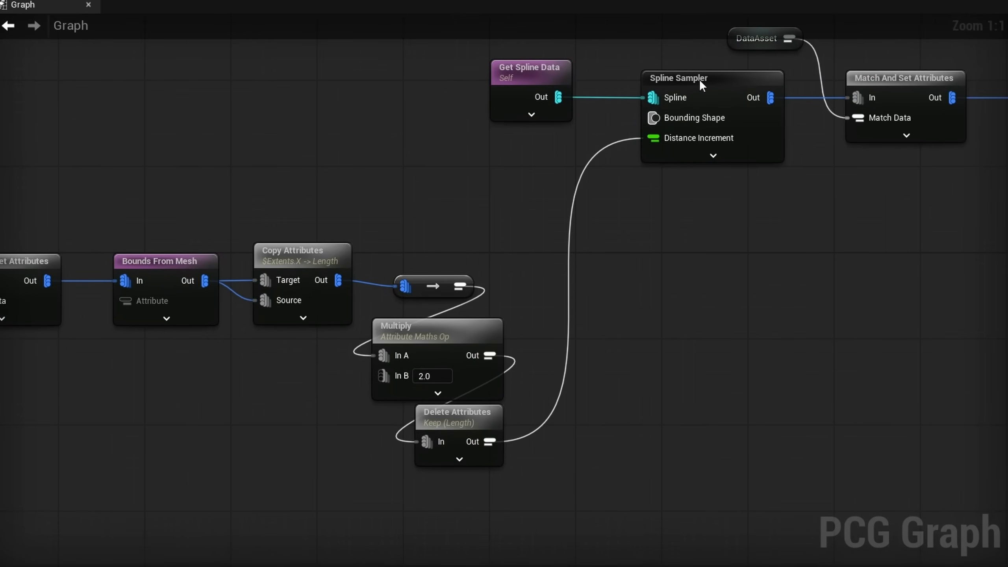
right_drag(544, 496, 419, 352)
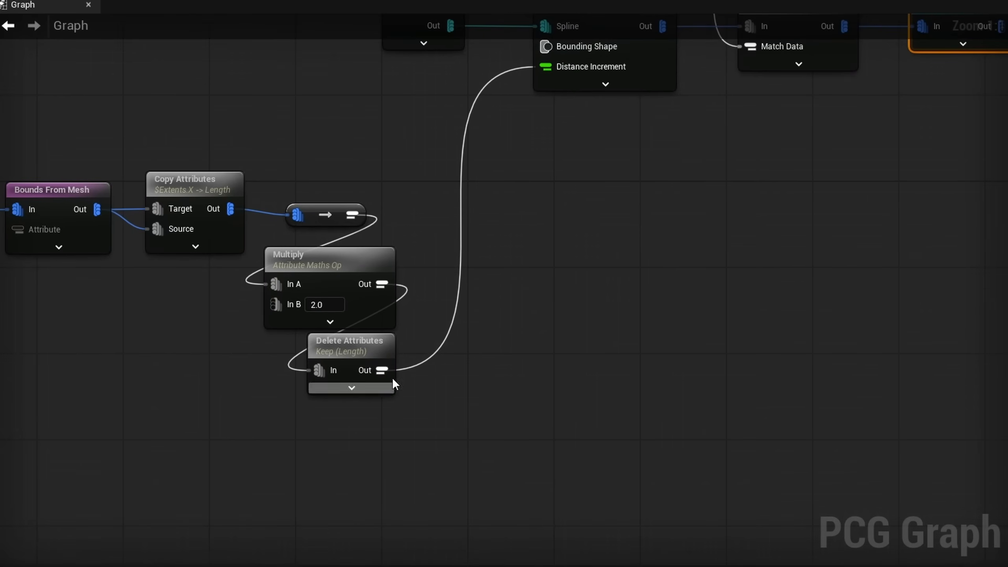
right_drag(528, 316, 570, 355)
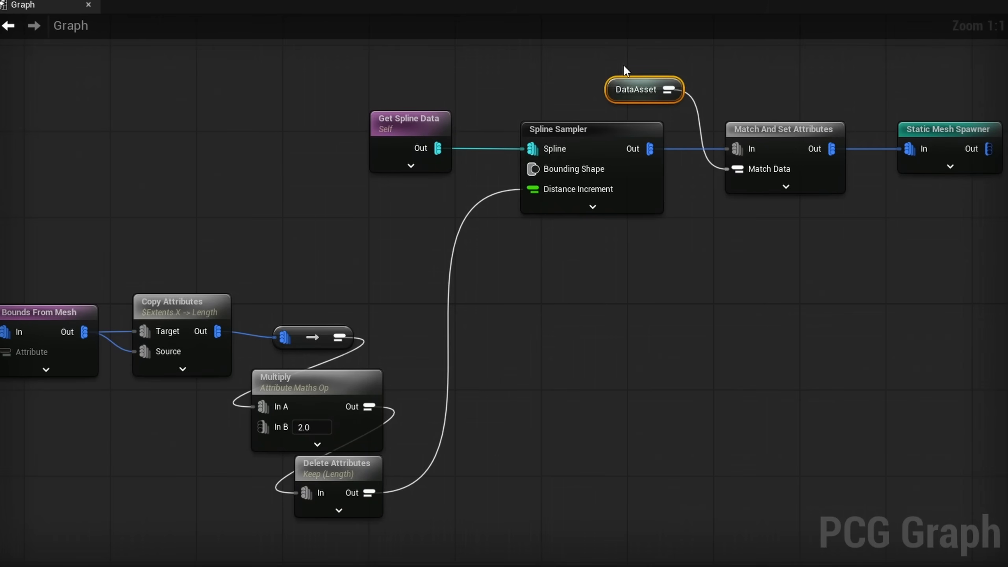
- Duplicate the DataAsset reroute and the Delete Attributes node below the length nodes, and connect the reroute to the duplicate's input
right_drag(535, 497, 710, 281)
key(ctrl+v)
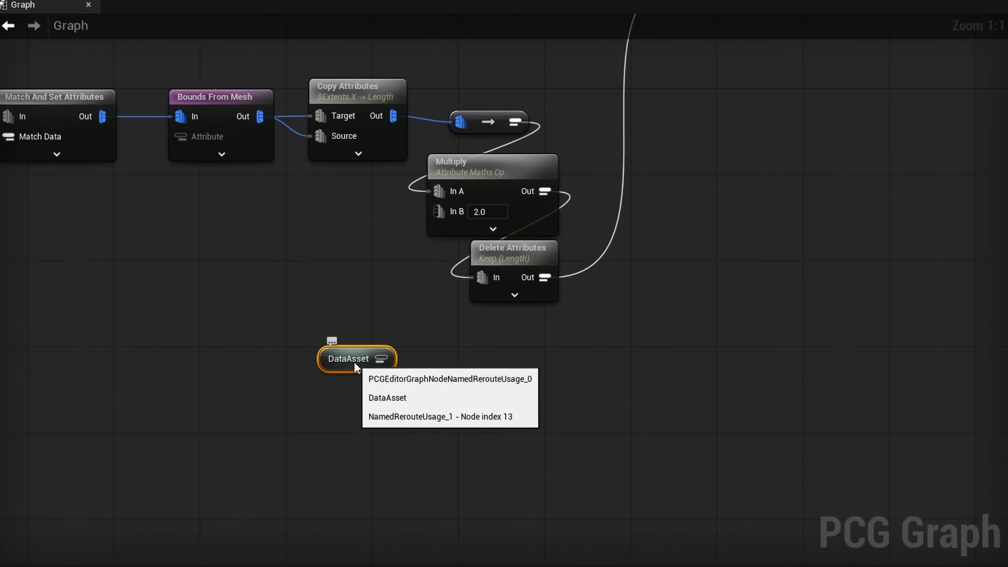
drag(484, 330, 512, 246)
key(ctrl+c)
key(ctrl+v)
drag(380, 360, 444, 360)
- Set the duplicated Delete Attributes node's selected attribute to SpacingOffset
click(864, 98)
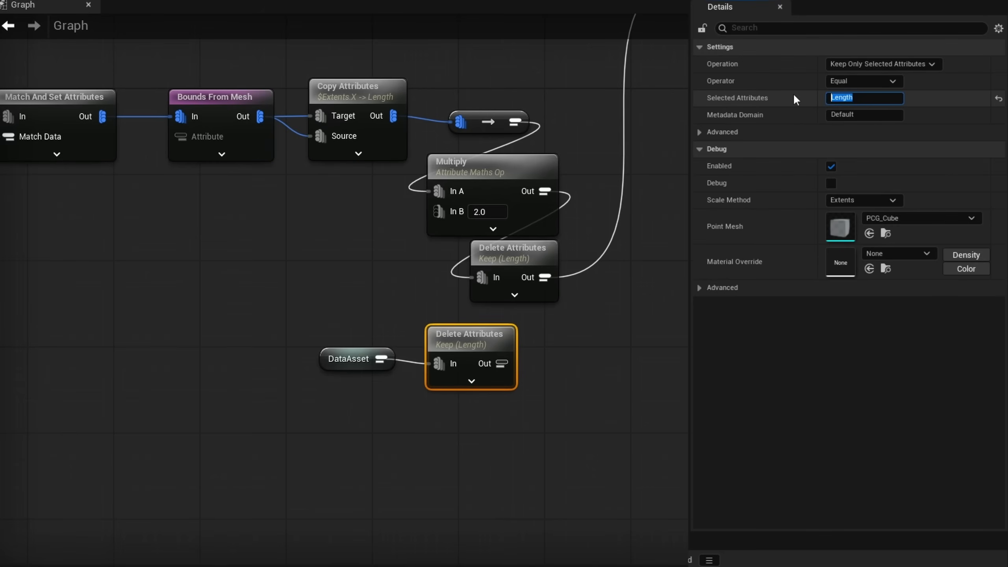
text(SpacingOffset)
key(Return)
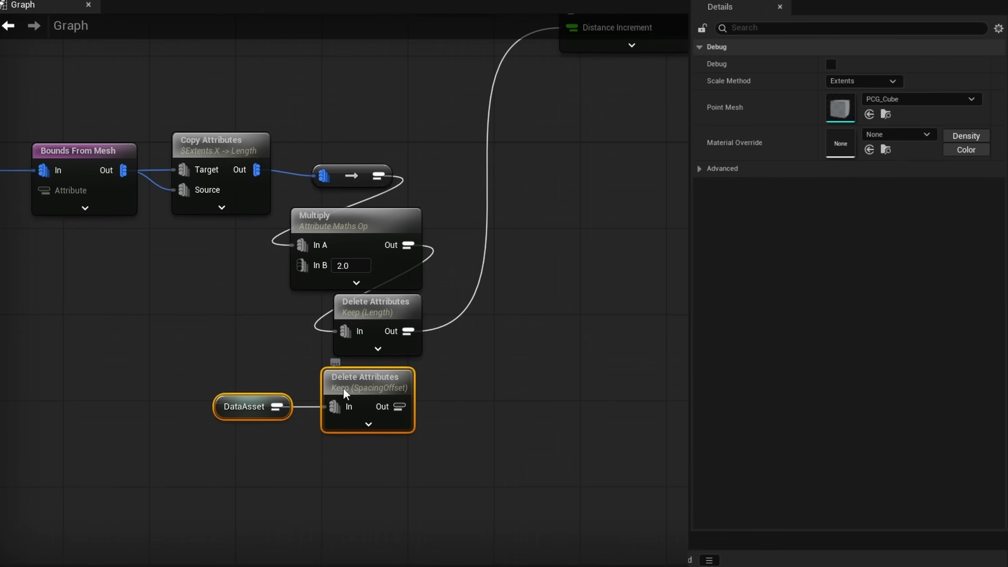
- Create an Add node with the Length output in In A and the SpacingOffset output in In B
right_drag(598, 374, 533, 396)
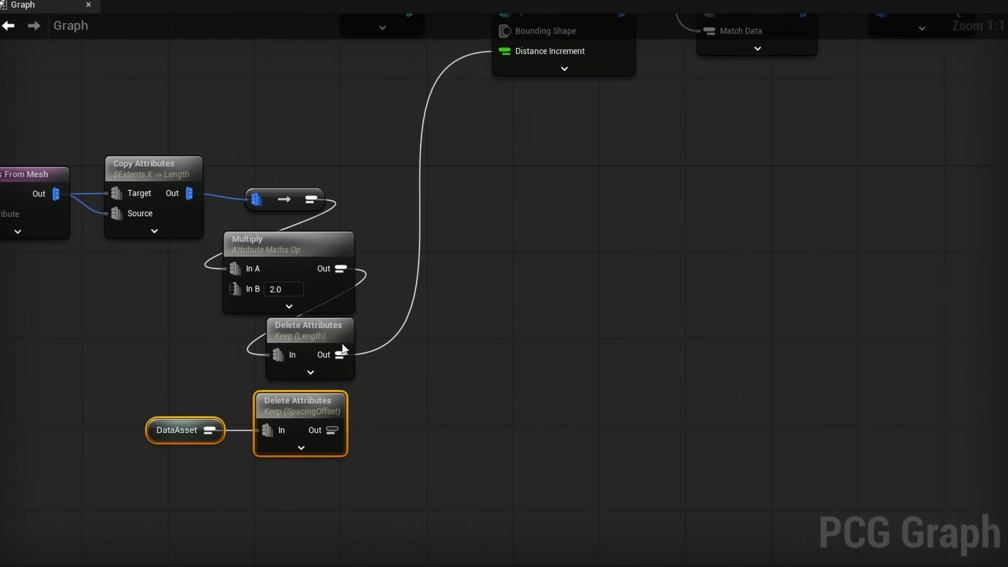
drag(336, 352, 403, 373)
text(add)
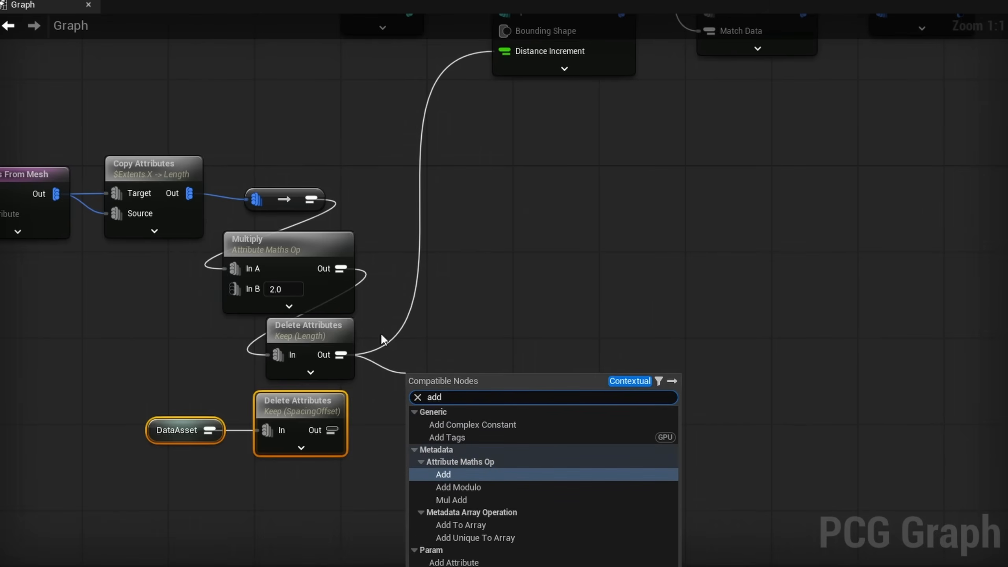
key(Return)
drag(332, 430, 418, 429)
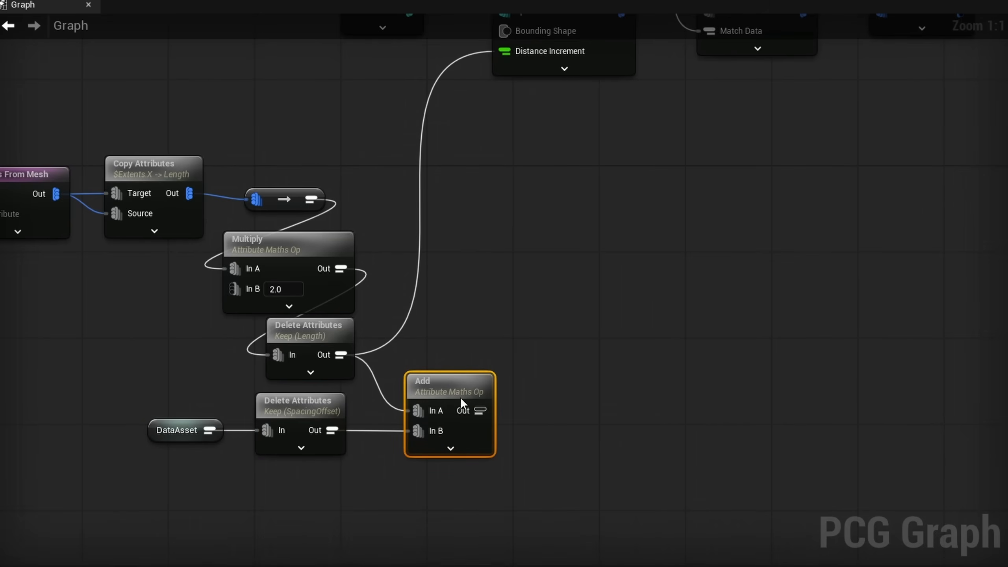
- Reposition the Add node and connect its output to the Spline Sampler's Distance Increment
drag(460, 395, 440, 369)
right_drag(441, 365, 427, 414)
drag(445, 435, 507, 96)
right_drag(242, 415, 436, 387)
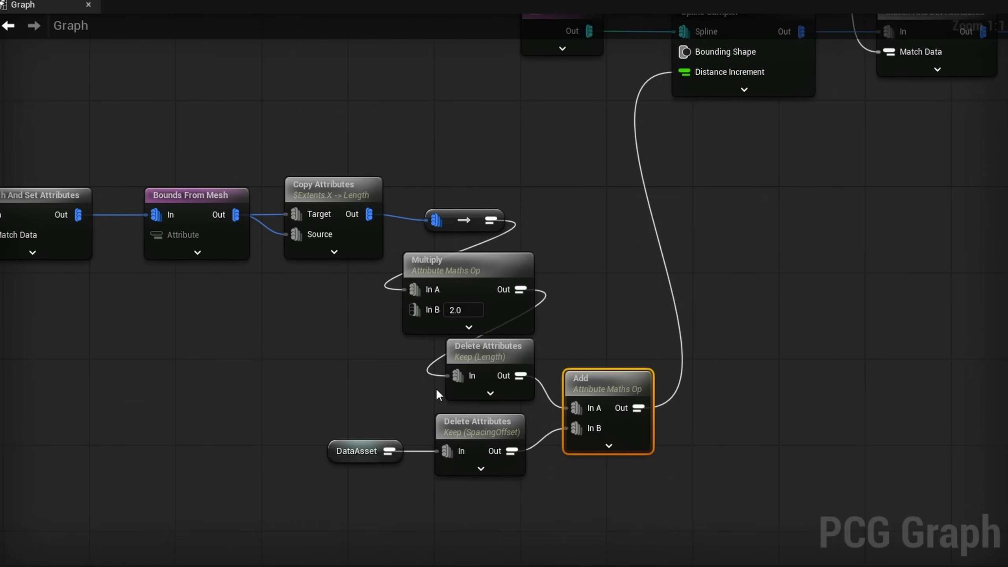
- Examine the mesh spacing along the bridge in the viewport
right_drag(306, 352, 850, 412)
right_drag(772, 405, 273, 284)
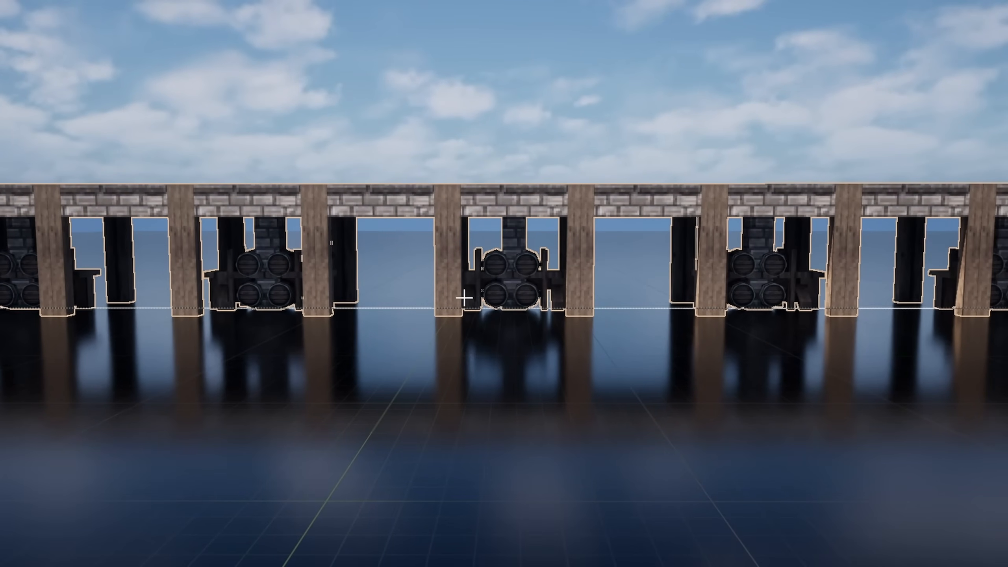
key(d)
right_drag(464, 298, 458, 293)
key(a)
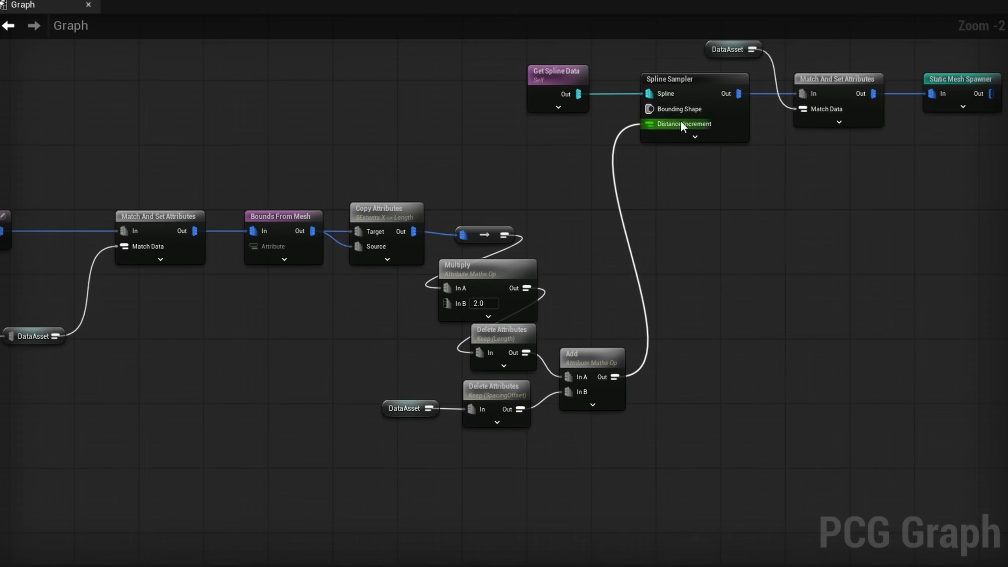
- Move the Static Mesh Spawner farther away from Match And Set Attributes to make room between them
right_drag(679, 124, 503, 187)
right_drag(502, 228, 441, 343)
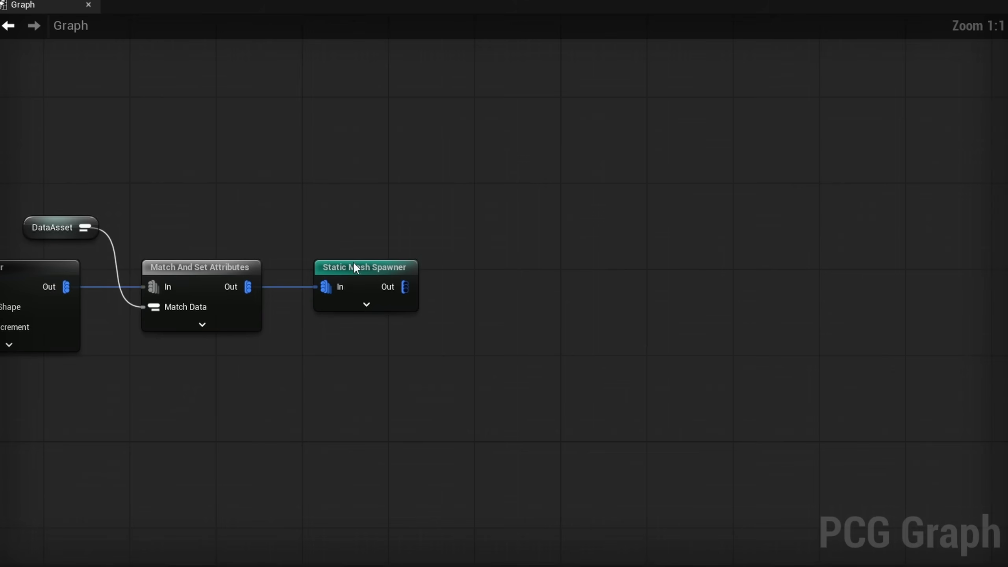
drag(355, 265, 655, 262)
right_drag(281, 300, 365, 296)
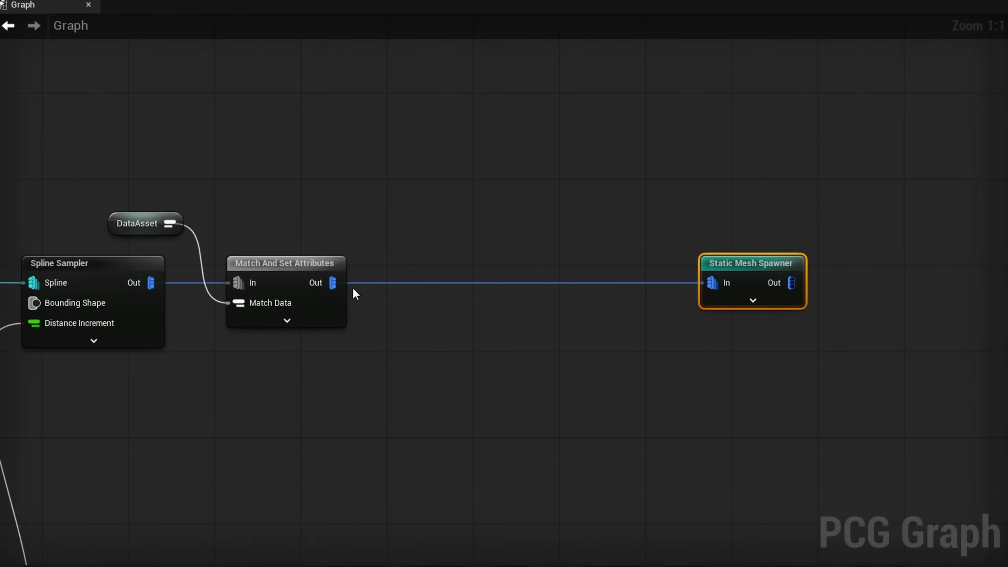
- Disconnect Match And Set Attributes from the Static Mesh Spawner and connect its output to a new Transform Points node
alt+click(339, 285)
drag(334, 282, 450, 274)
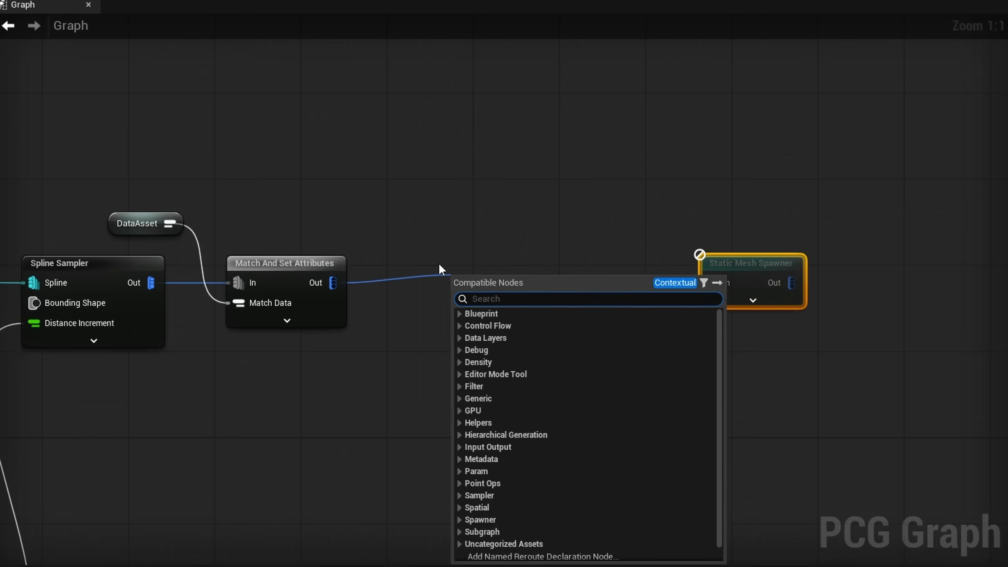
text(transform)
key(Return)
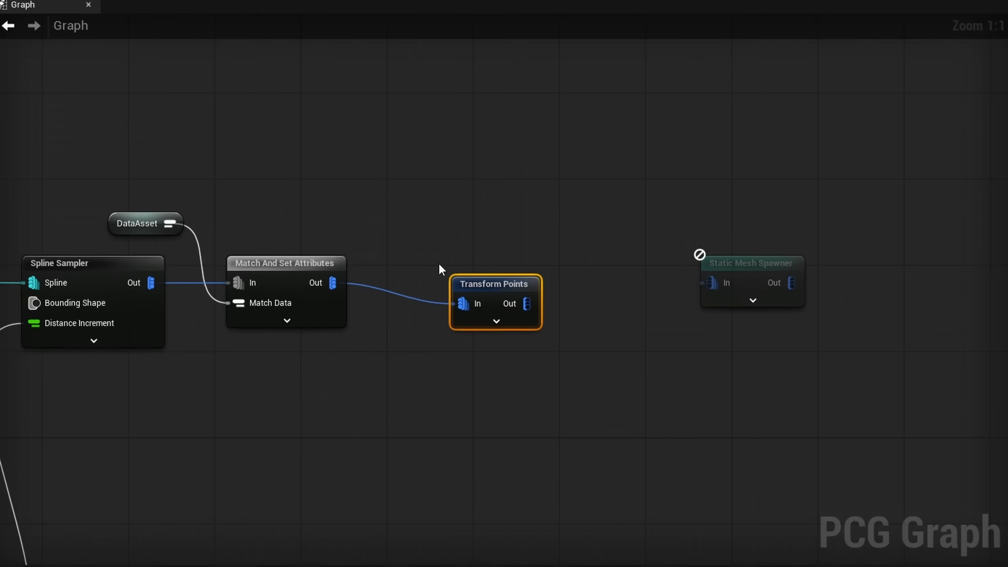
- Expand Transform Points, connect its output to the Static Mesh Spawner in a straight line, and turn off its Uniform Scale
click(478, 324)
drag(592, 304, 710, 284)
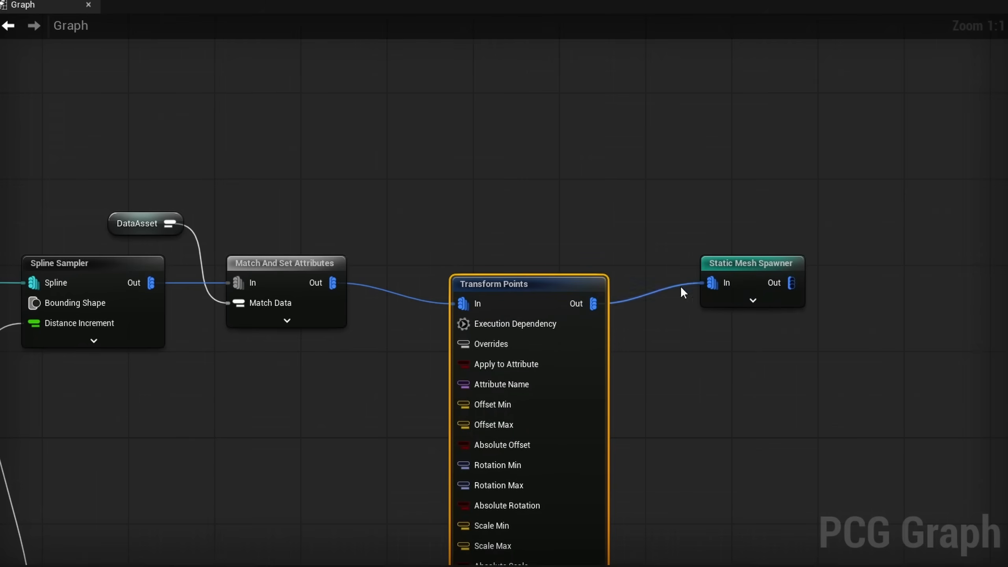
drag(546, 300, 581, 281)
right_drag(406, 407, 335, 244)
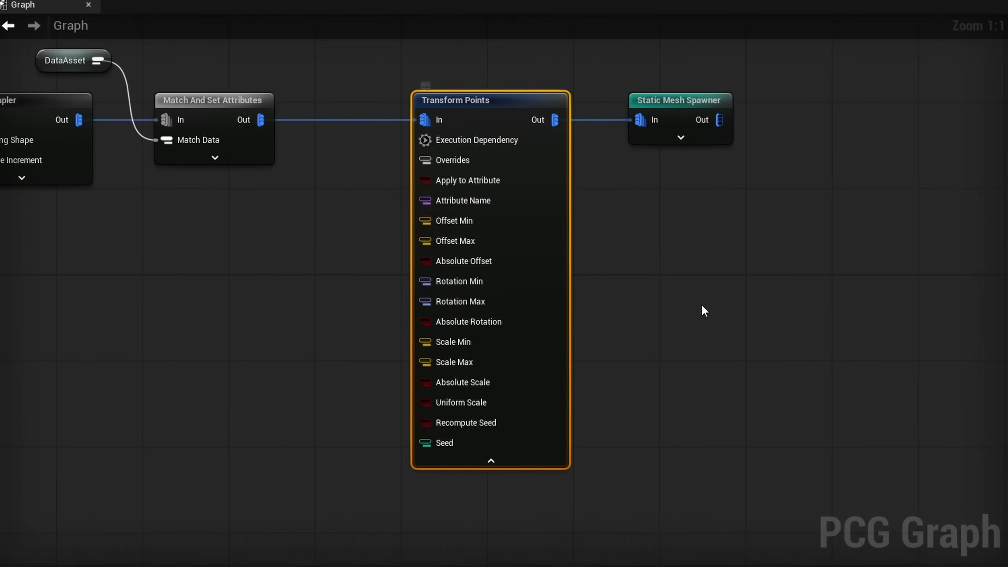
right_drag(455, 218, 341, 233)
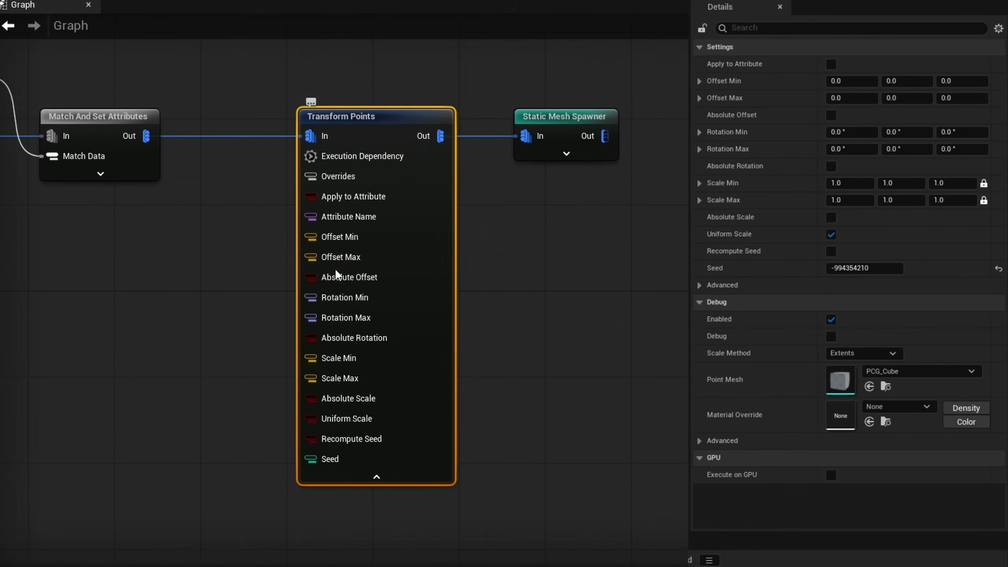
click(831, 234)
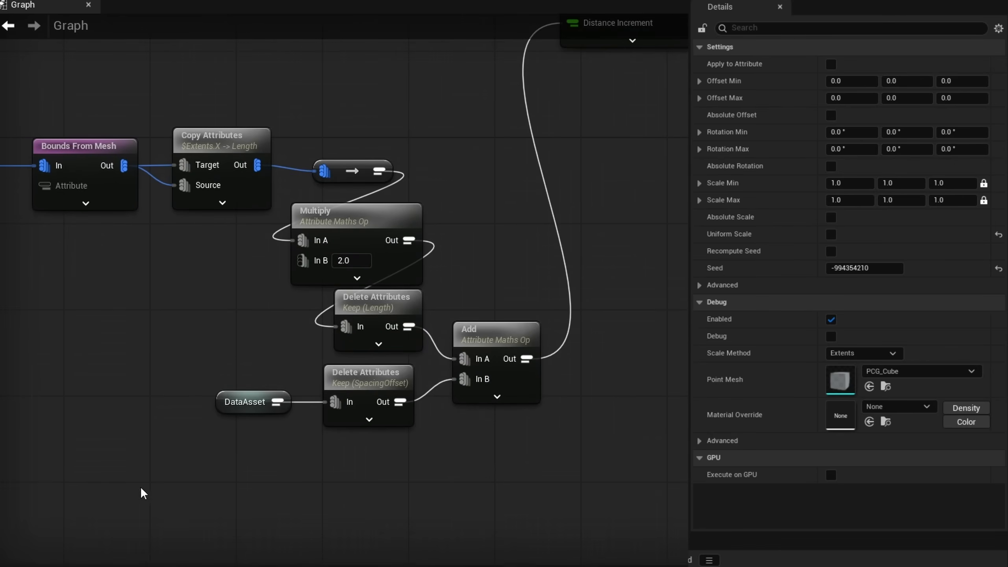
- Copy the DataAsset node and its SpacingOffset Delete Attributes node, and paste the pair below the Spline Sampler
drag(209, 467, 383, 403)
right_drag(569, 347, 205, 446)
key(ctrl+v)
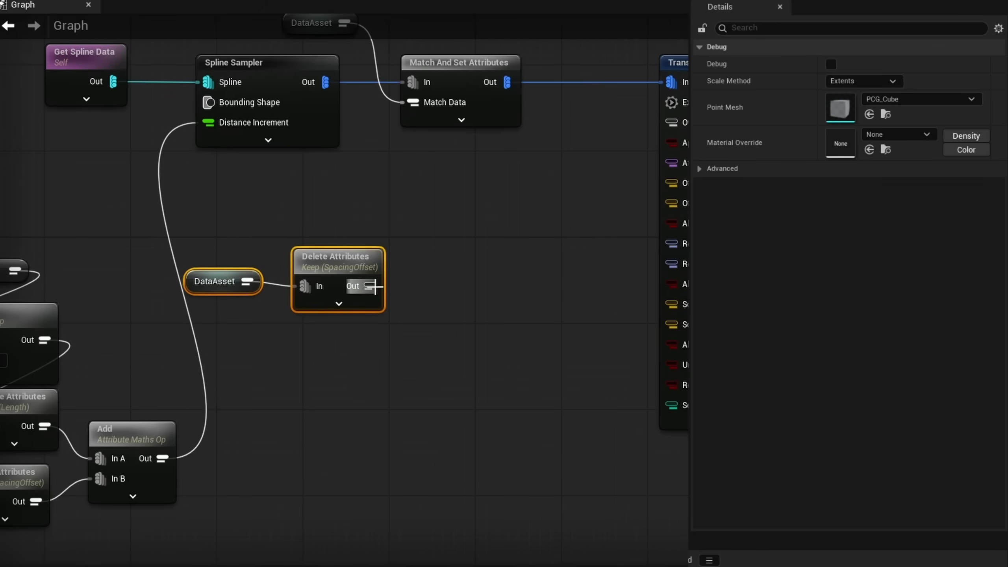
- Set the pasted Delete Attributes node to keep only the Offset attribute and inspect its output attributes
click(330, 254)
click(884, 97)
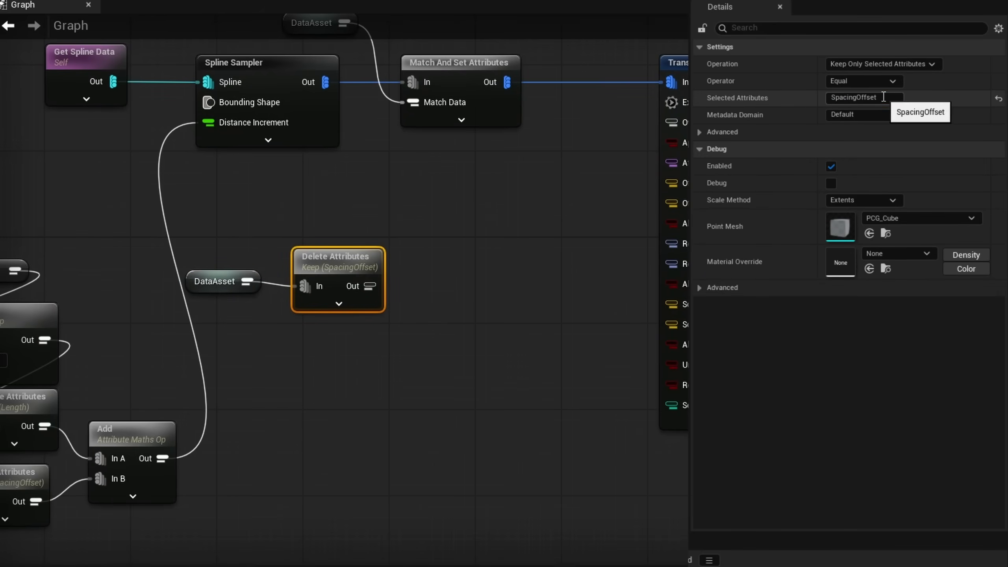
drag(860, 98, 829, 98)
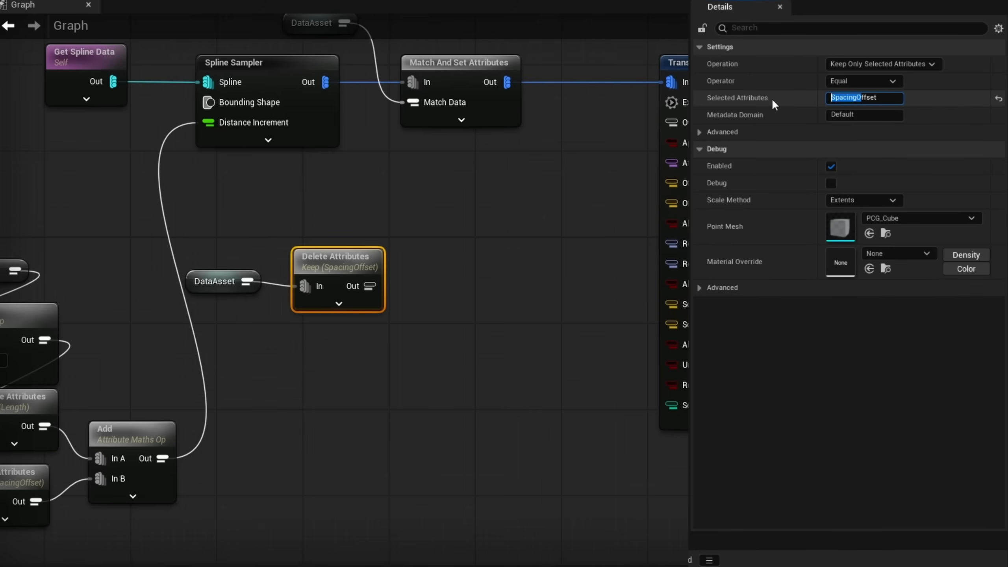
key(BackSpace)
key(Return)
drag(413, 371, 353, 234)
key(a)
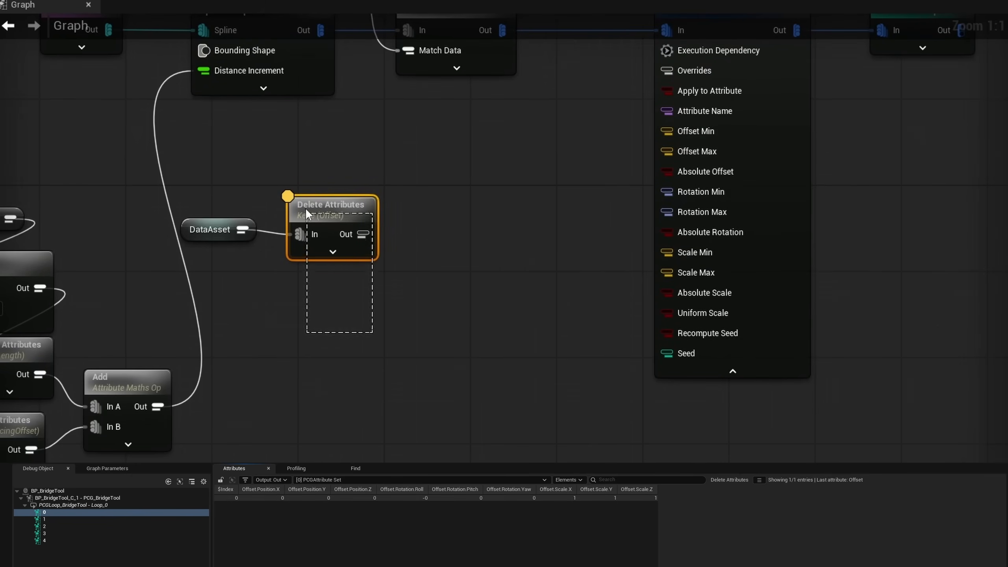
drag(317, 204, 304, 205)
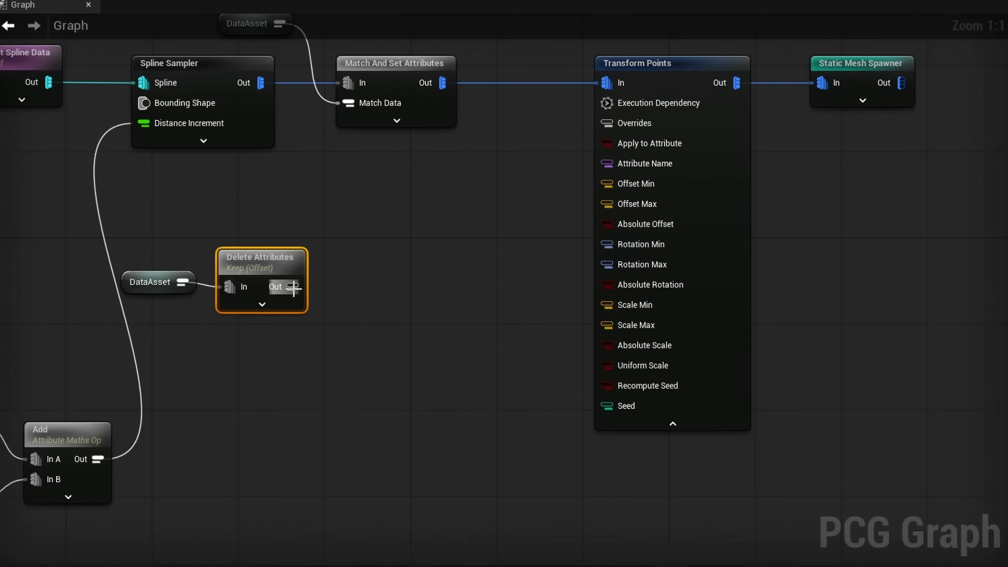
- Add a Break Transform Attribute node fed by the Offset Delete Attributes node, then align the chain and move it up
drag(294, 287, 357, 275)
text(break)
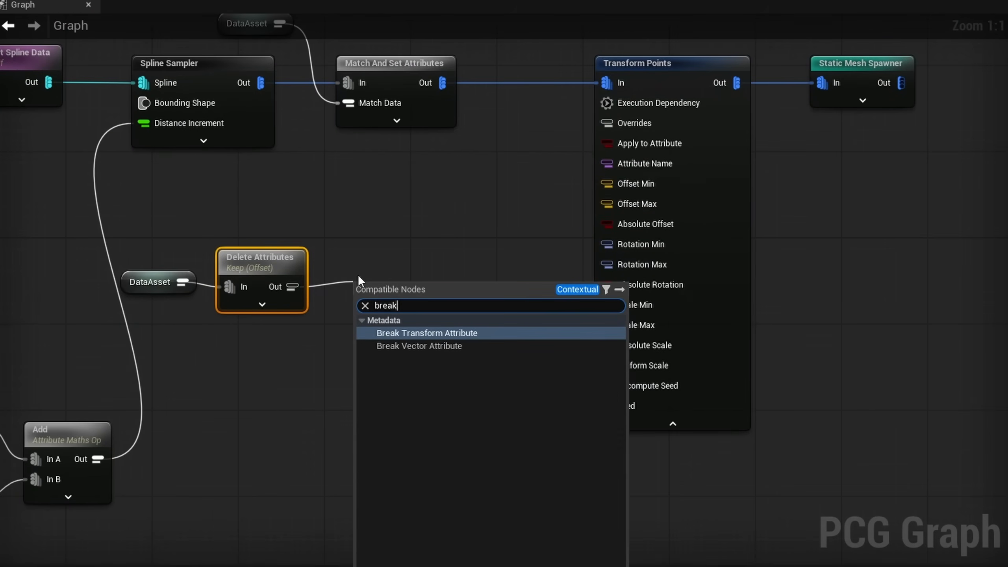
key(Return)
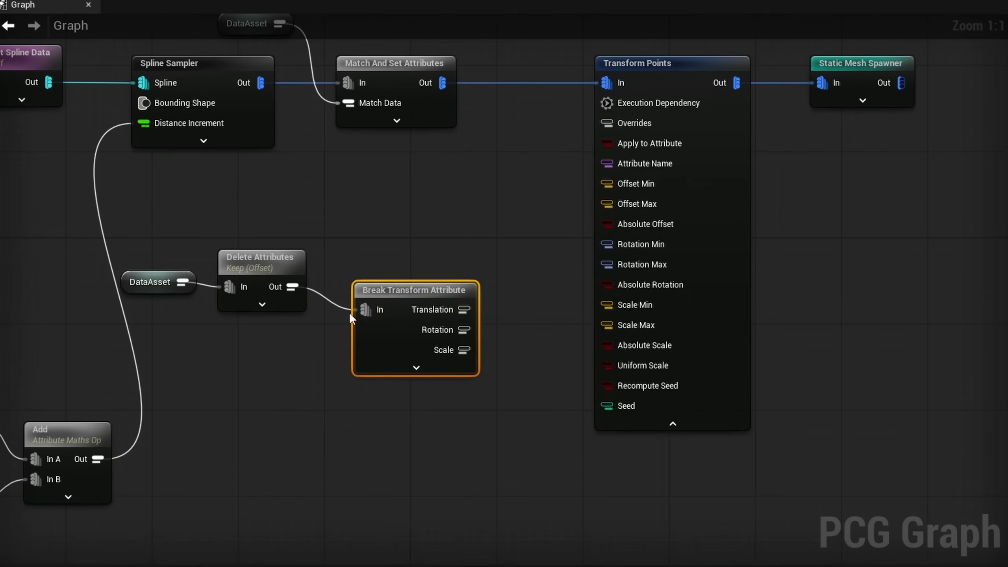
drag(380, 344, 363, 322)
drag(405, 219, 129, 302)
key(q)
drag(378, 326, 368, 283)
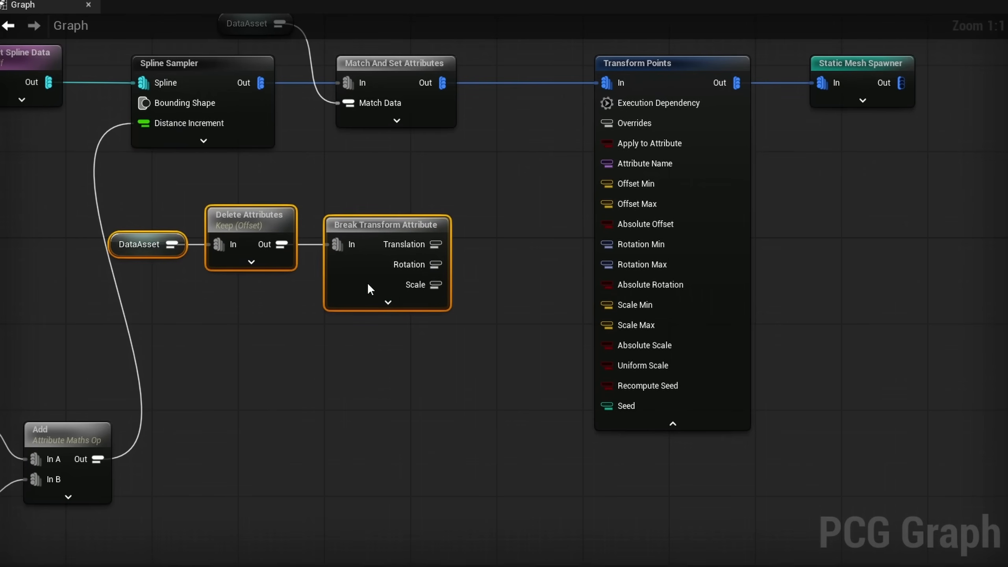
- Connect Translation, Rotation and Scale to the Min and Max inputs for Offset, Rotation and Scale on Transform Points, using reroute nodes
drag(427, 245, 606, 203)
click(563, 191)
double_click(563, 190)
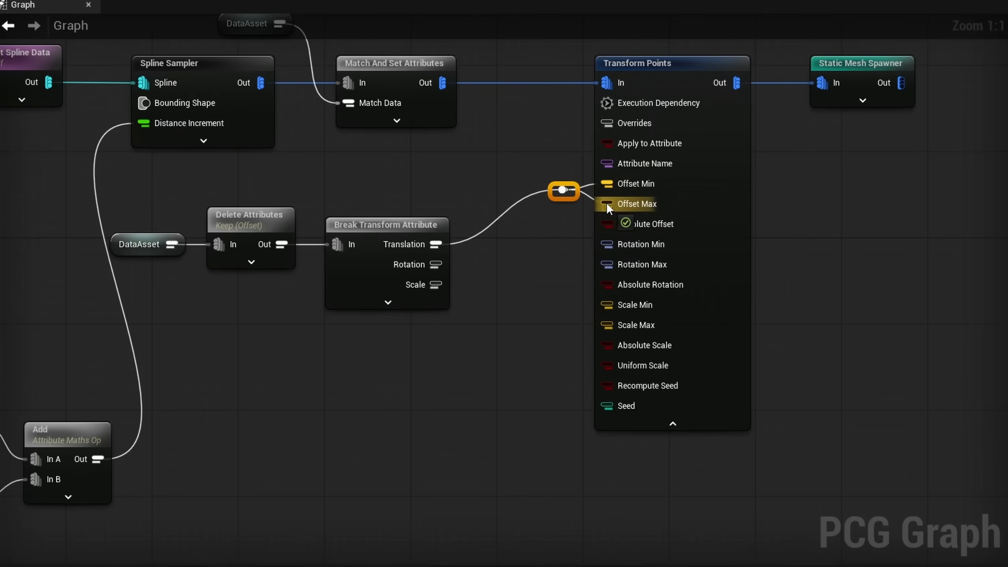
drag(437, 265, 607, 264)
double_click(562, 246)
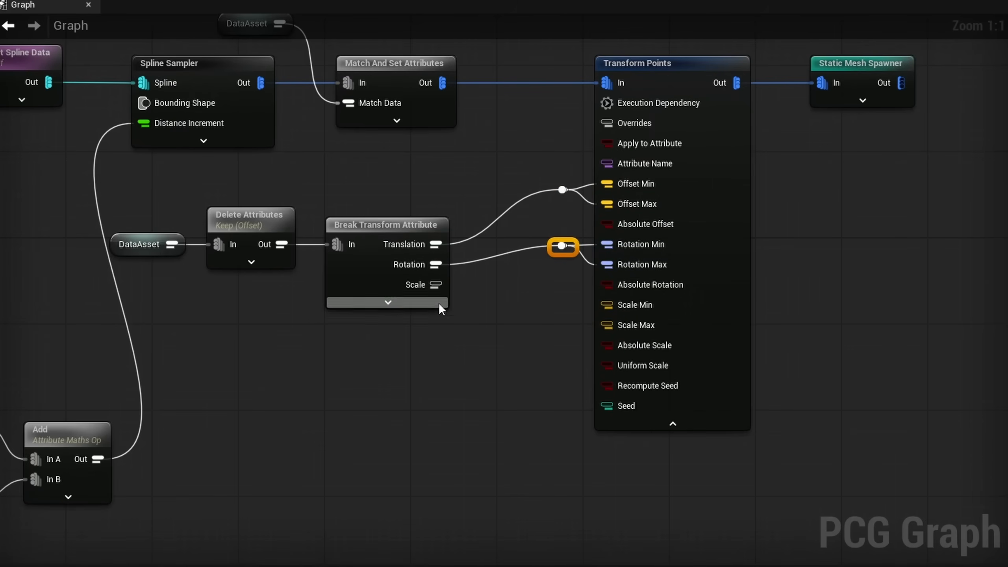
drag(436, 285, 606, 324)
double_click(559, 303)
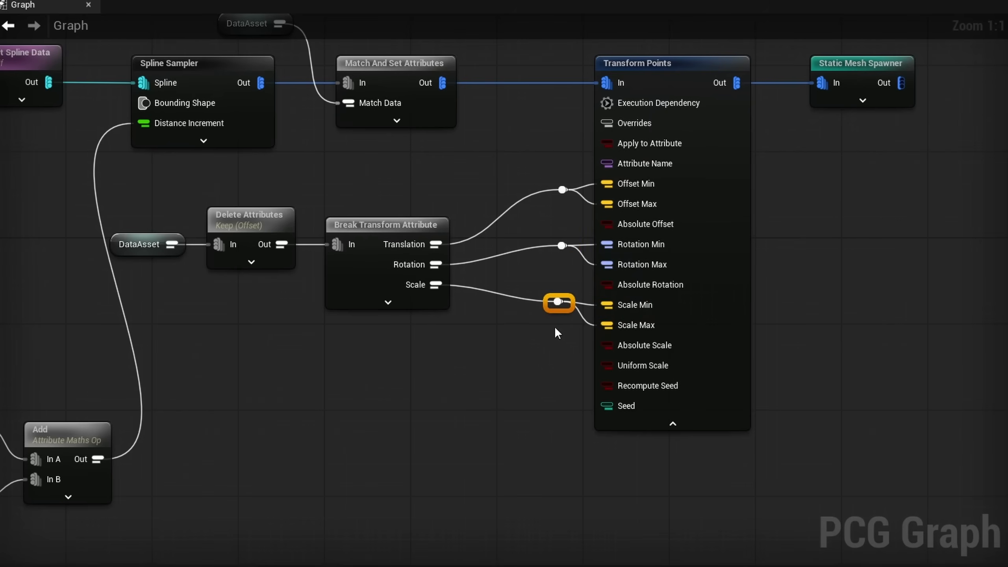
- Collapse the unused pins on Transform Points and reposition the three reroute nodes to match its inputs
click(680, 426)
drag(589, 375, 535, 175)
drag(573, 313, 562, 227)
click(568, 260)
drag(576, 272, 560, 160)
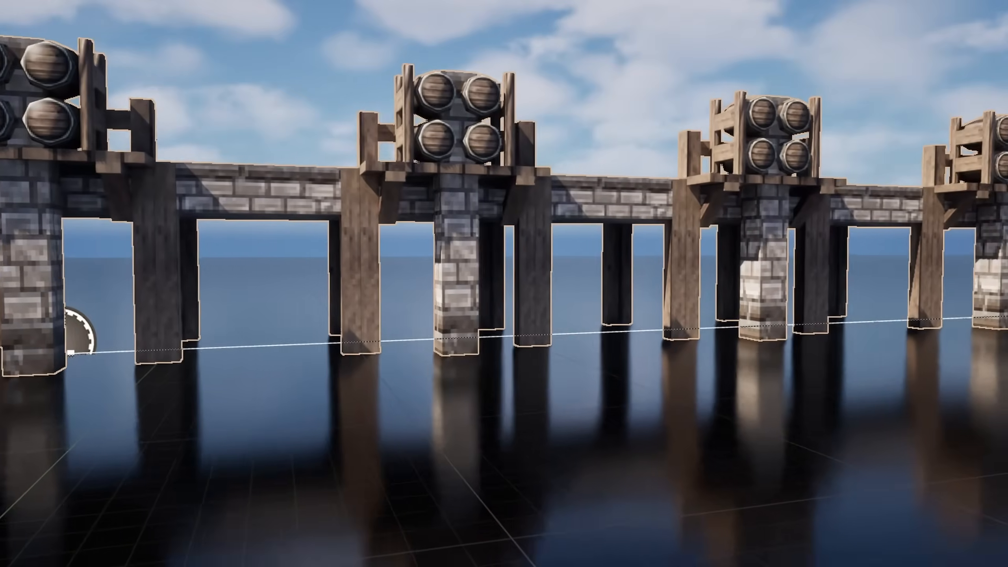
- Examine the bridge from several angles in the viewport to check the placement of its pillars and meshes
right_drag(556, 318, 556, 378)
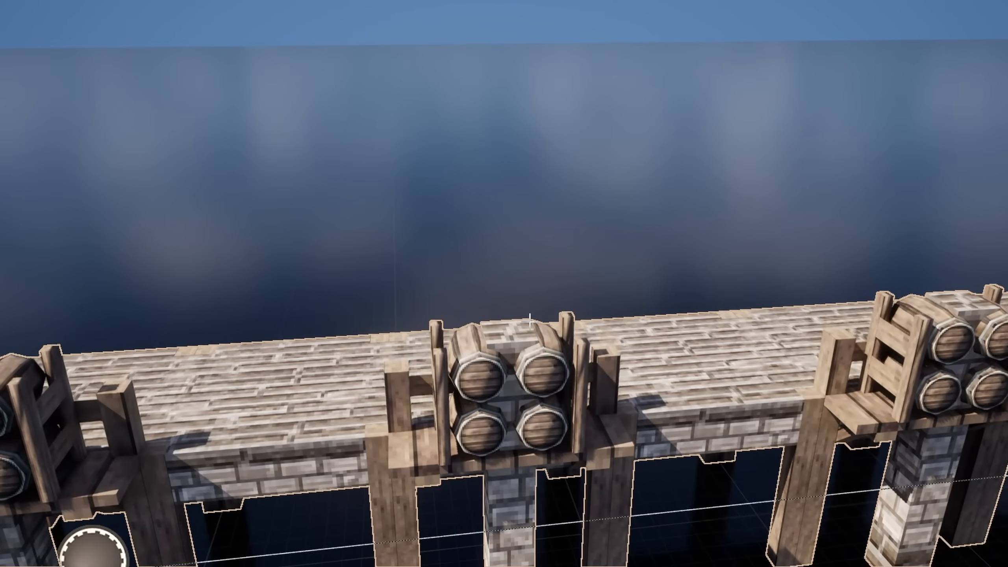
right_drag(549, 329, 639, 305)
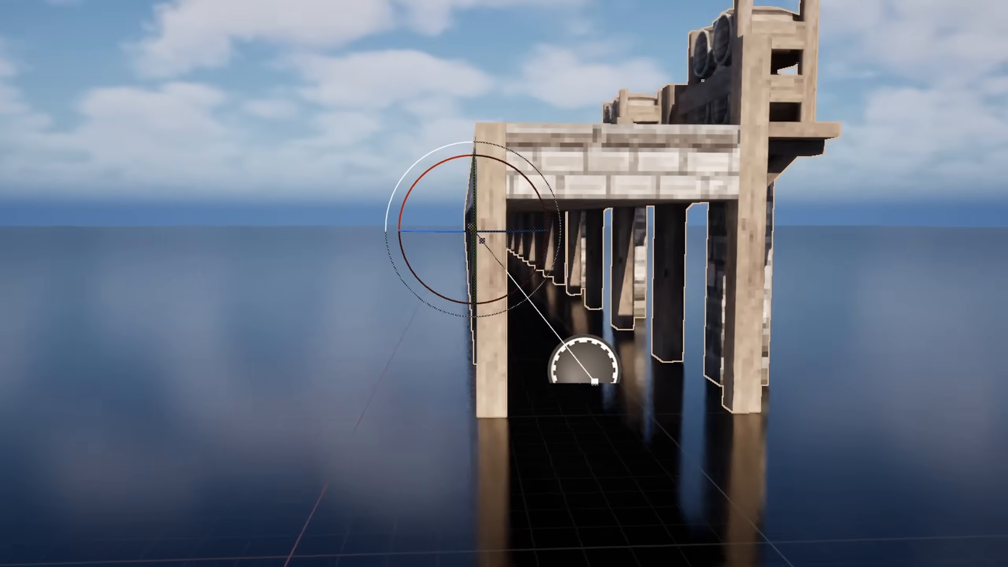
right_drag(734, 274, 785, 318)
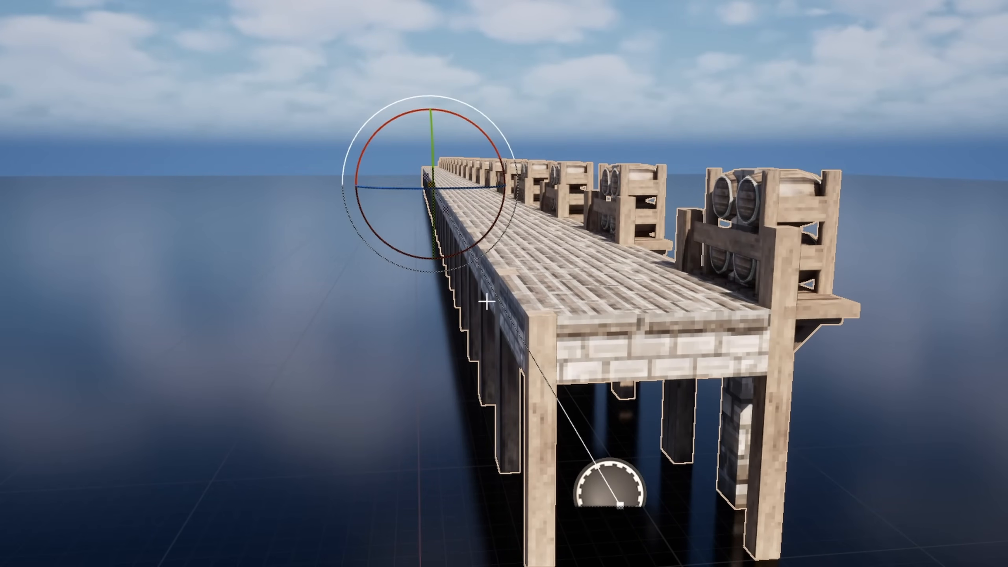
right_drag(438, 304, 300, 333)
right_drag(476, 350, 464, 358)
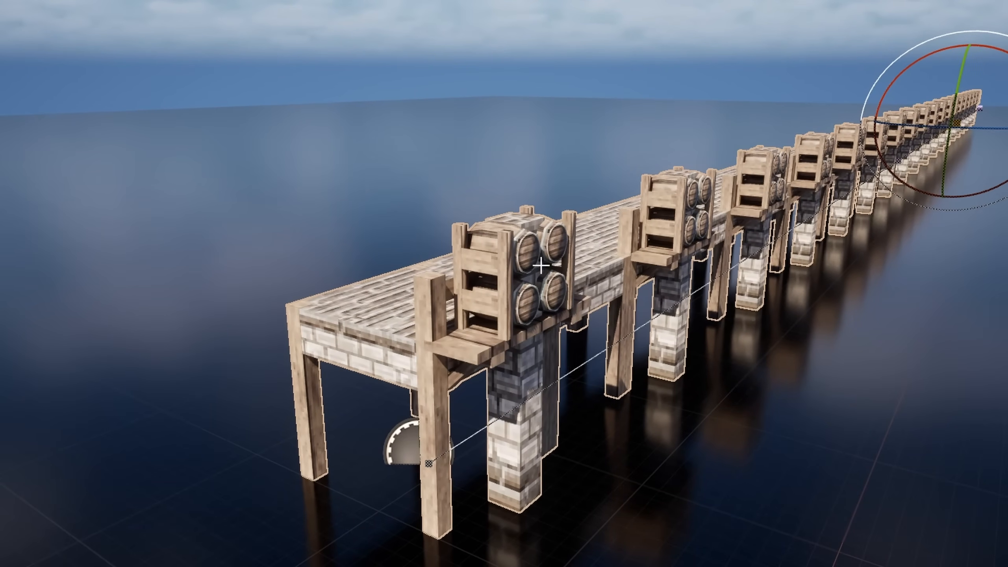
right_drag(566, 328, 594, 278)
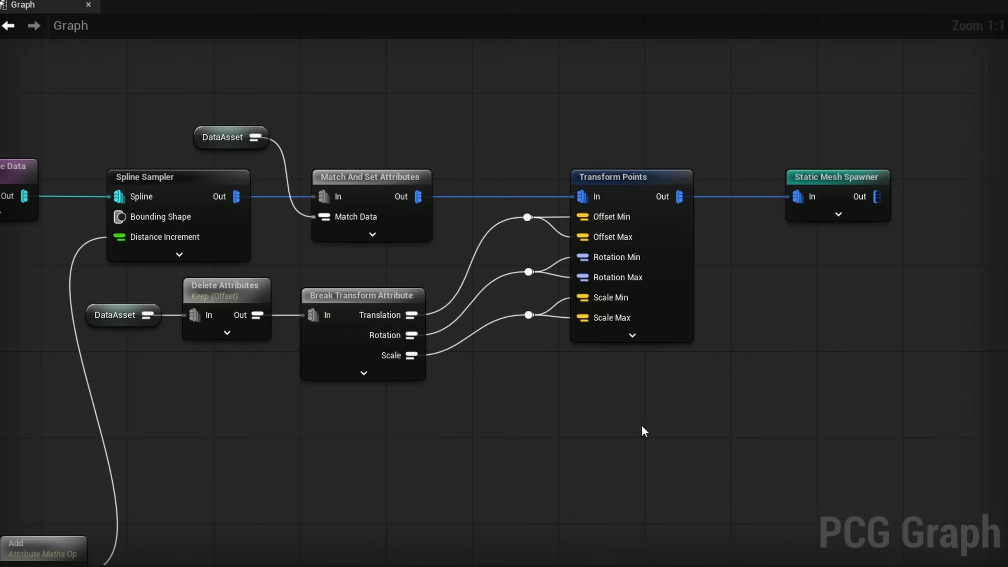
- Move the Offset chain, Transform Points and Static Mesh Spawner farther away from Match And Set Attributes to make room
right_drag(641, 428, 679, 461)
right_drag(688, 419, 602, 415)
drag(698, 480, 468, 236)
shift+drag(503, 542, 60, 312)
right_drag(890, 375, 749, 426)
shift+drag(770, 416, 578, 226)
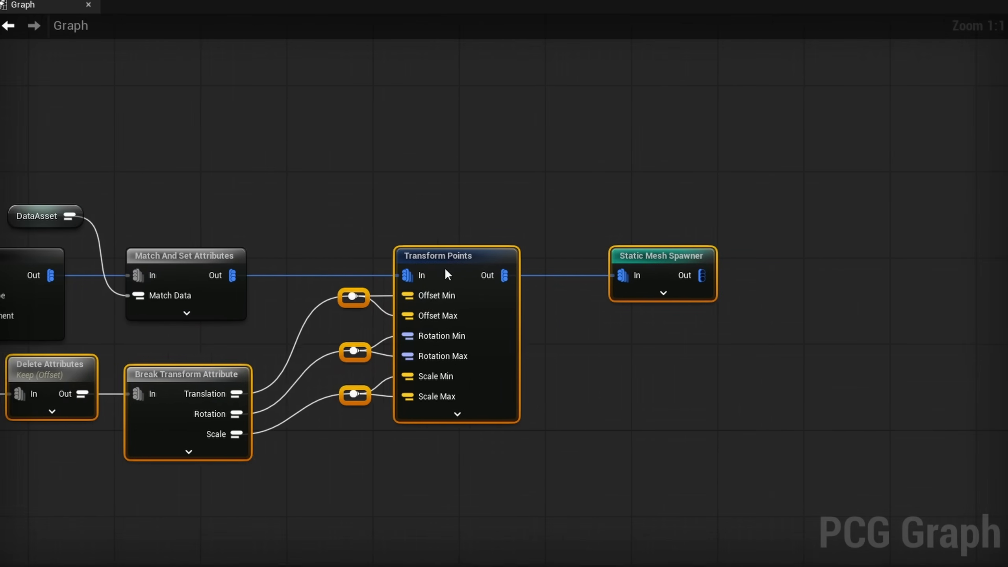
drag(444, 268, 787, 267)
right_drag(303, 222, 428, 234)
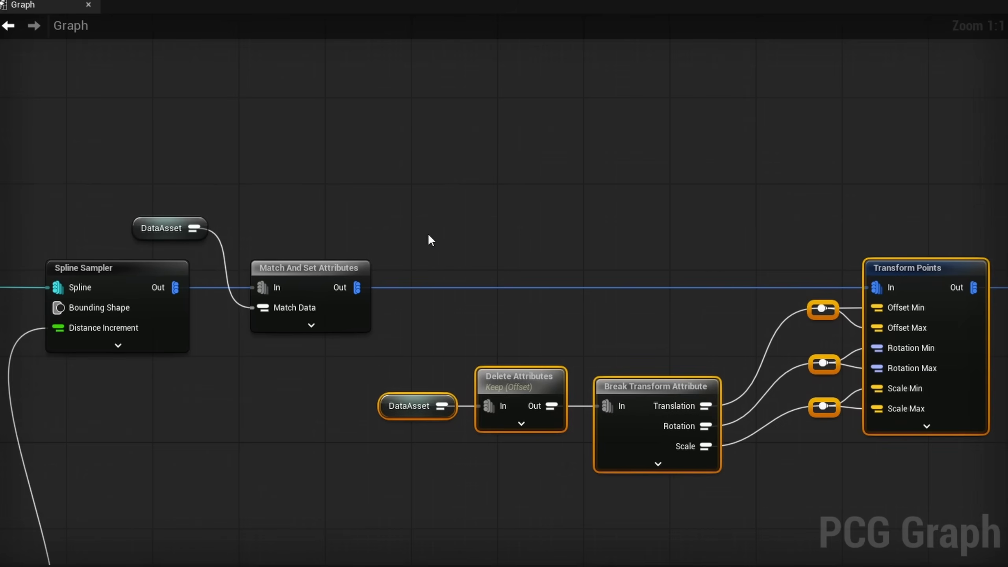
- Insert a Branch node between Match And Set Attributes and Transform Points, with Output A feeding Transform Points
right_click(446, 251)
text(branch)
key(Return)
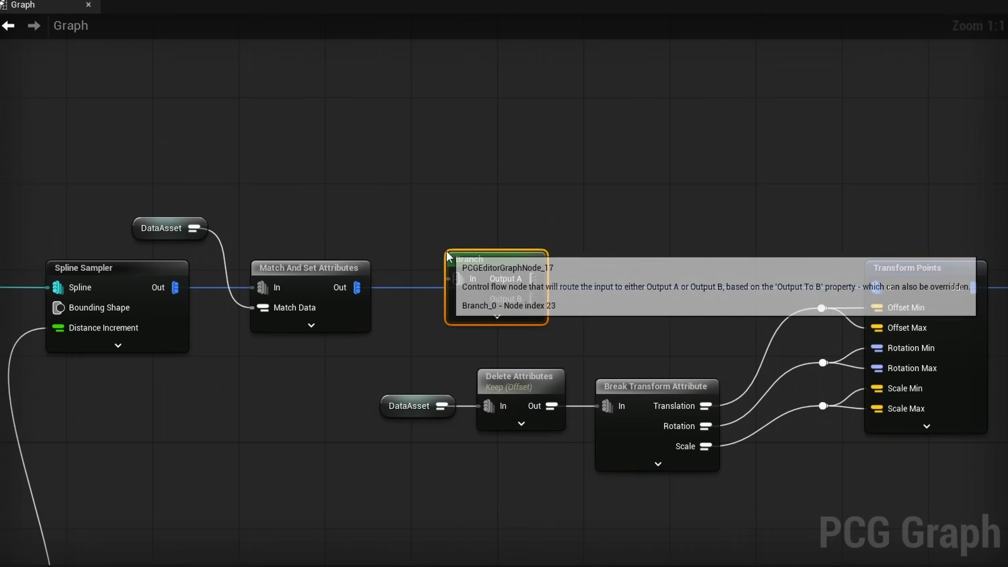
drag(357, 287, 458, 278)
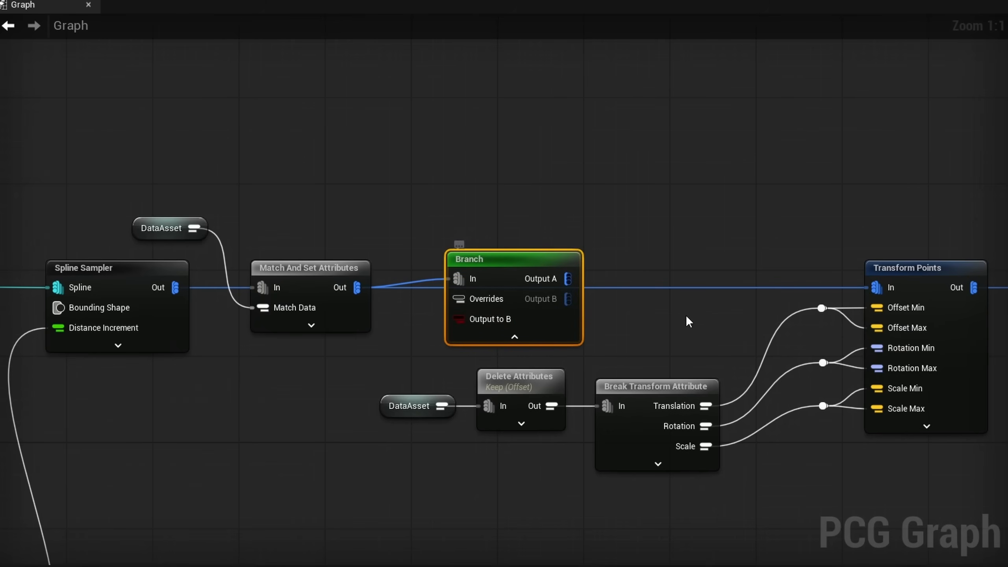
right_drag(827, 307, 639, 207)
alt+click(690, 188)
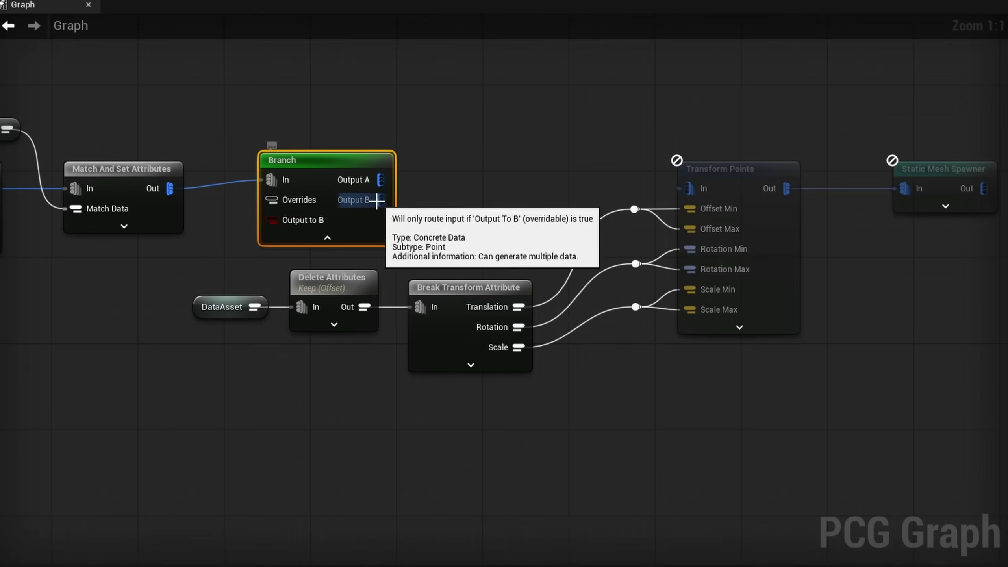
drag(331, 180, 689, 189)
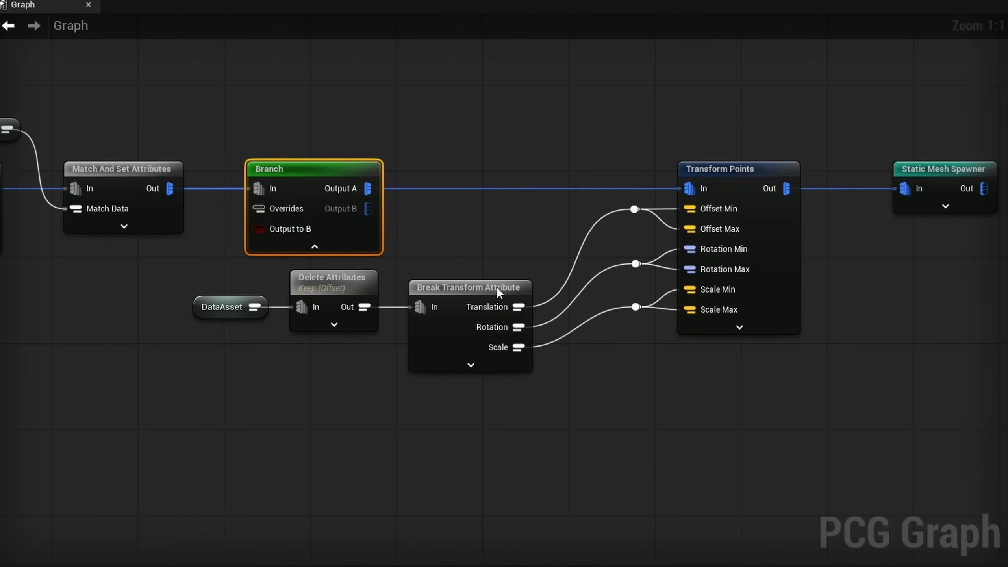
drag(483, 410, 192, 289)
click(233, 226)
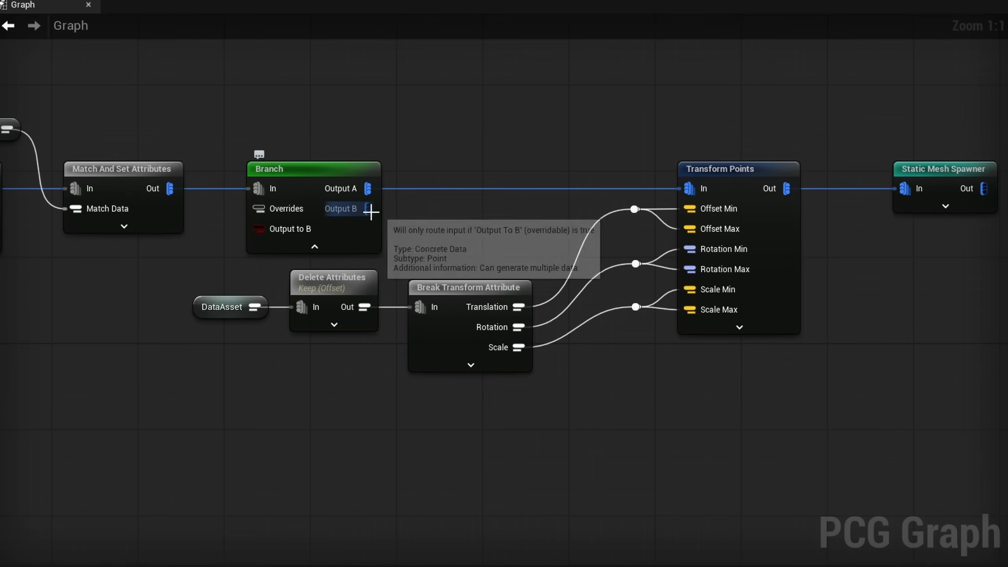
- Connect the Branch's Output B to Transform Points, and duplicate Transform Points with its three reroute nodes below the original
drag(359, 209, 691, 189)
drag(370, 205, 718, 458)
drag(668, 297, 457, 67)
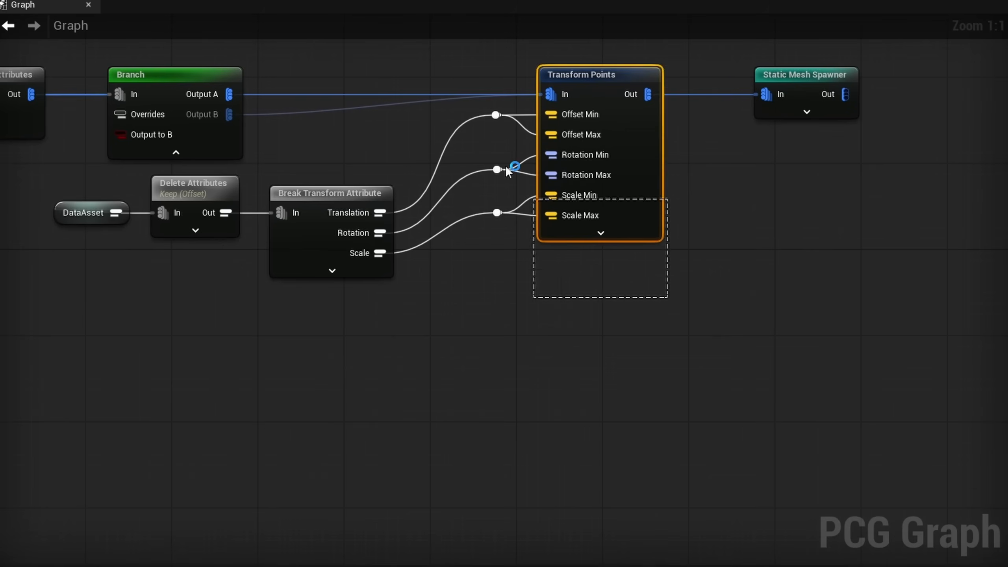
key(ctrl+d)
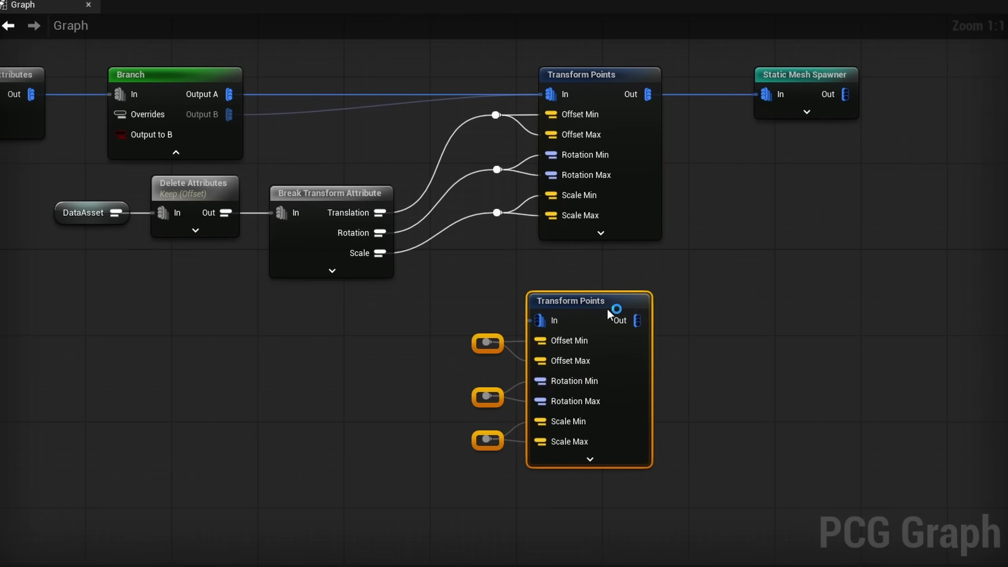
drag(613, 306, 624, 329)
- Connect Translation, Rotation and Scale from Break Transform Attribute to the duplicated Transform Points node's matching reroute nodes
drag(380, 212, 509, 365)
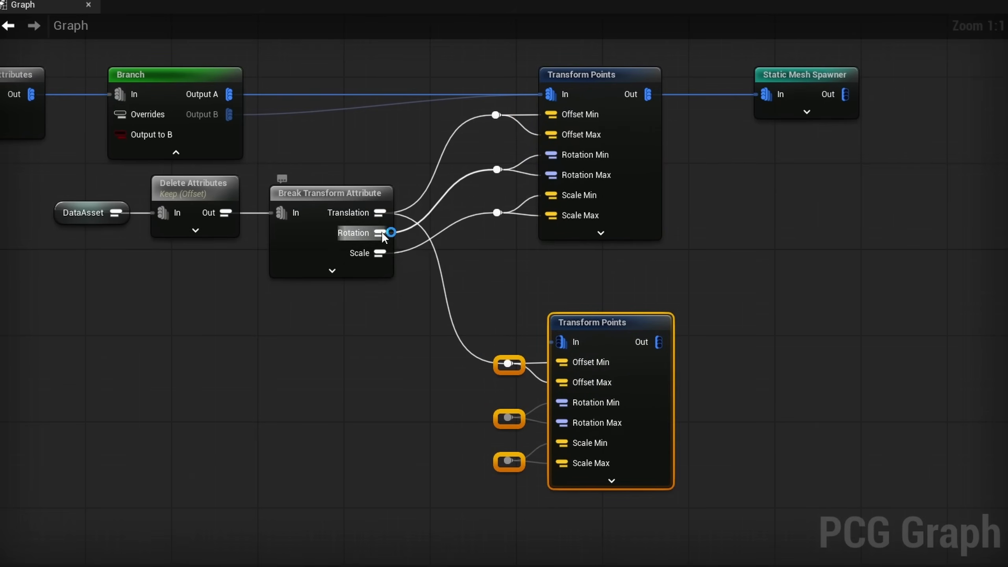
drag(380, 232, 508, 418)
drag(380, 253, 509, 461)
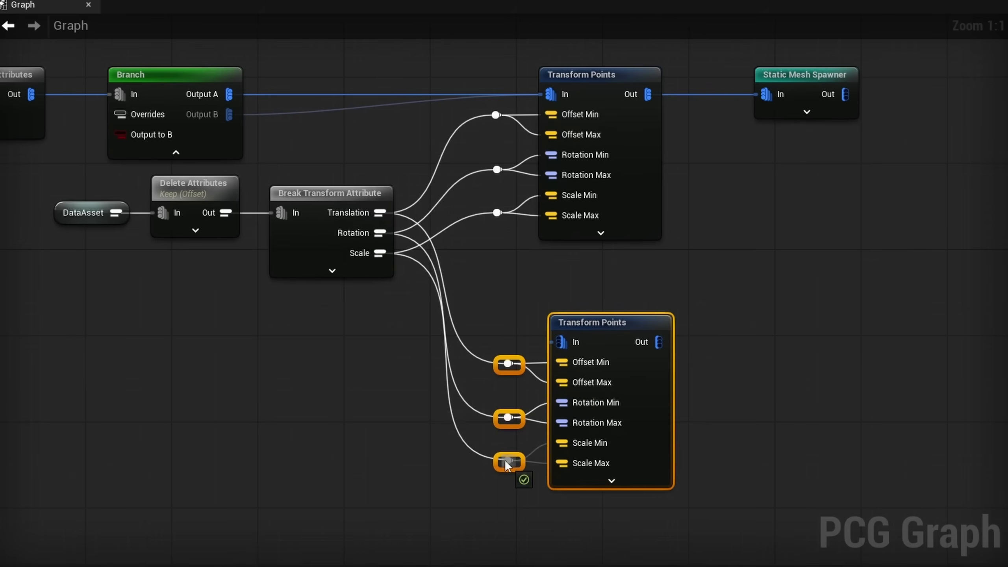
- Paste another copy of the DataAsset and SpacingOffset Delete Attributes pair below Match And Set Attributes, beside the Offset chain
click(303, 441)
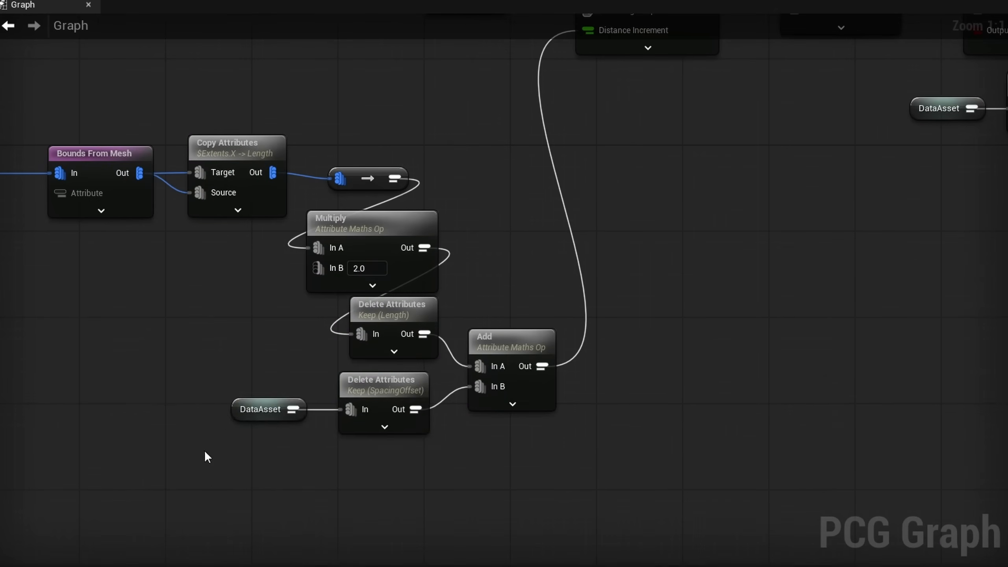
drag(140, 477, 413, 378)
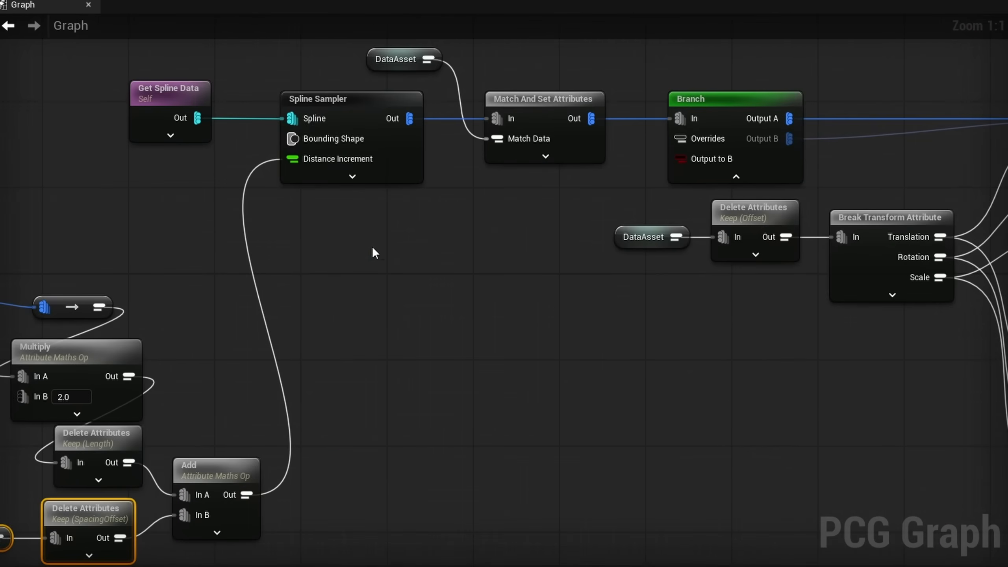
key(ctrl+v)
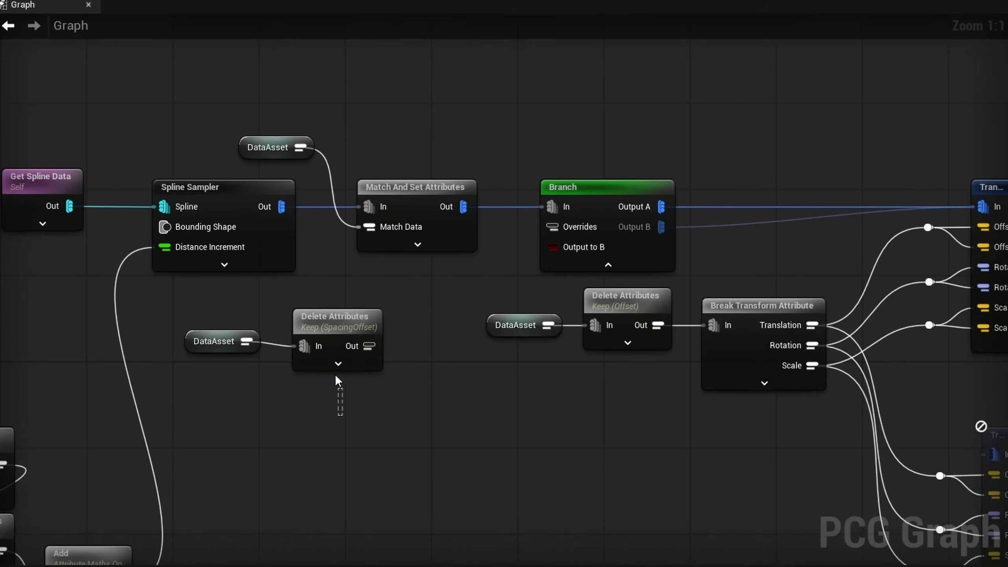
- Set the pasted Delete Attributes node to keep Mirror and connect its output to the Branch's Output to B
click(337, 358)
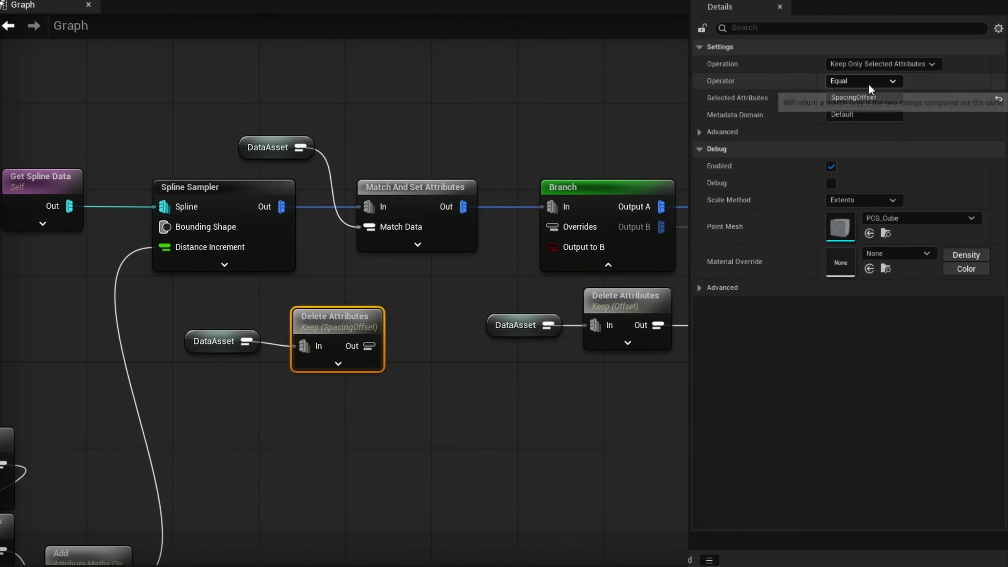
click(880, 99)
text(Mirror)
key(Return)
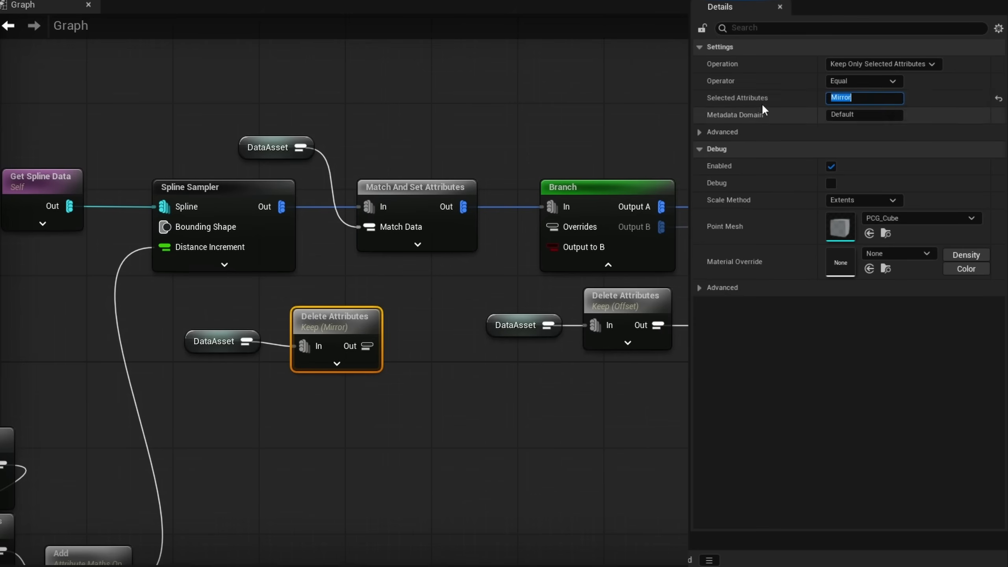
drag(367, 345, 504, 266)
drag(568, 250, 569, 250)
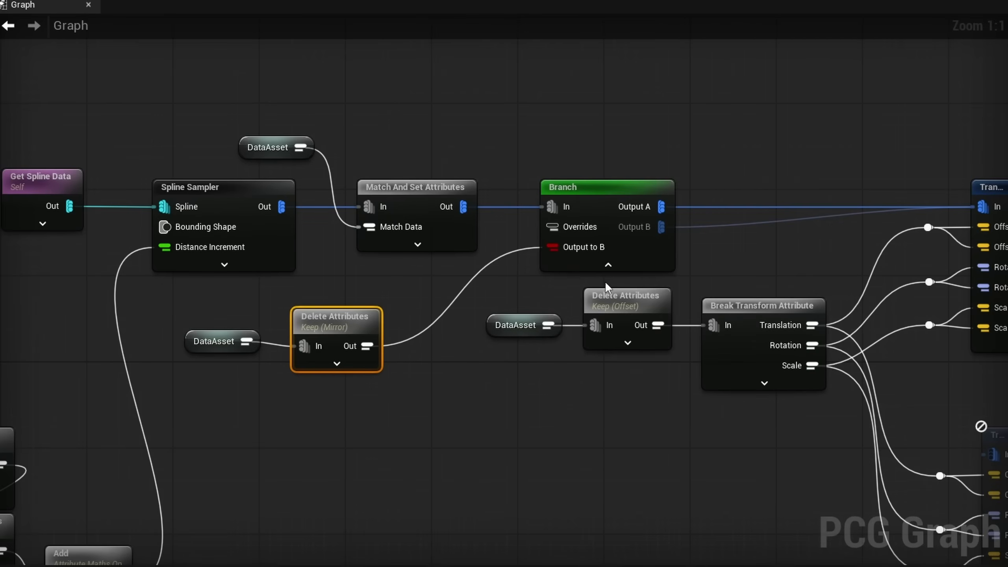
- Collapse the Branch node's extra pins and move the aligned DataAsset and Mirror pair above Match And Set Attributes
click(593, 263)
shift+click(221, 334)
key(q)
drag(324, 330, 465, 115)
click(488, 165)
- Nudge the duplicated Transform Points group down and move the DataAsset, Offset and Break Transform Attribute chain further left and down
right_drag(476, 133, 221, 117)
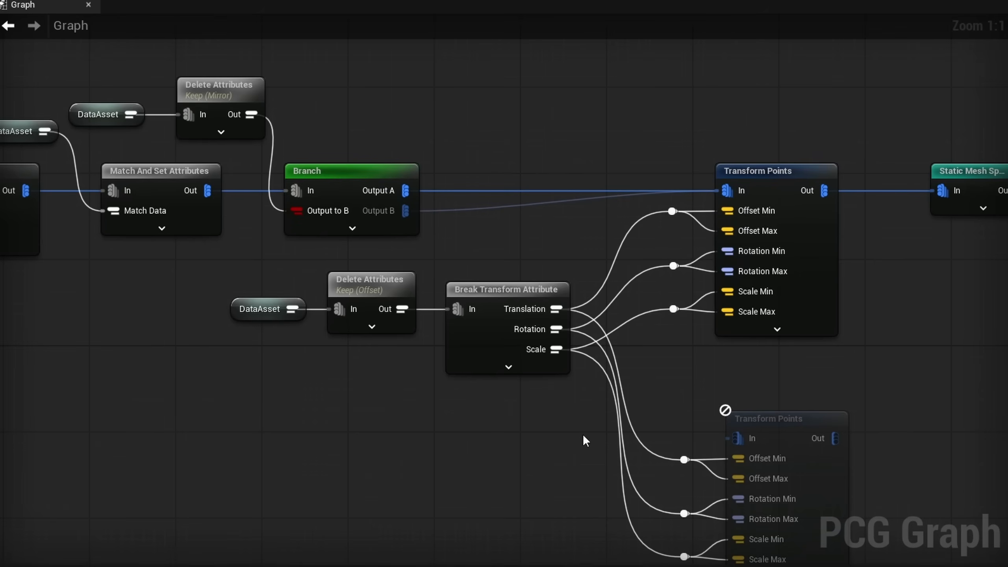
right_drag(762, 501, 698, 389)
right_drag(766, 551, 638, 479)
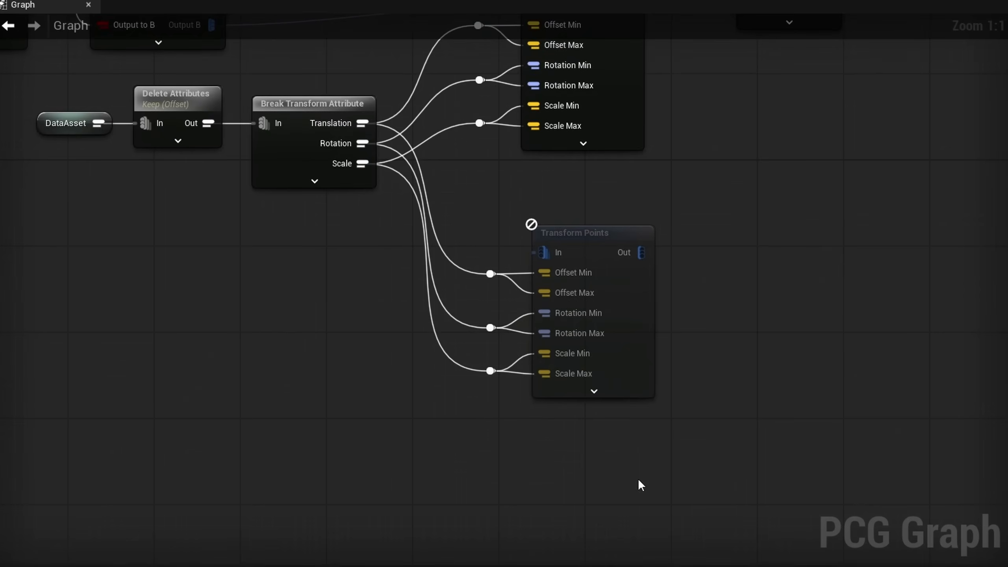
drag(638, 479, 456, 229)
right_drag(456, 228, 508, 308)
drag(631, 322, 632, 331)
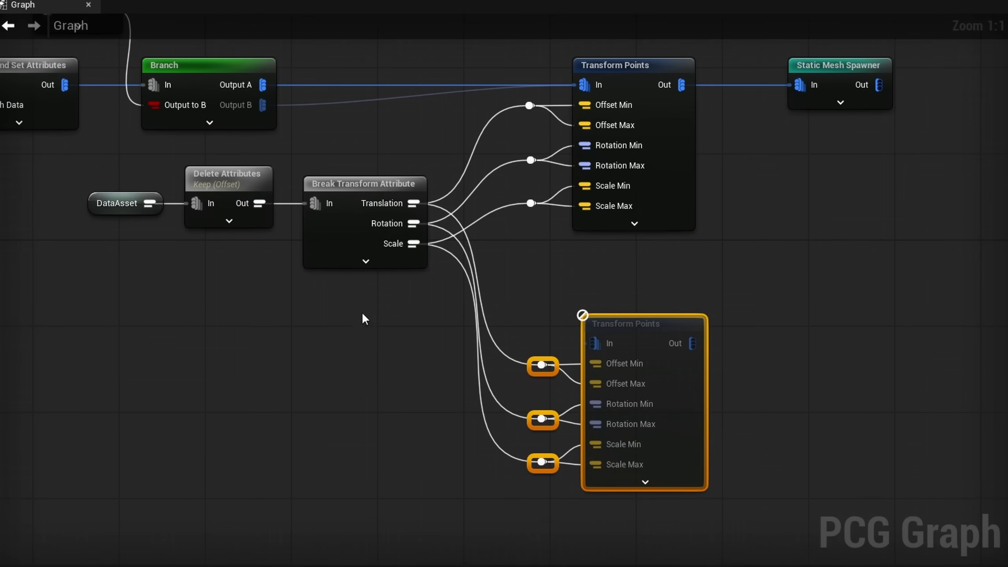
drag(371, 292, 92, 164)
drag(340, 226, 156, 301)
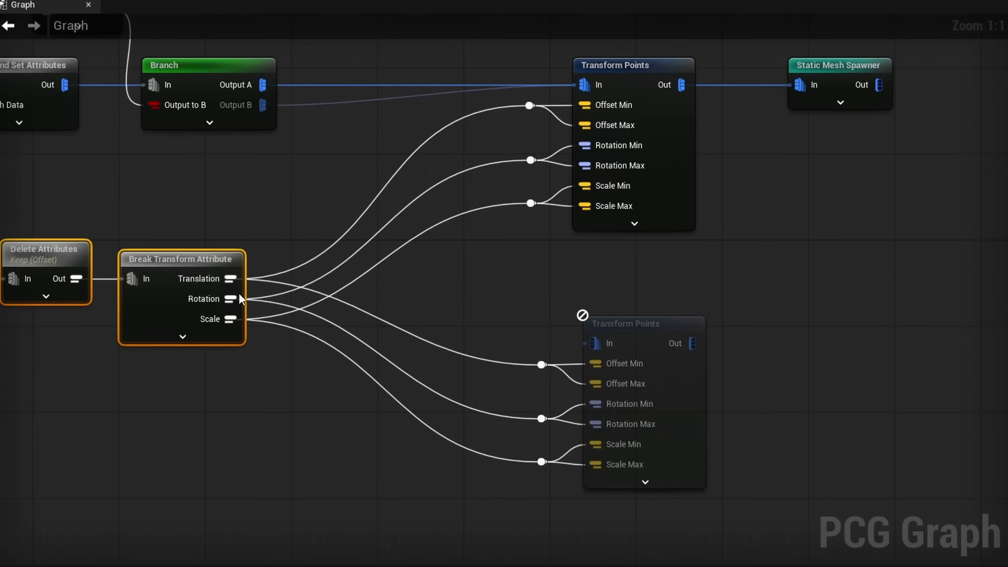
- Multiply Translation's Offset.Y by -1.0 with a new Multiply node feeding the duplicated Transform Points' offset reroute
drag(239, 298, 370, 292)
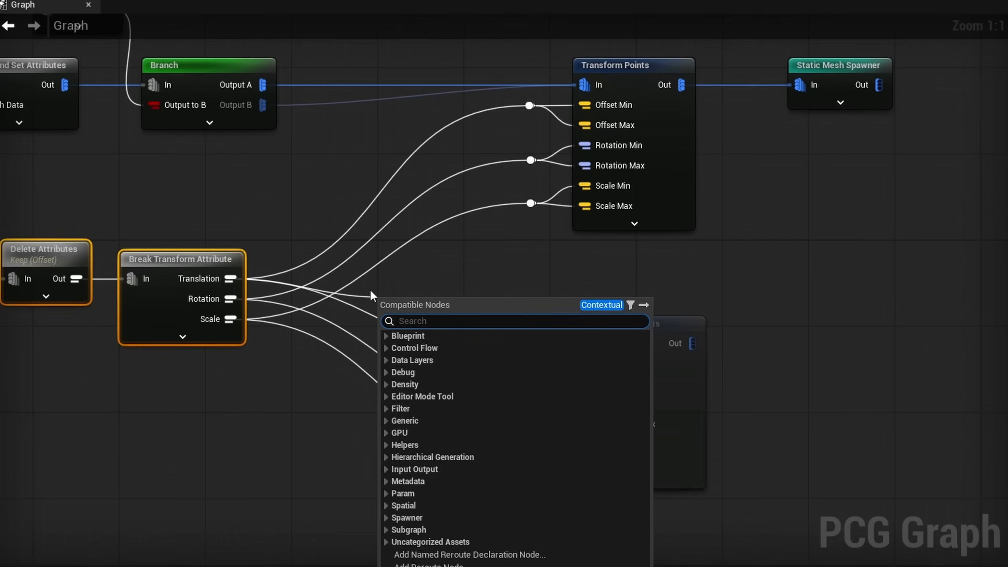
text(mul)
key(Return)
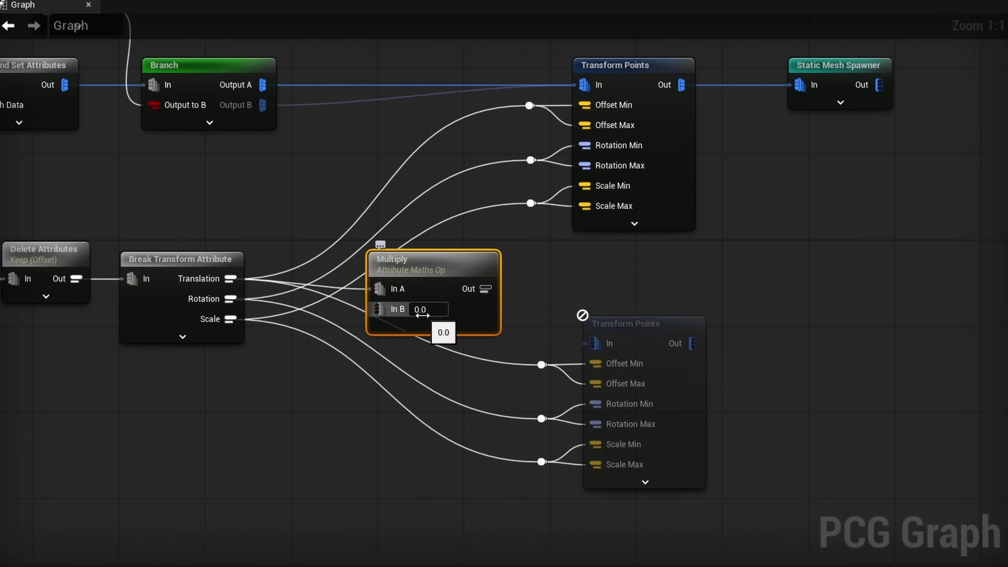
click(829, 115)
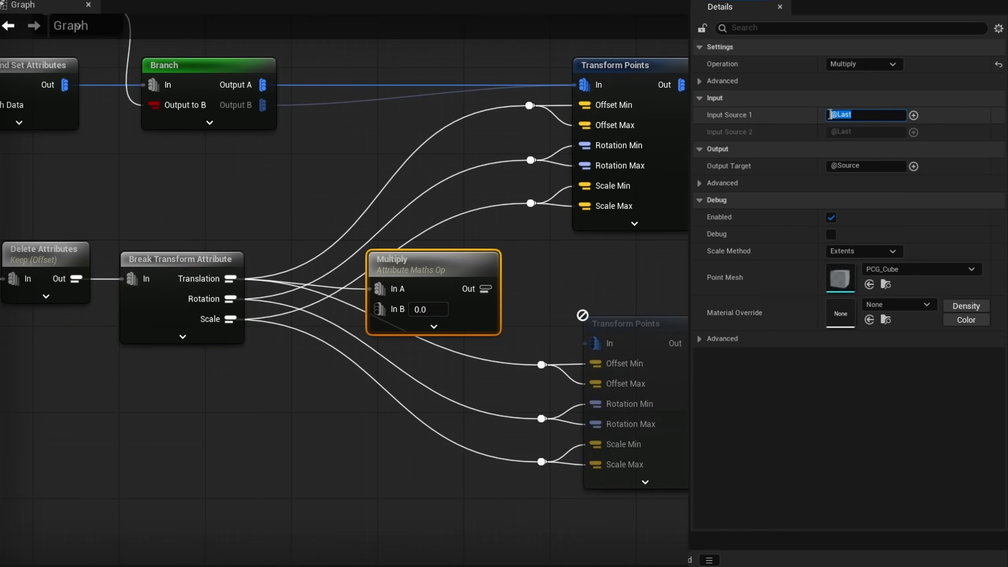
text(Offset.Y)
key(Return)
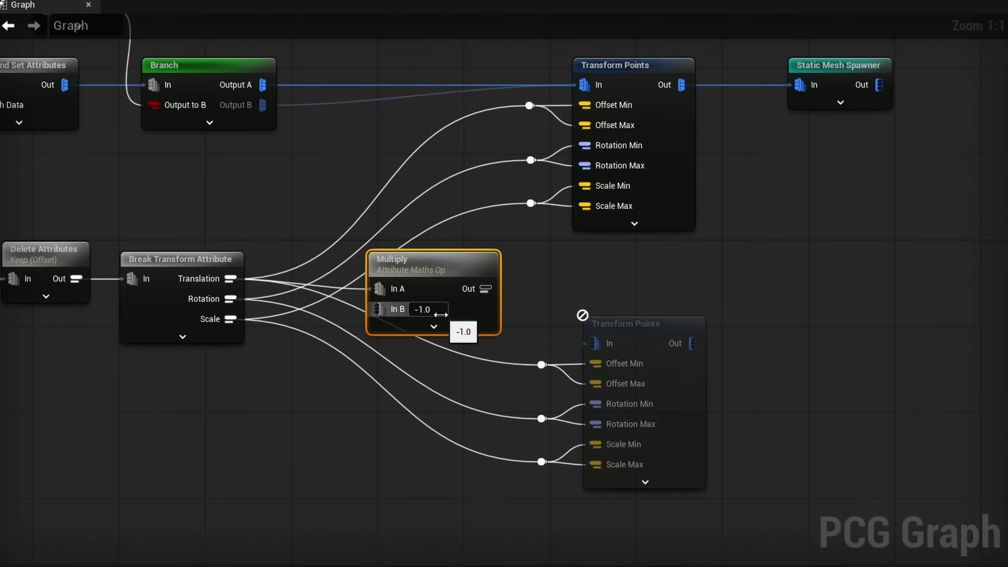
key(Return)
drag(486, 289, 542, 364)
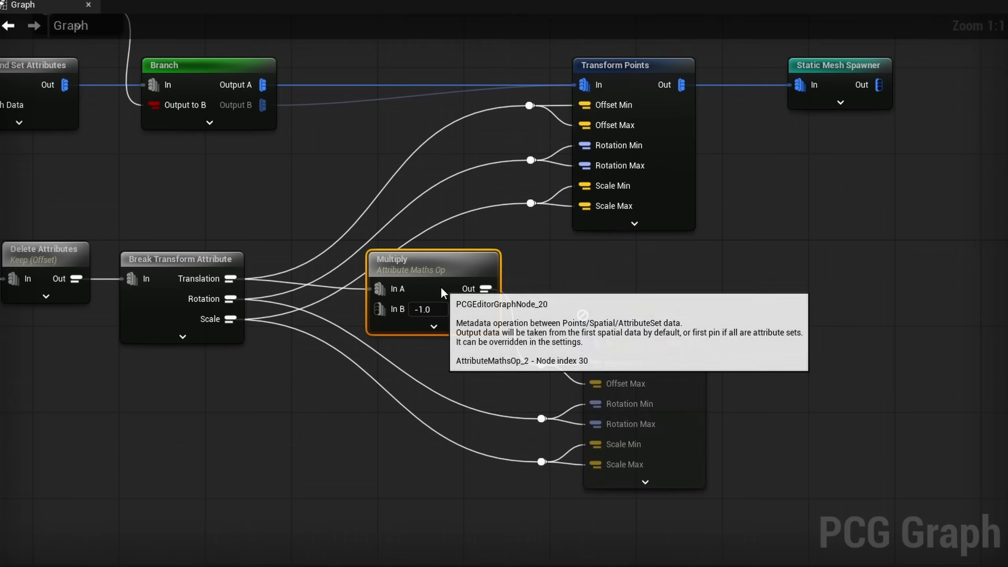
drag(441, 287, 451, 276)
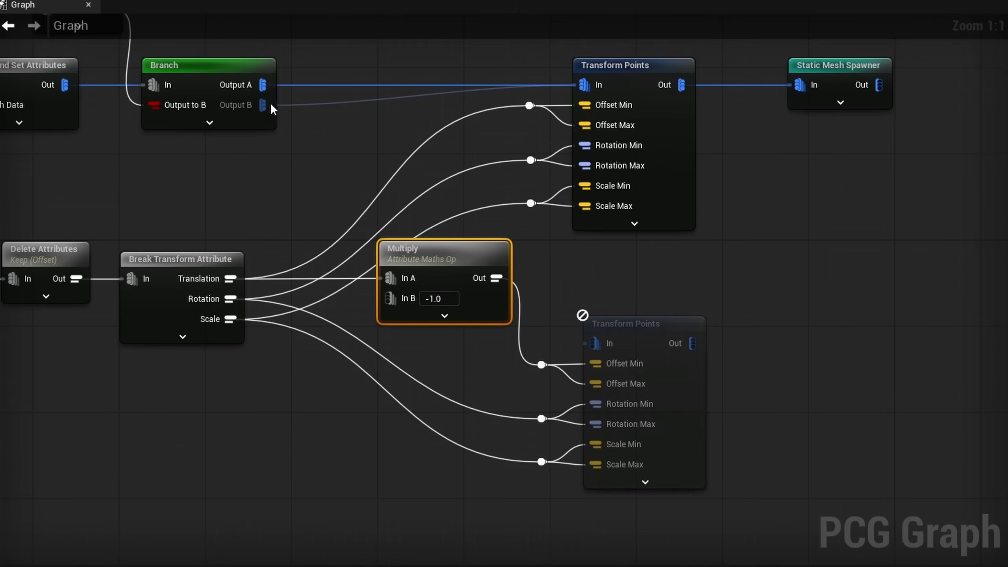
- Connect the Branch's Output B to the duplicated Transform Points node, and its output to the Static Mesh Spawner
right_drag(270, 103, 264, 140)
drag(232, 147, 565, 389)
right_drag(845, 347, 700, 342)
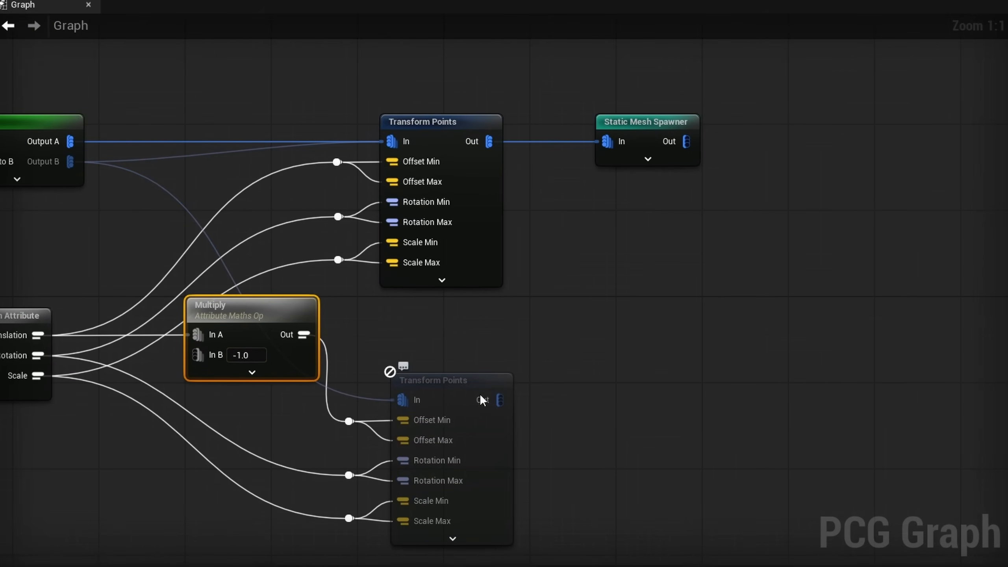
drag(482, 399, 611, 142)
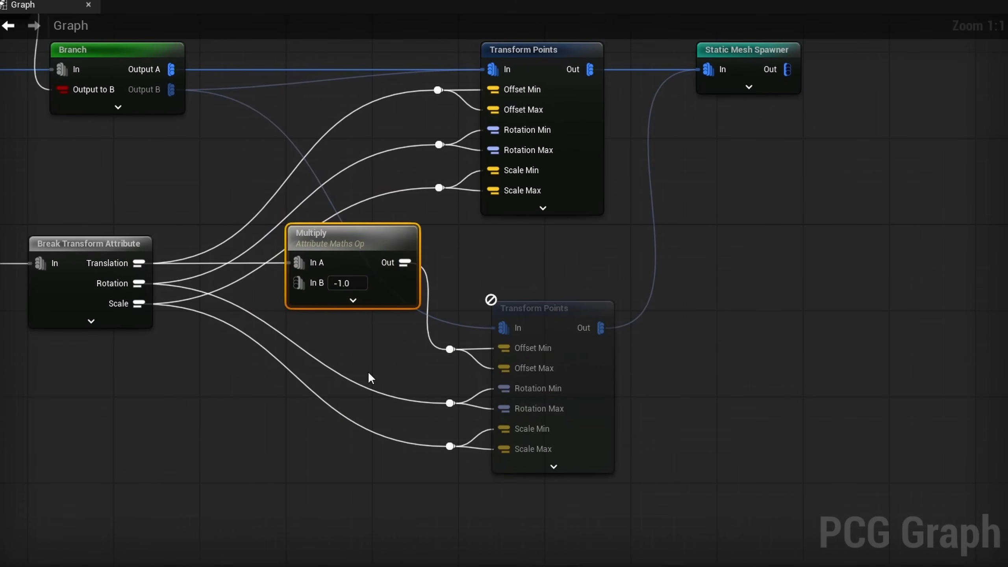
- Duplicate the Multiply node and wire it between Break Transform Attribute's Scale and the duplicated Transform Points' scale reroute
key(ctrl+d)
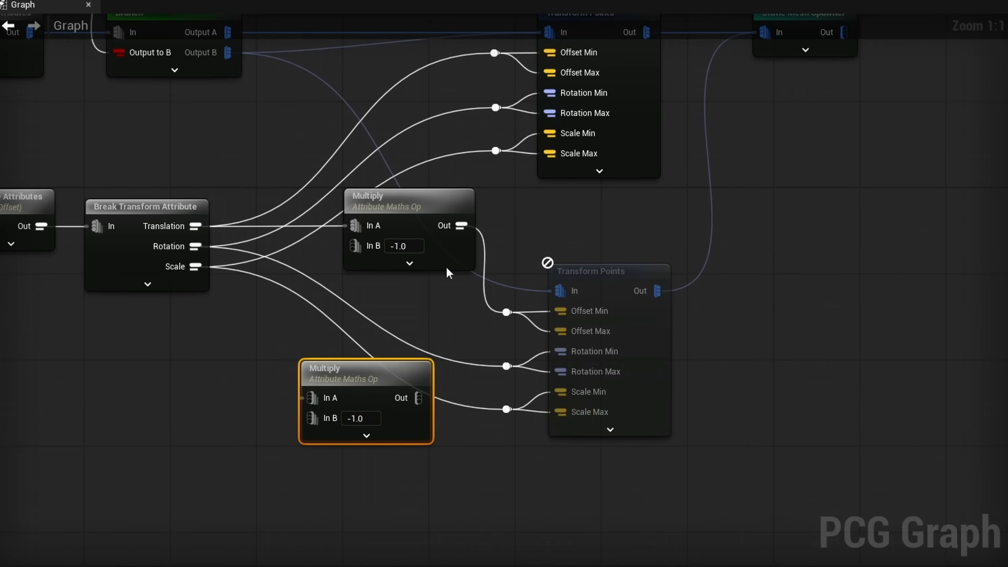
drag(391, 397, 412, 407)
drag(195, 266, 332, 409)
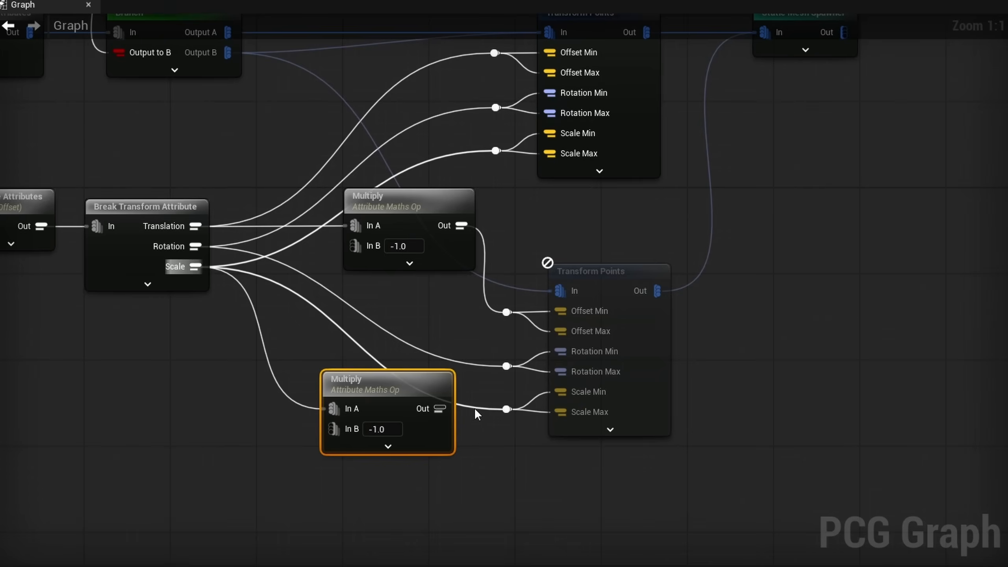
click(466, 439)
drag(441, 406, 507, 408)
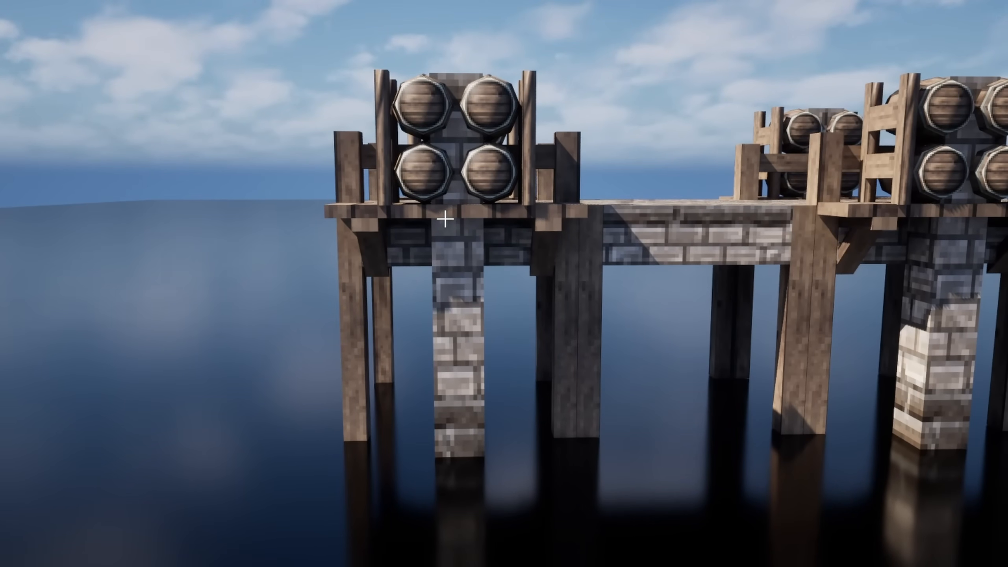
- Examine both sides of the generated bridge and its mirrored supports in the level viewport
key(g)
right_drag(786, 250, 872, 302)
key(a)
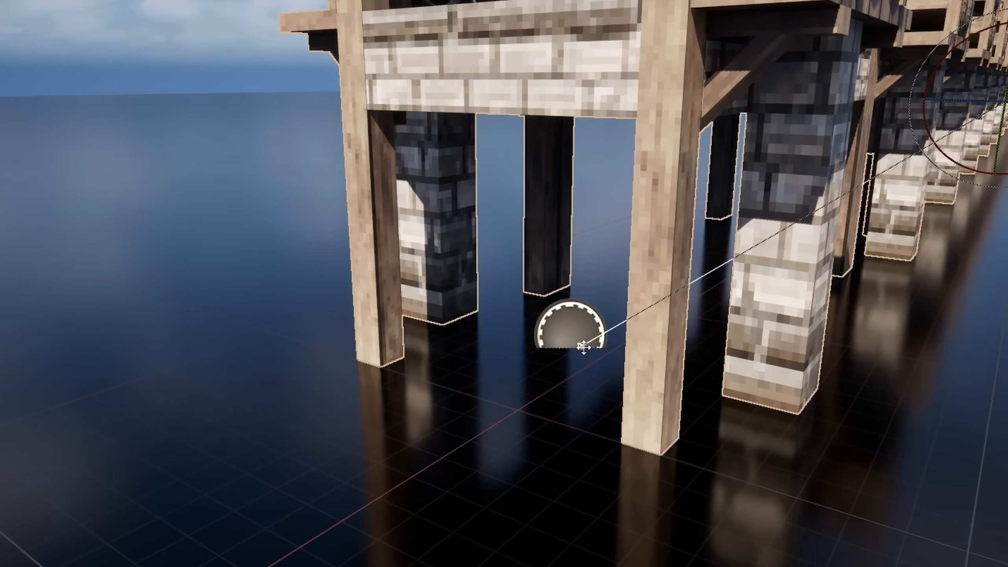
key(d)
right_drag(644, 161, 587, 139)
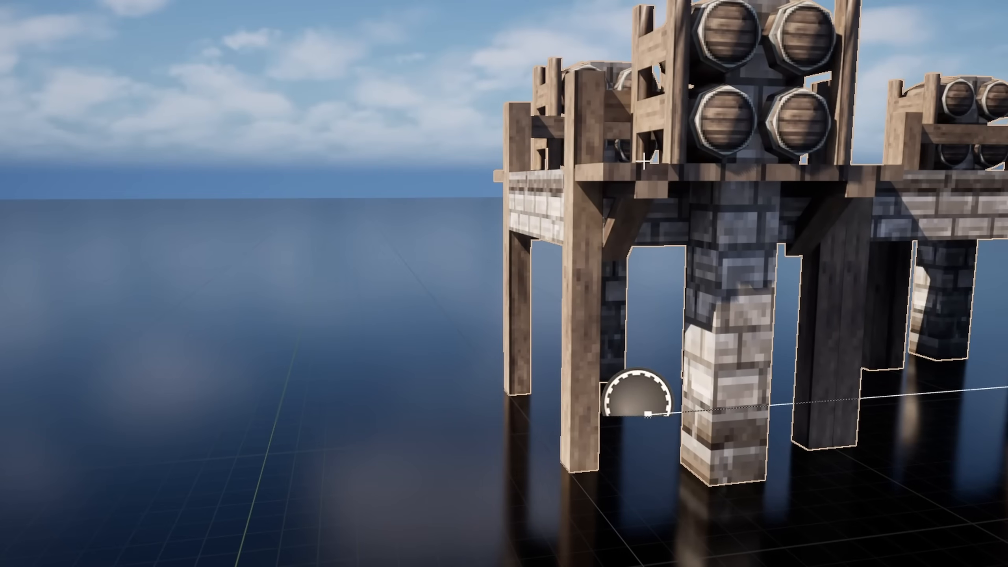
right_drag(400, 379, 389, 380)
key(d)
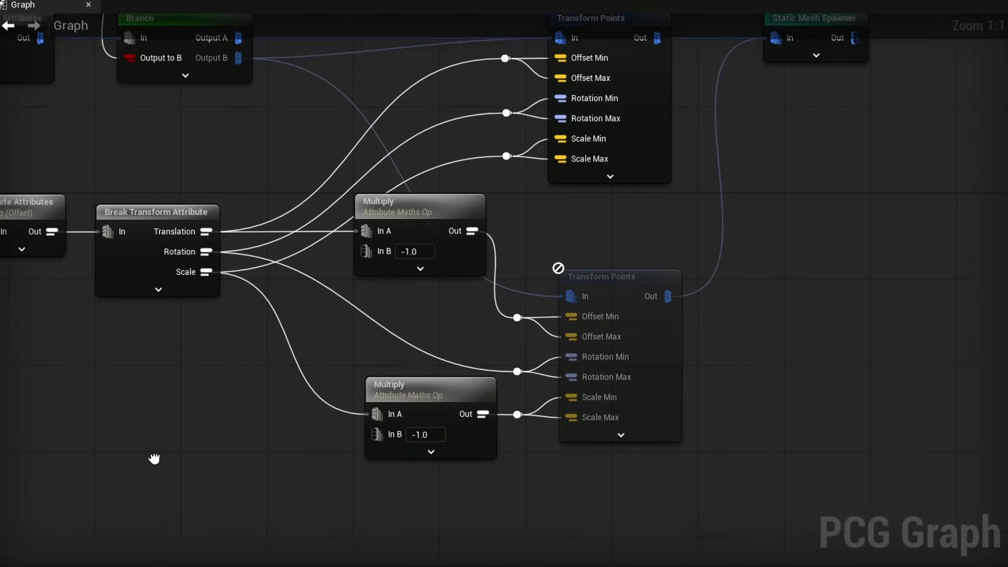
- Expand the Spline Sampler node to expose its advanced input pins
right_drag(119, 48, 537, 210)
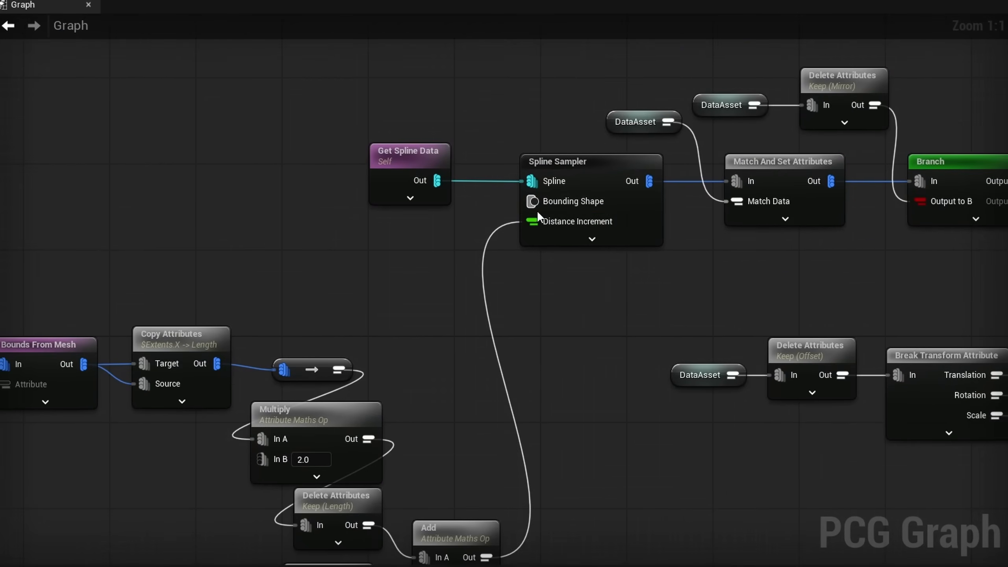
click(562, 238)
right_drag(450, 376, 464, 221)
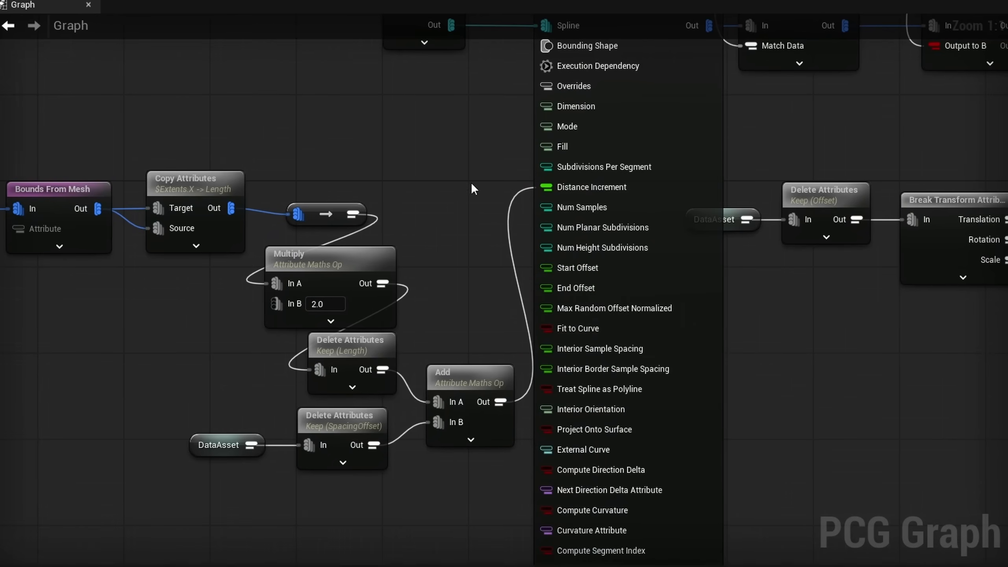
right_drag(471, 183, 440, 308)
click(598, 261)
right_drag(473, 226, 381, 200)
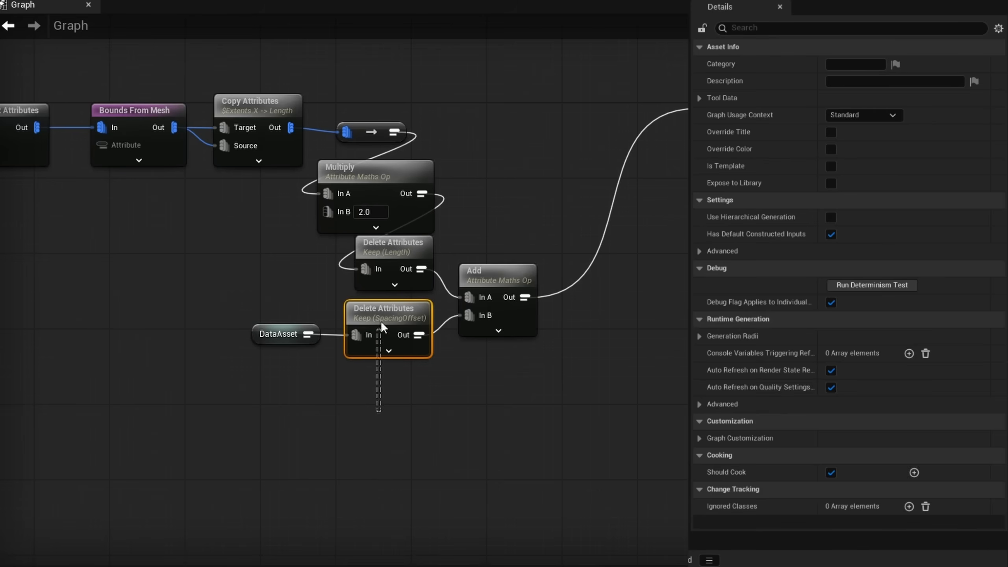
- Duplicate the SpacingOffset Delete Attributes node twice below the original and feed both copies from the same DataAsset
right_drag(401, 406, 365, 393)
key(ctrl+d)
key(ctrl+d)
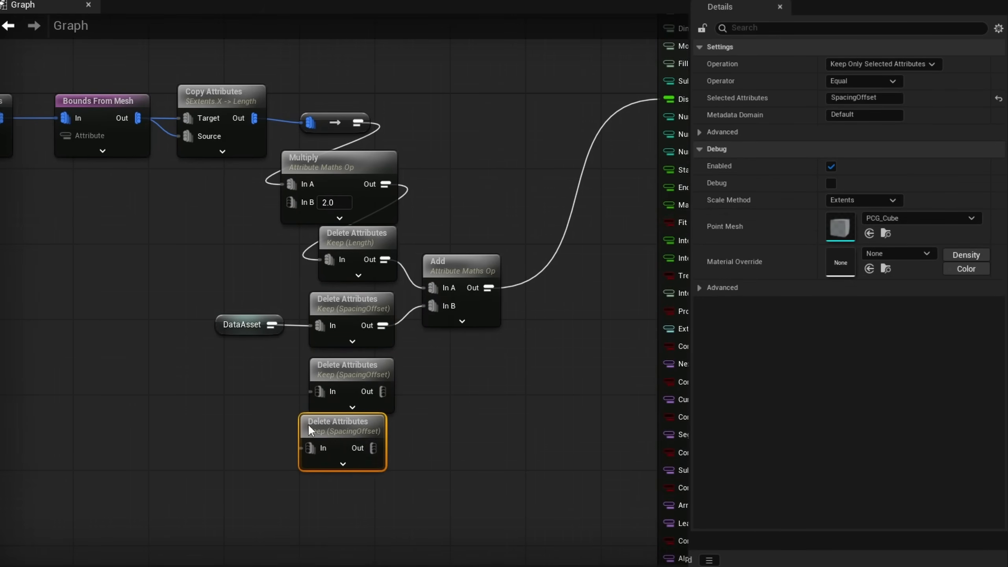
drag(329, 430, 339, 430)
drag(270, 323, 322, 447)
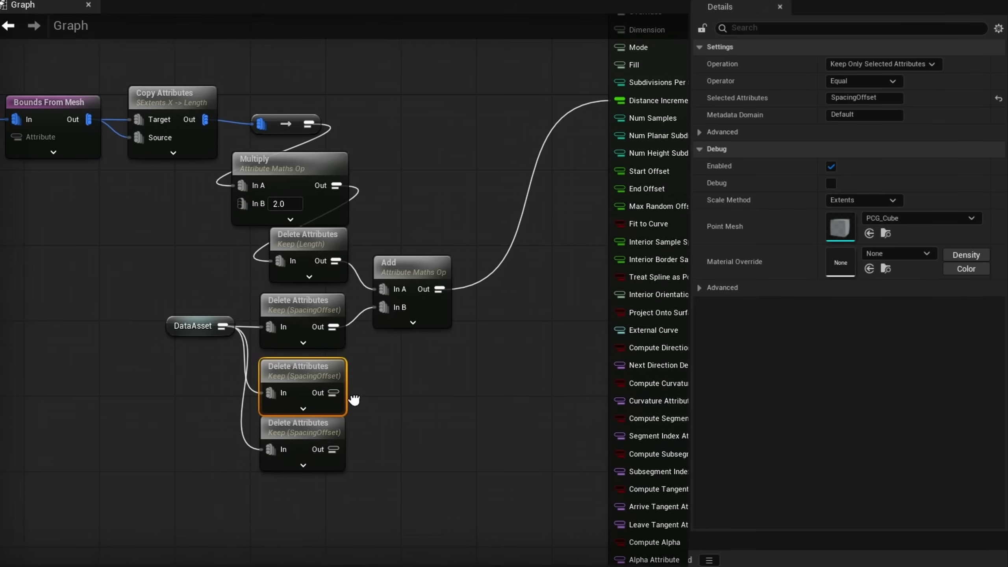
- Set the two copies to keep StartOffset and EndOffset, and connect them to the Spline Sampler's Start Offset and End Offset
click(865, 100)
text(StartOffset)
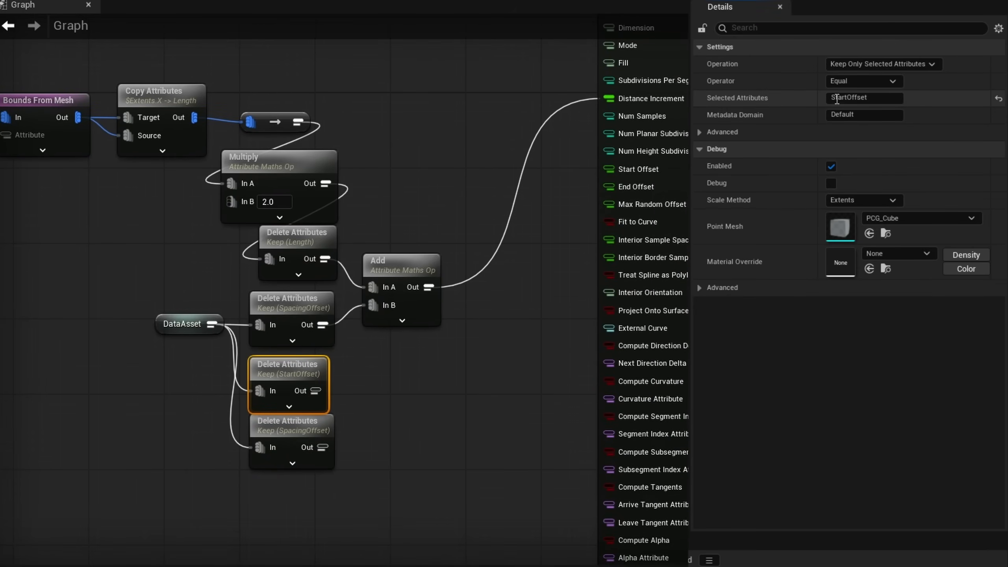
key(Return)
drag(379, 454, 266, 502)
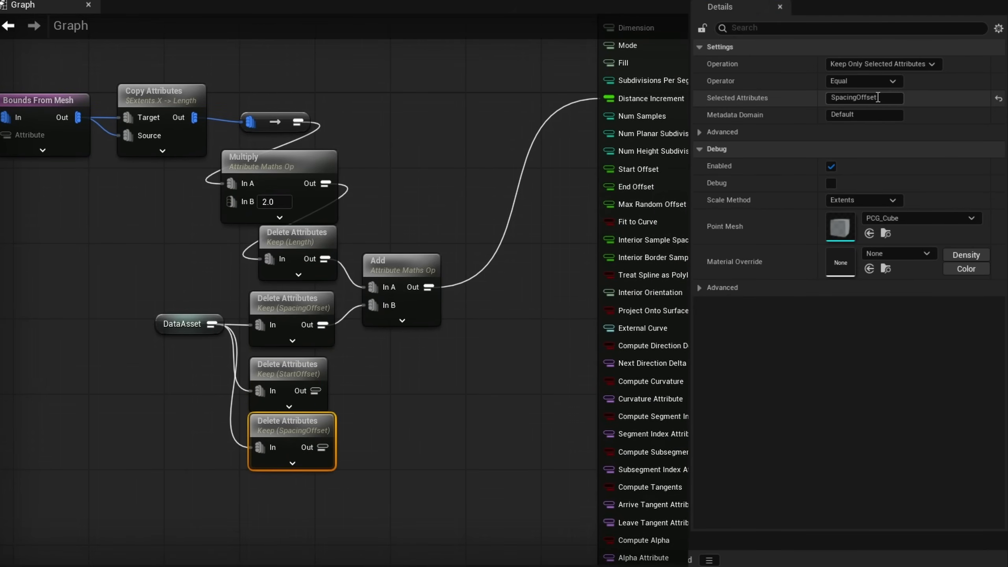
click(856, 98)
text(EndOffset)
key(Return)
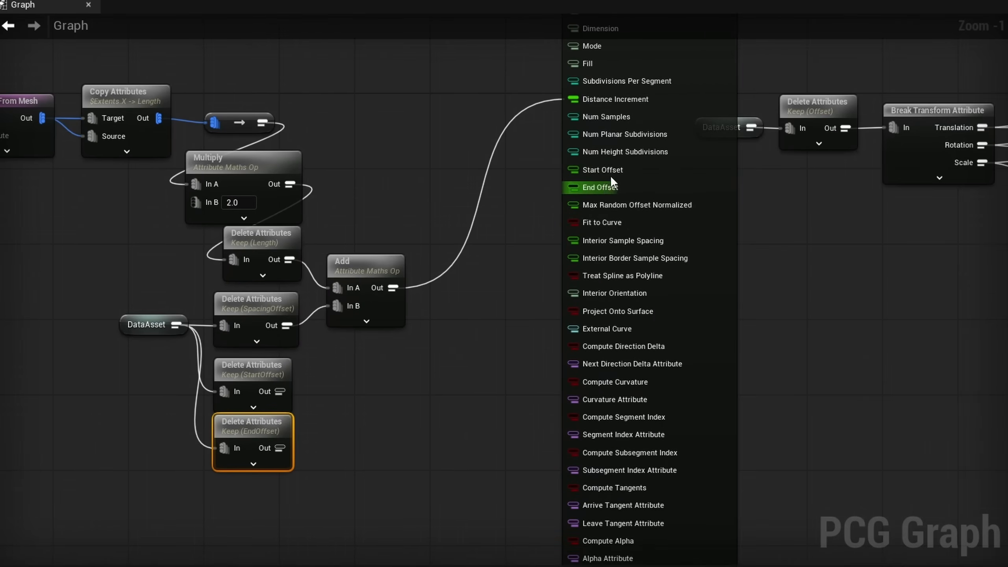
drag(280, 391, 573, 170)
drag(273, 450, 579, 188)
- Collapse the Spline Sampler's unused pins and reposition the whole node chain that feeds its distance and offset inputs
scroll(525, 337, down, 3)
right_drag(510, 428, 454, 207)
click(530, 354)
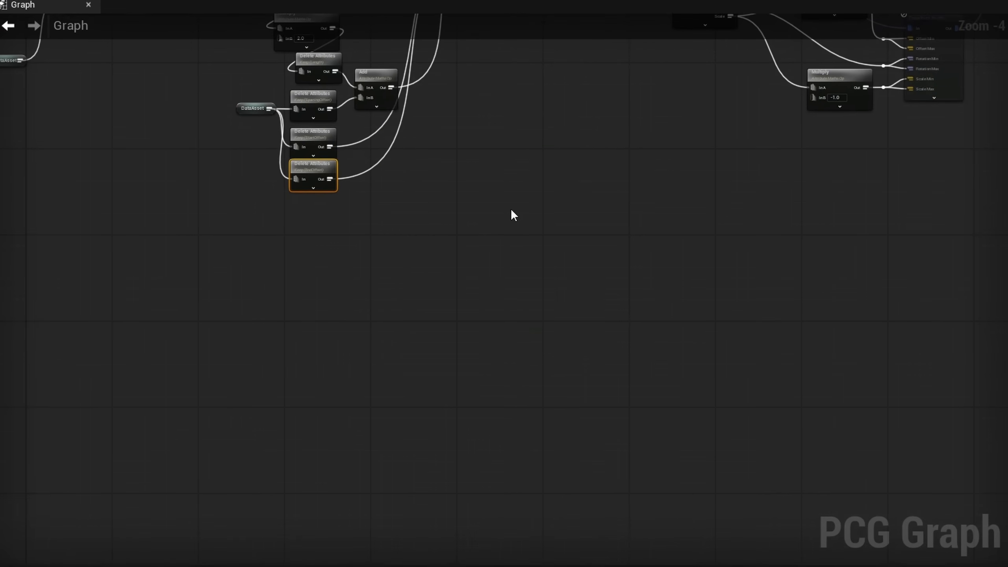
right_drag(490, 81, 468, 372)
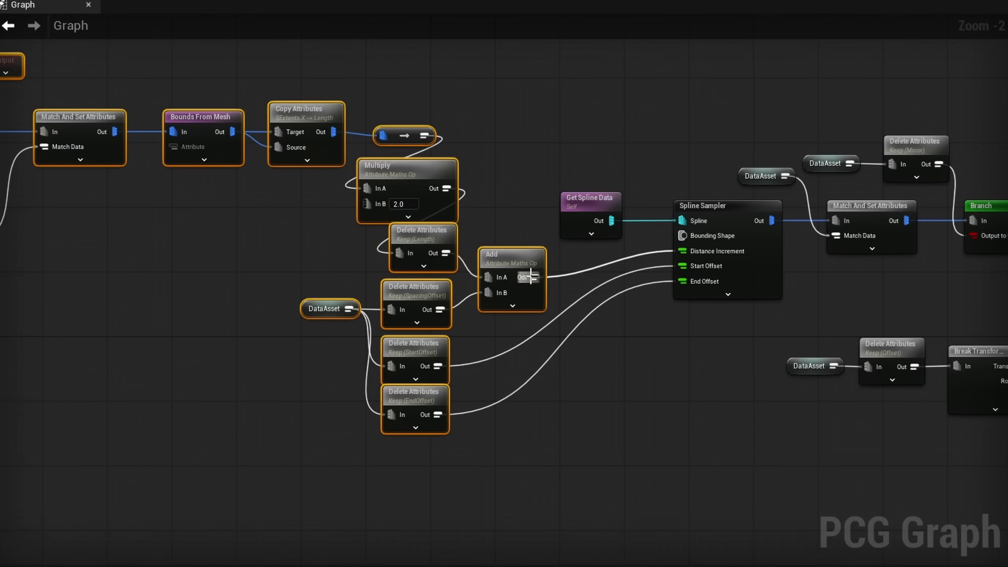
drag(502, 254, 502, 245)
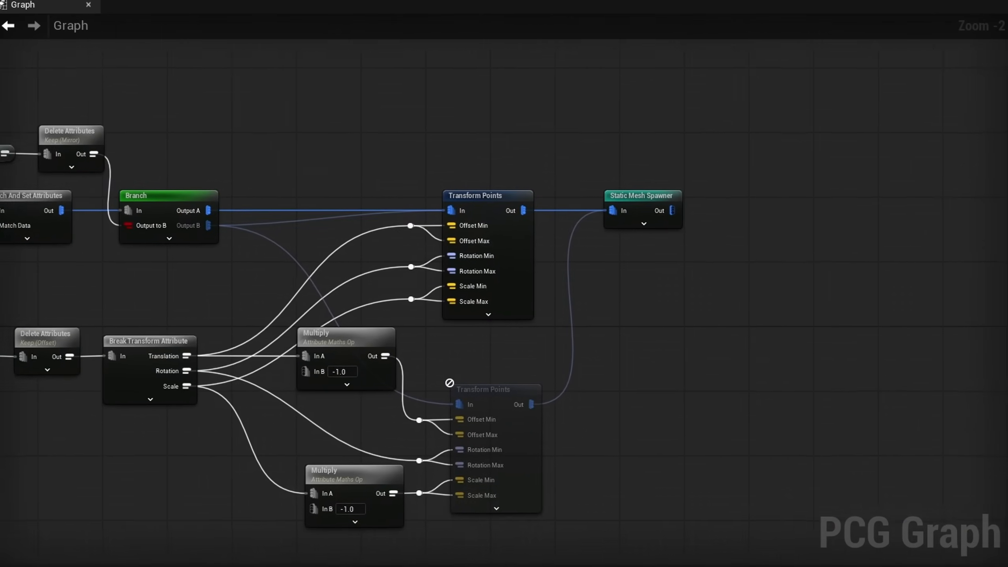
right_drag(84, 426, 2, 415)
scroll(542, 290, up, 2)
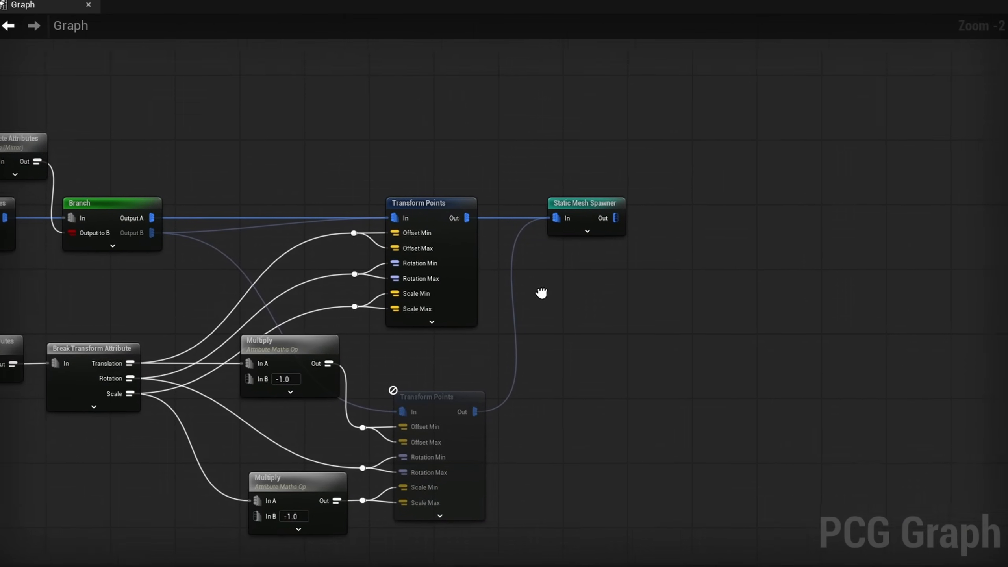
right_drag(301, 135, 772, 250)
right_drag(746, 291, 3, 228)
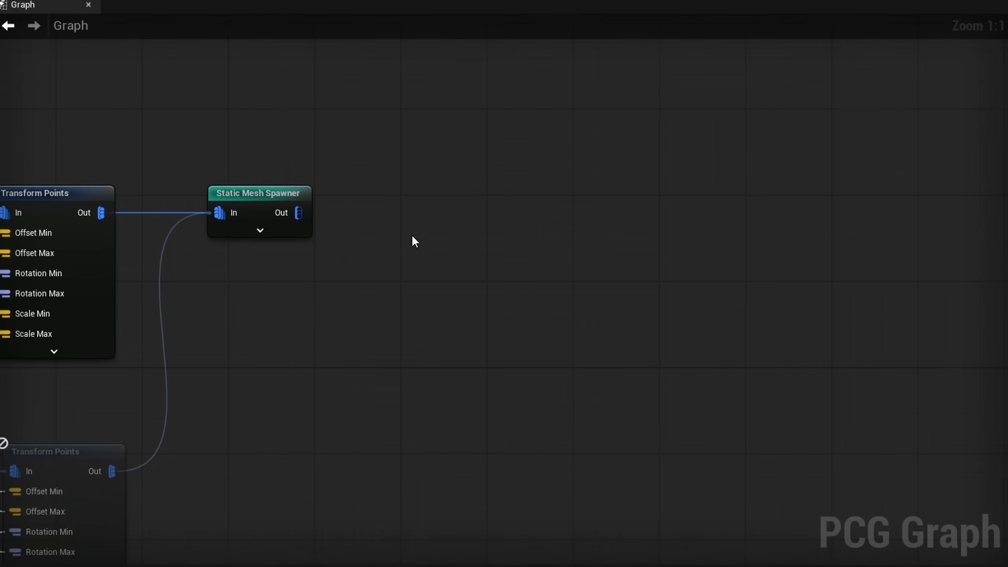
right_drag(206, 296, 396, 271)
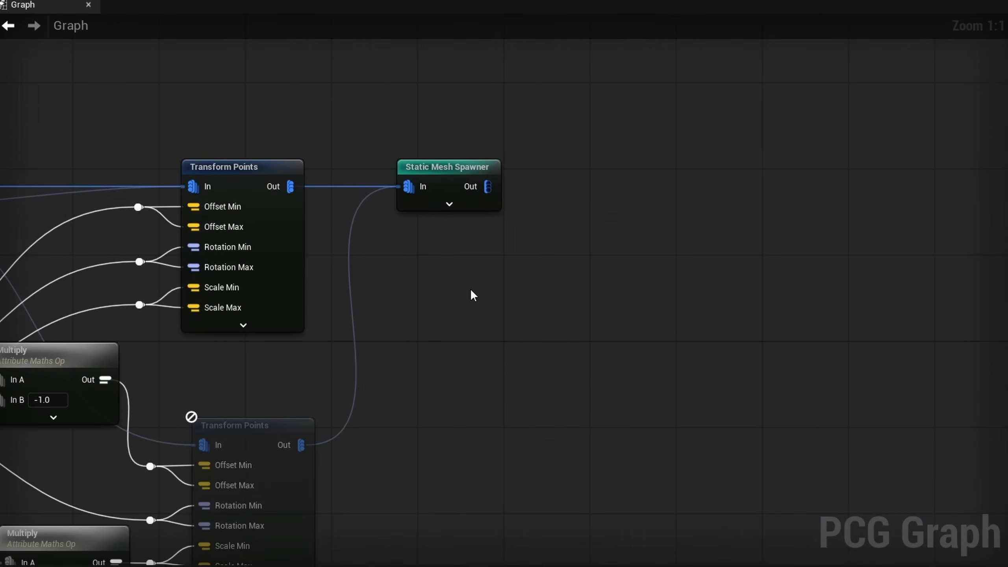
- Move the Static Mesh Spawner farther away and insert a Select Points node fed by both Transform Points outputs
drag(462, 166, 836, 161)
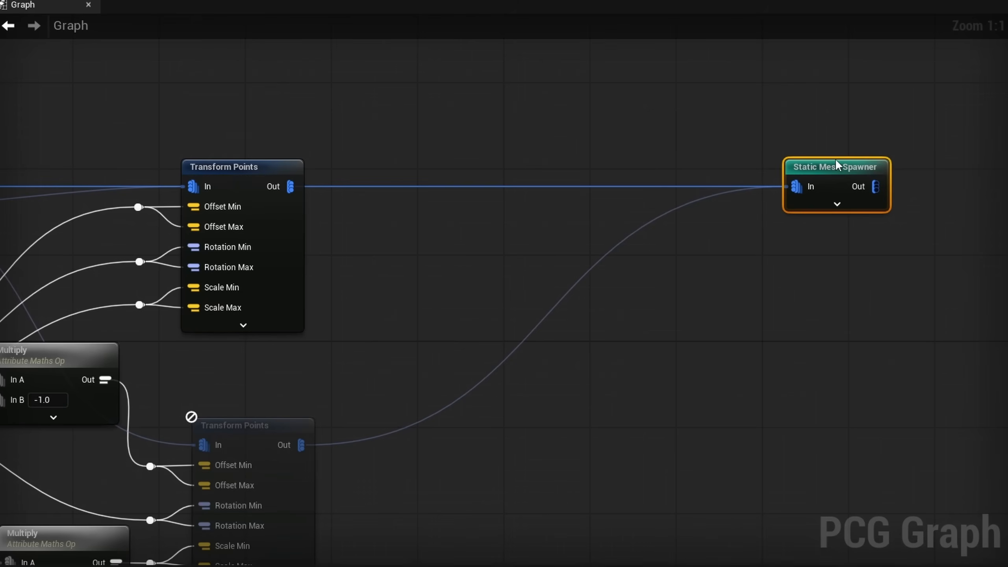
ctrl+drag(796, 187, 543, 196)
text(select poi)
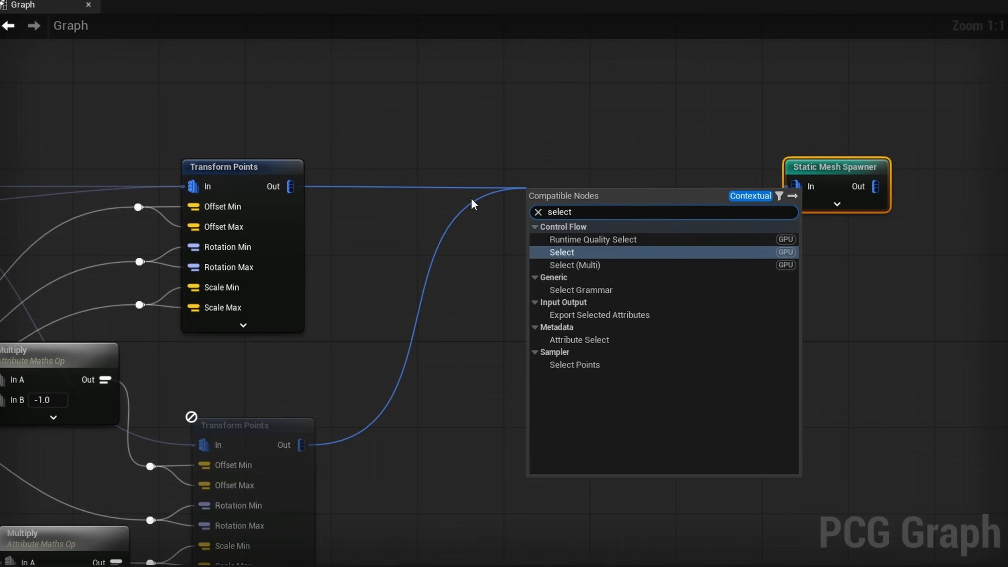
key(Return)
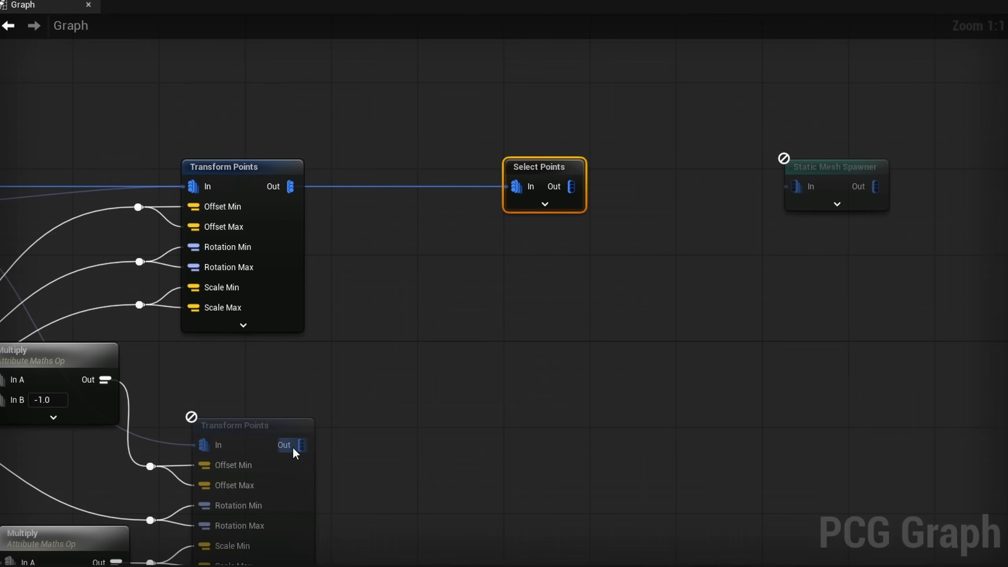
drag(293, 446, 504, 188)
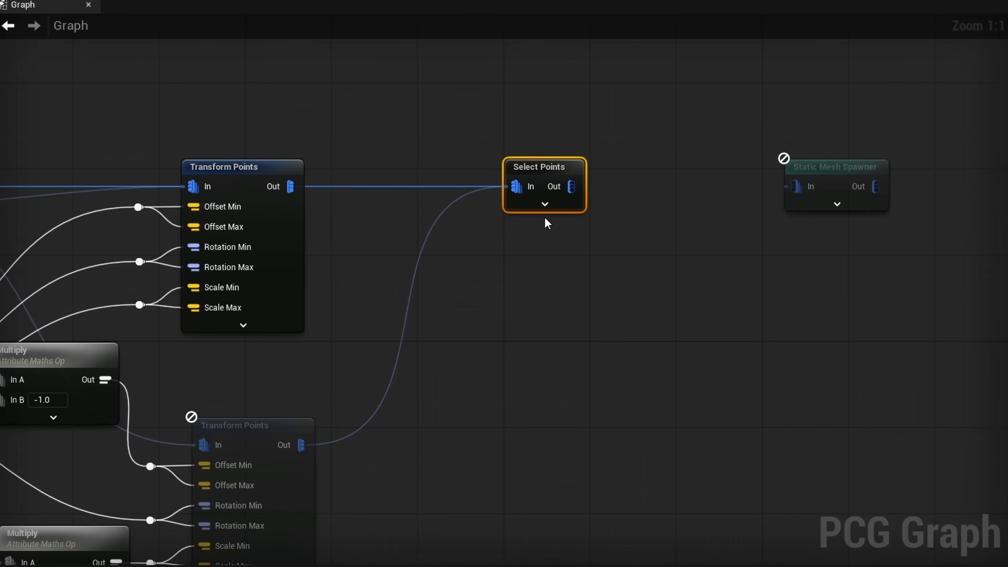
- Expand the Select Points node's advanced pins, connect its output to the Static Mesh Spawner, and move both nodes away from Transform Points
click(544, 203)
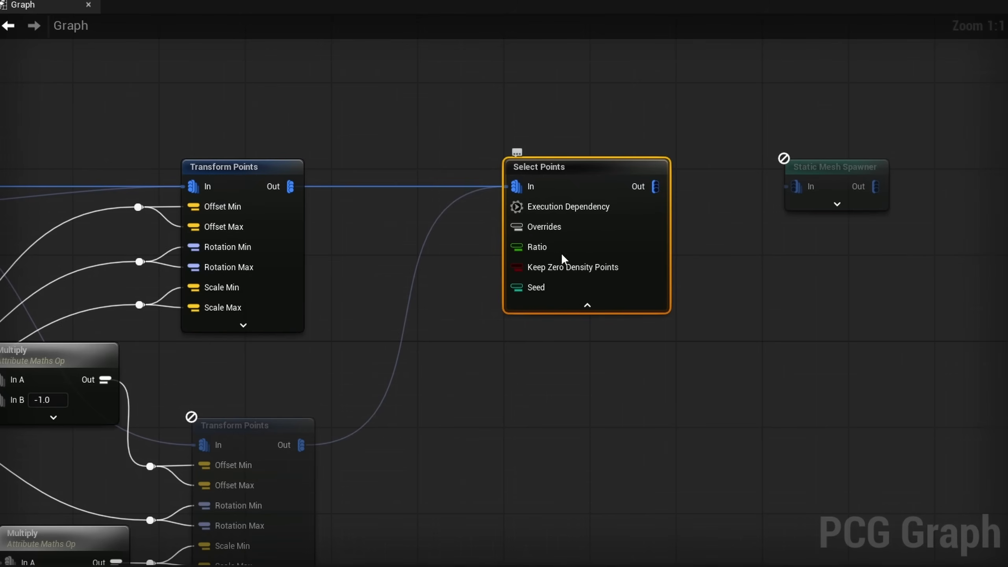
drag(646, 238, 667, 237)
drag(677, 187, 795, 188)
drag(867, 251, 608, 168)
drag(607, 167, 656, 173)
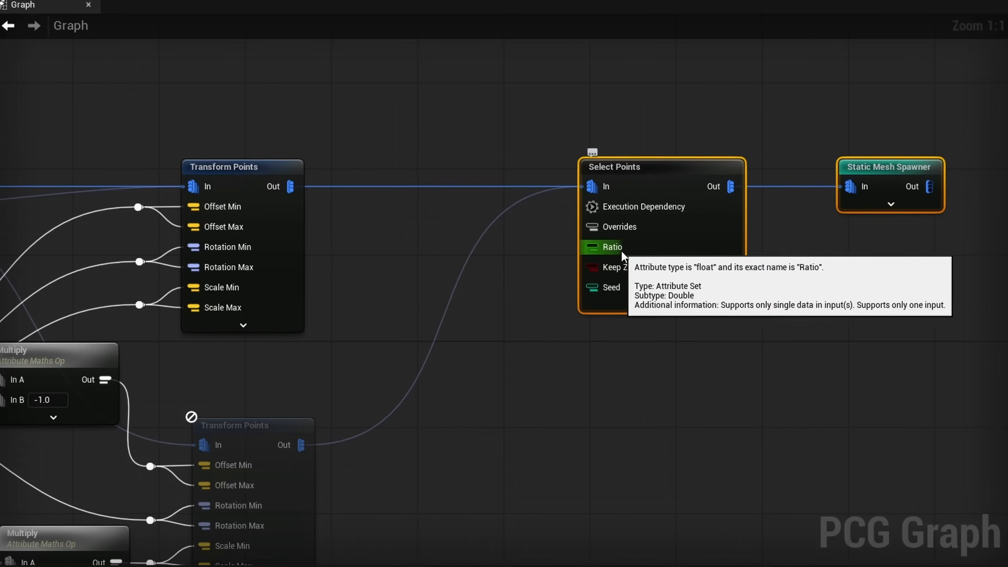
- Copy the DataAsset and Mirror Delete Attributes pair and paste it between the Transform Points and Select Points nodes
right_drag(496, 353, 1005, 403)
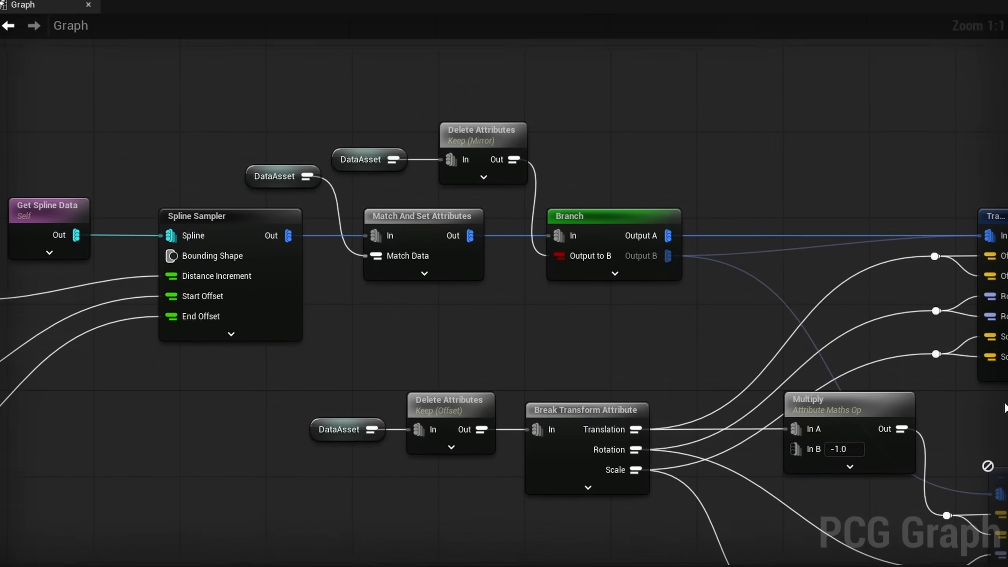
drag(501, 112, 332, 174)
right_drag(743, 214, 0, 148)
key(ctrl+v)
drag(286, 388, 230, 344)
- Set the copied Delete Attributes node to keep the RandomPrune attribute
click(244, 346)
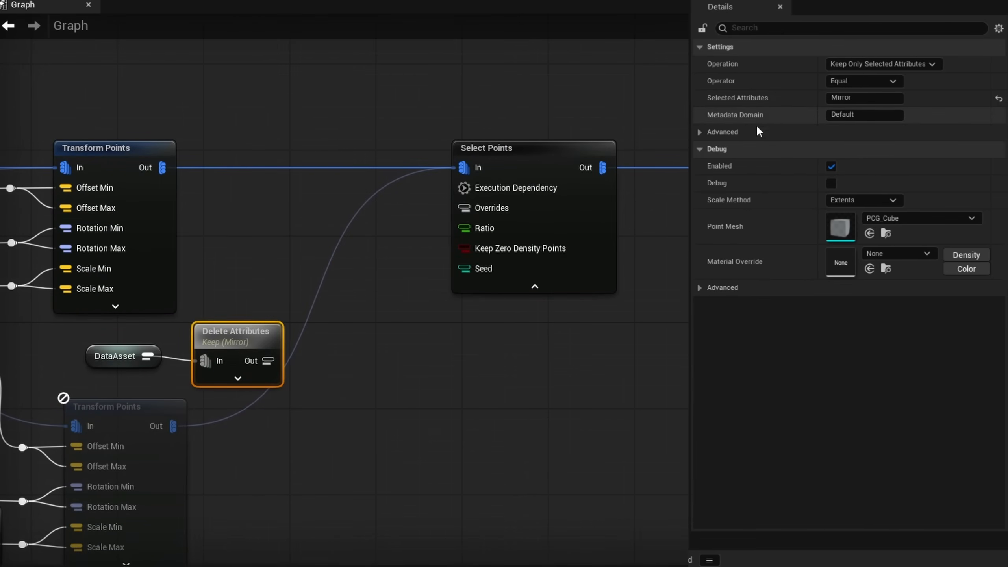
drag(868, 97, 780, 86)
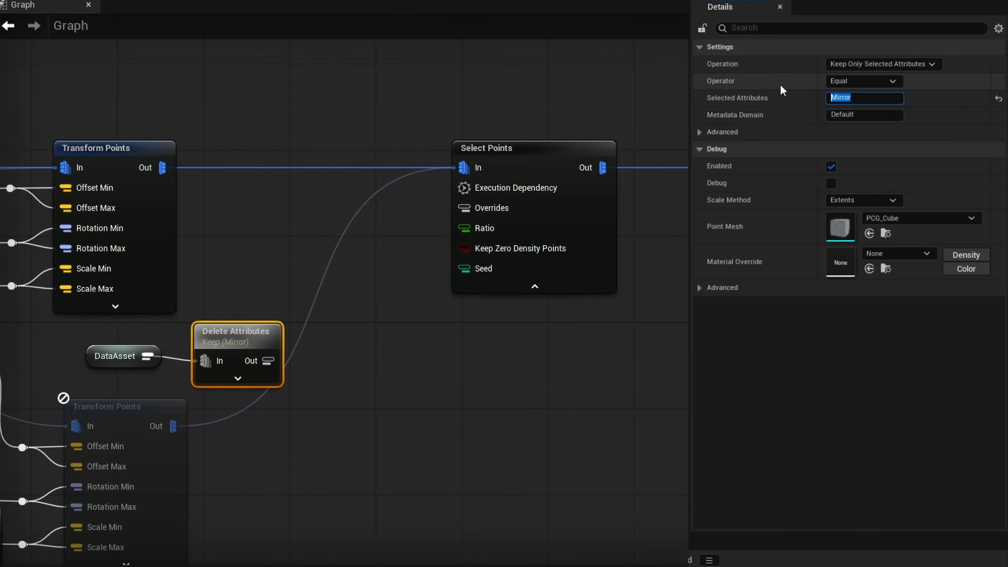
text(RandomPrune)
key(Return)
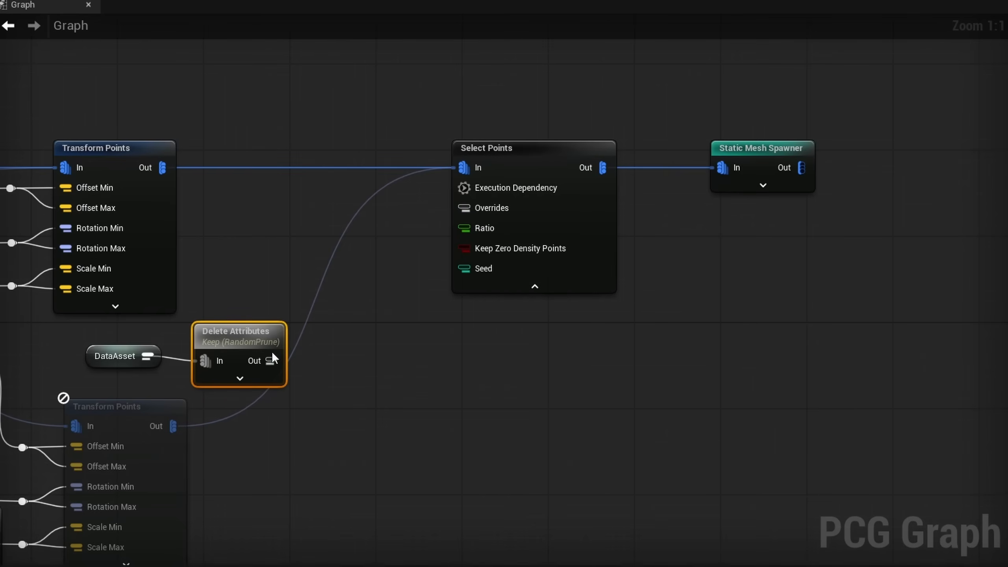
- Feed the RandomPrune attribute through a One Minus node into Select Points' Ratio input, and collapse the node's unused pins
drag(271, 361, 464, 228)
text(onem)
key(Return)
click(540, 288)
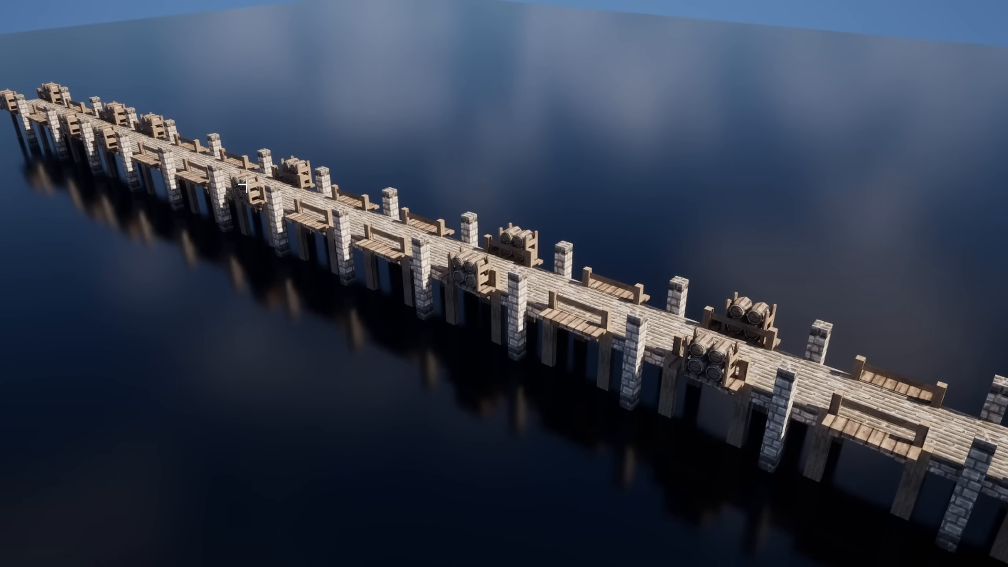
right_drag(264, 194, 133, 194)
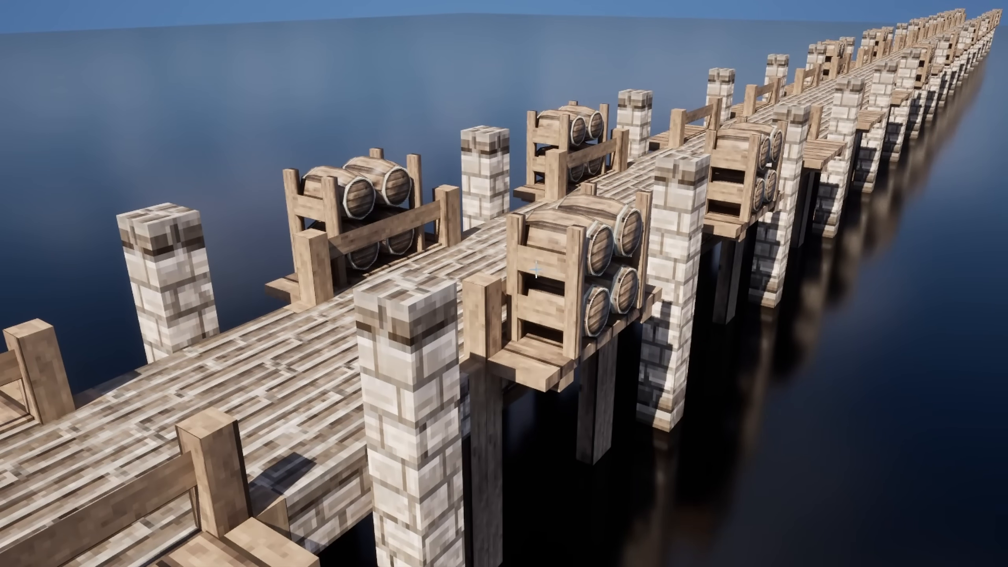